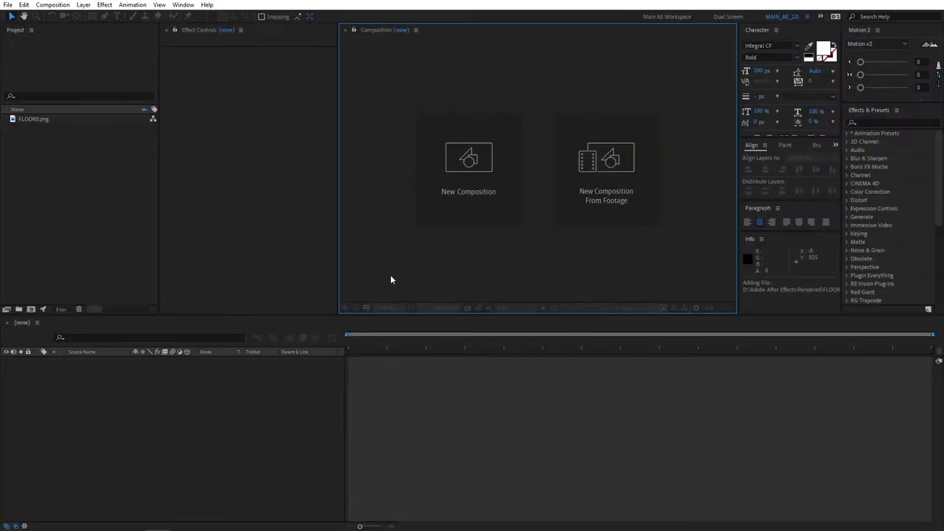
Step: Create a new 1920×1080, 30 fps, ten-second composition named Render
{"action": "left_click", "coordinate": [485, 219]}
{"action": "type", "text": "Render"}
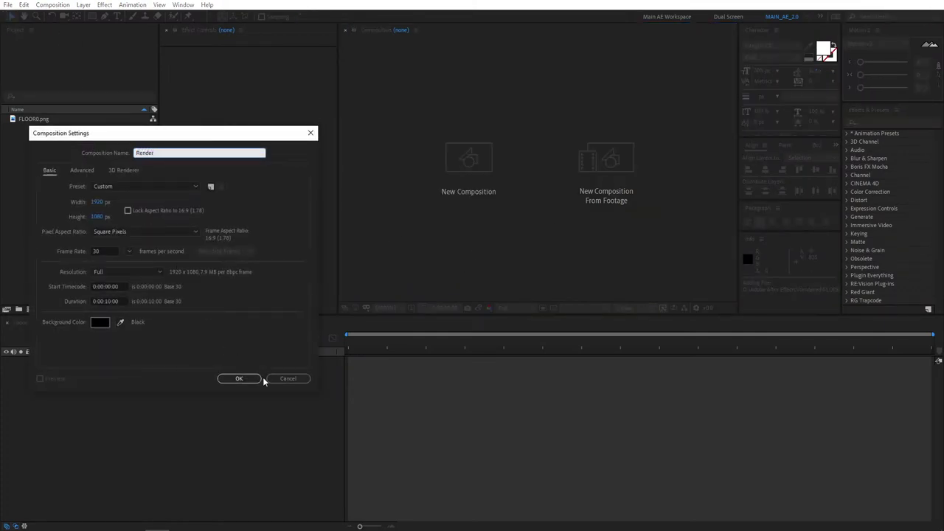
{"action": "left_click", "coordinate": [258, 379]}
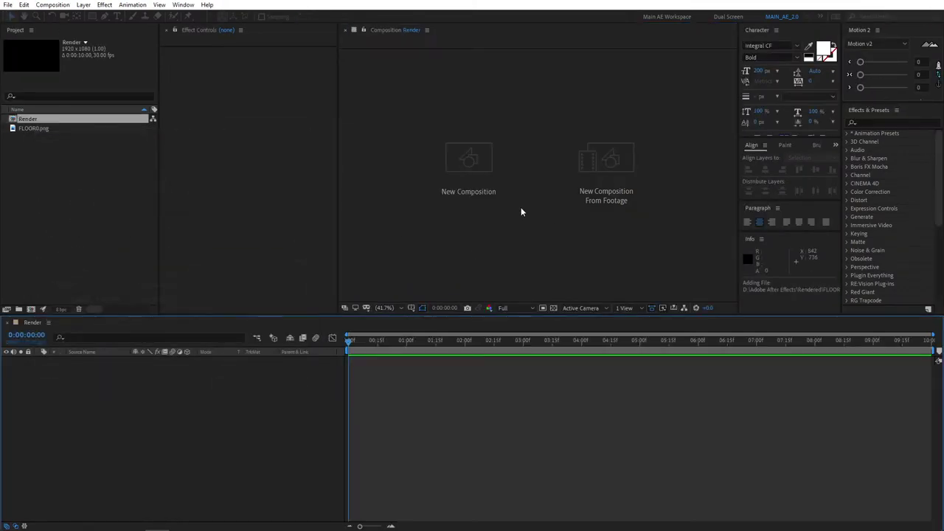
{"action": "key", "text": "ctrl+t"}
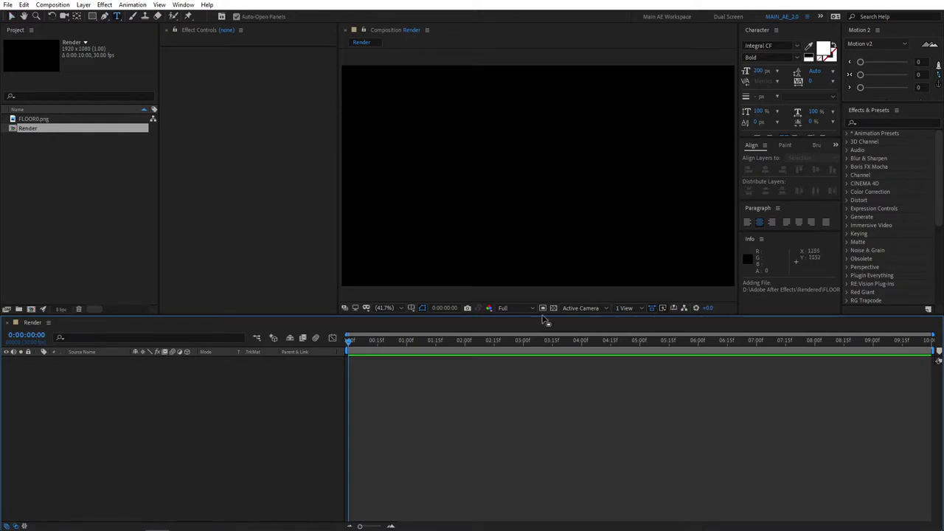
Step: Type 'Distortion' as a bold white text layer and centre it horizontally in the frame
{"action": "left_click", "coordinate": [465, 196]}
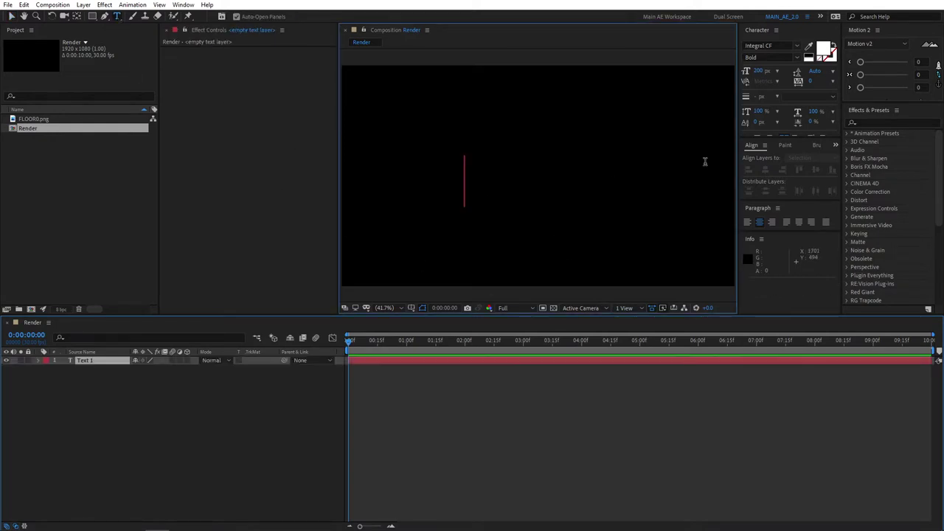
{"action": "type", "text": "Distortion"}
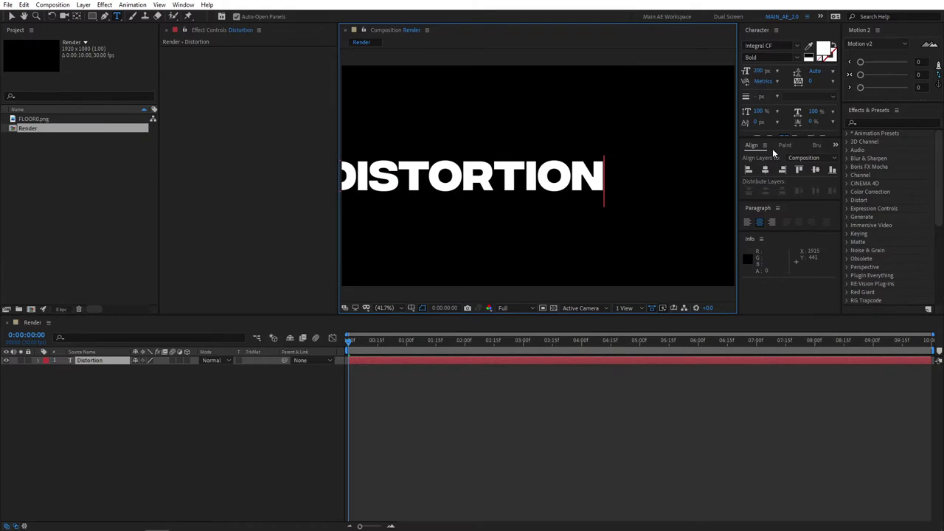
{"action": "key", "text": "ctrl+a"}
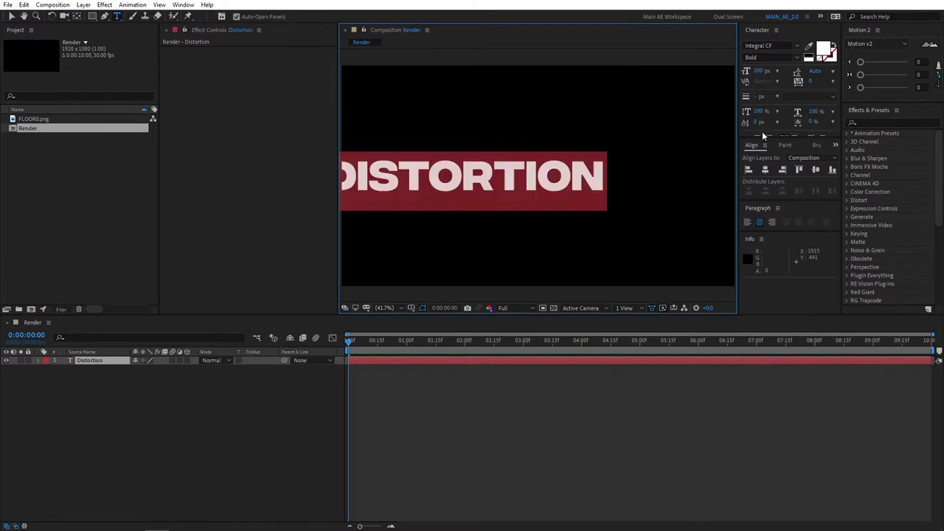
{"action": "left_click", "coordinate": [765, 169]}
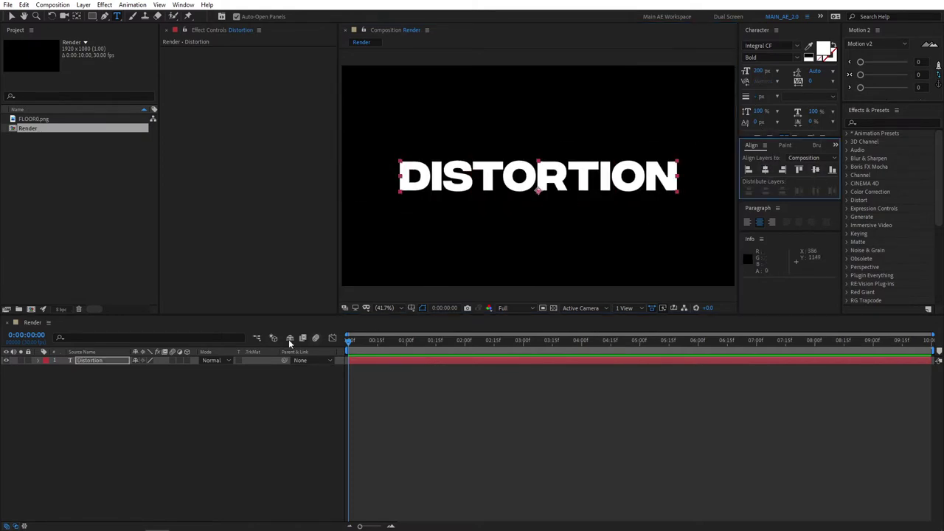
{"action": "left_click", "coordinate": [85, 380]}
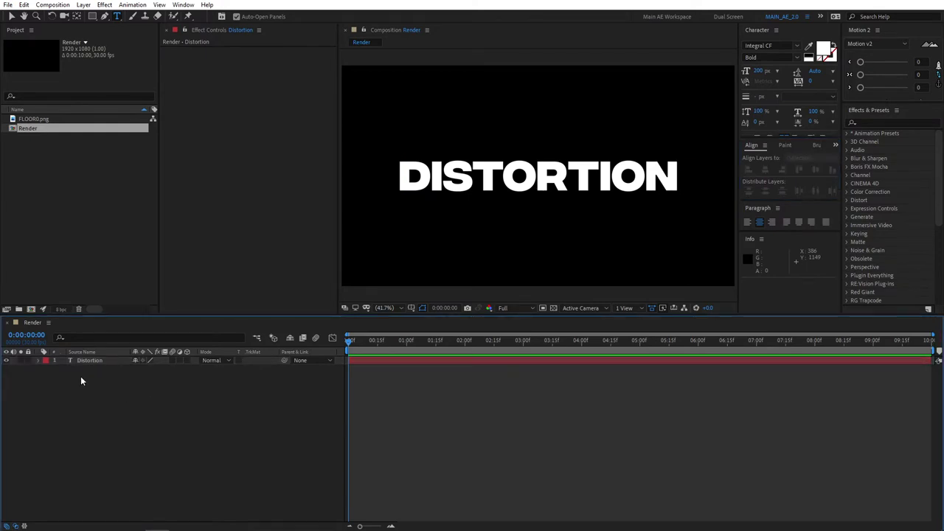
Step: Add a full-frame black solid named Saber above the Distortion text layer
{"action": "right_click", "coordinate": [81, 377]}
{"action": "mouse_move", "coordinate": [115, 385]}
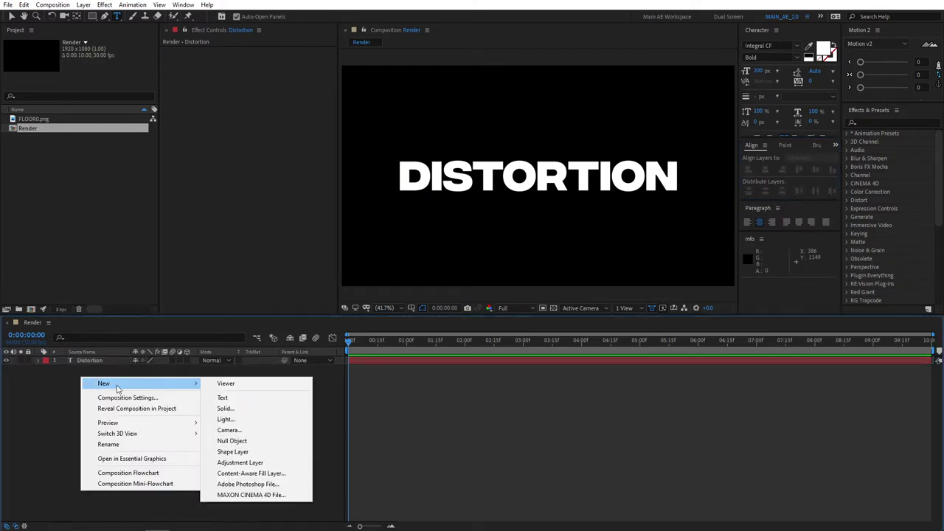
{"action": "left_click", "coordinate": [225, 408]}
{"action": "type", "text": "Saber"}
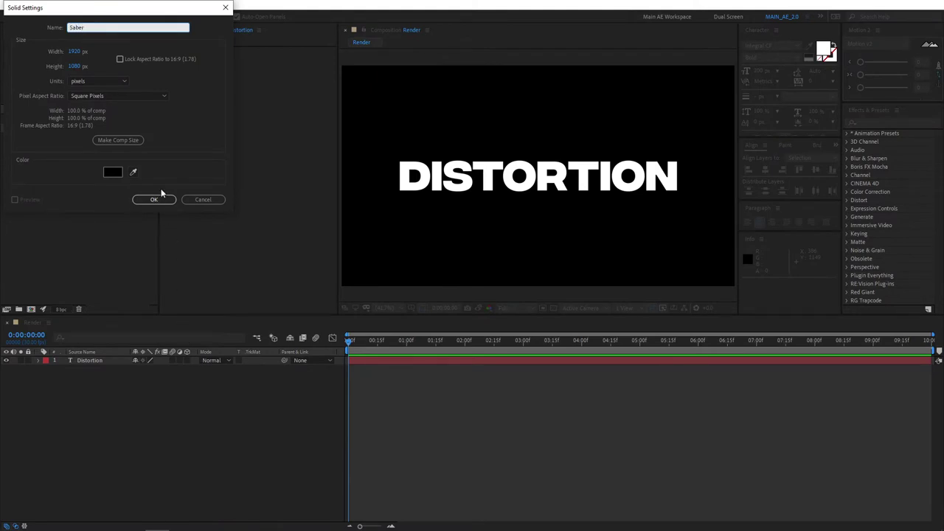
{"action": "left_click", "coordinate": [157, 199]}
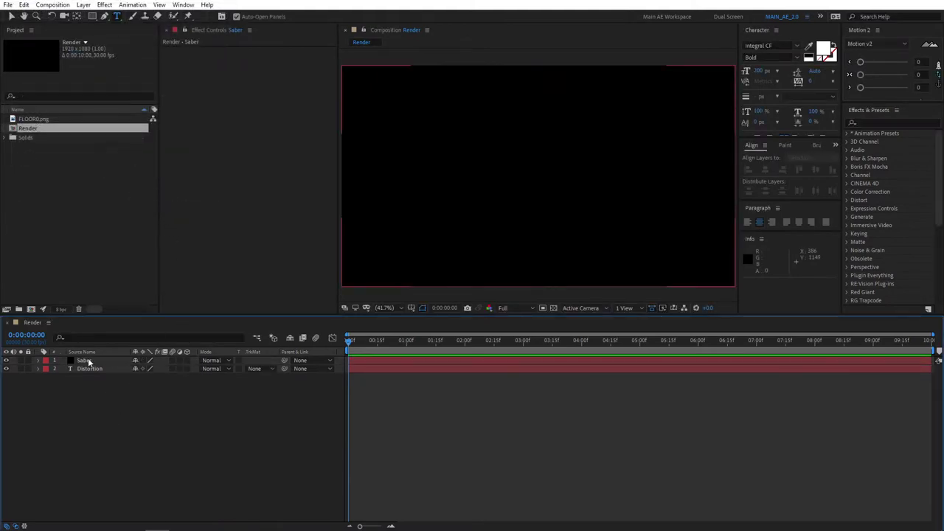
{"action": "left_click", "coordinate": [869, 123]}
Step: Apply the Saber effect to the Saber solid, with Core Type Text Layer using '2. Distortion'
{"action": "type", "text": "saber"}
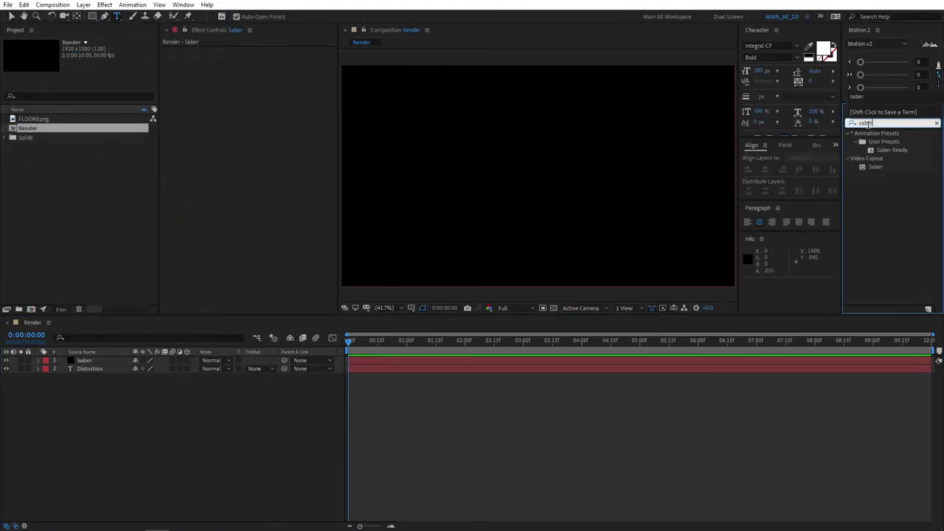
{"action": "left_click_drag", "start_coordinate": [878, 168], "coordinate": [94, 366]}
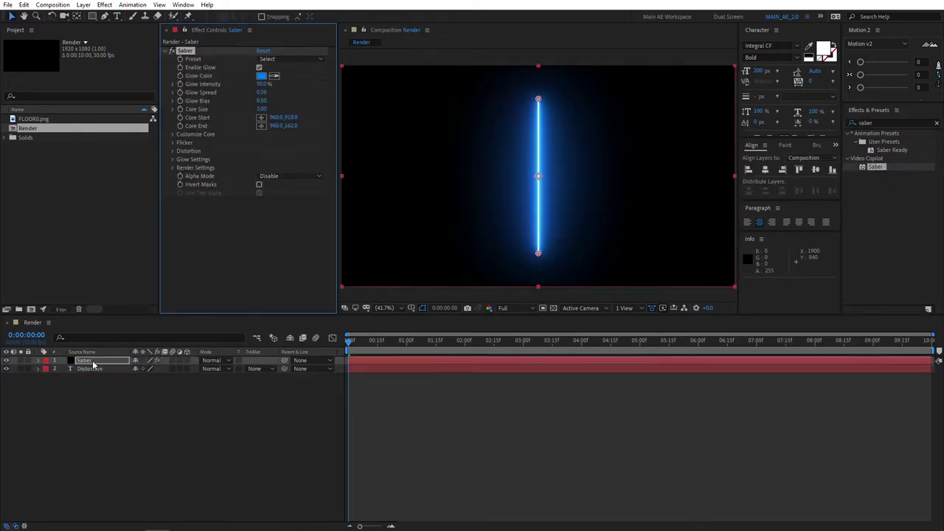
{"action": "left_click", "coordinate": [173, 135]}
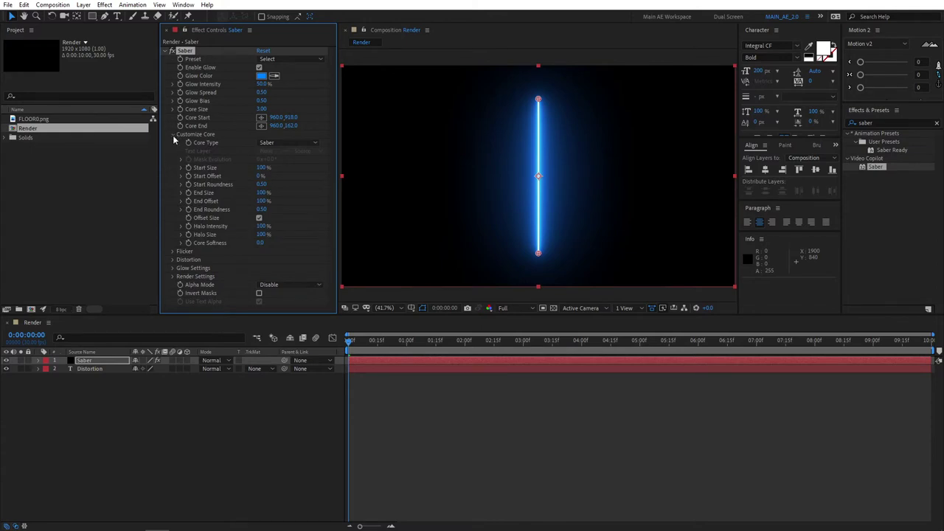
{"action": "left_click", "coordinate": [288, 143]}
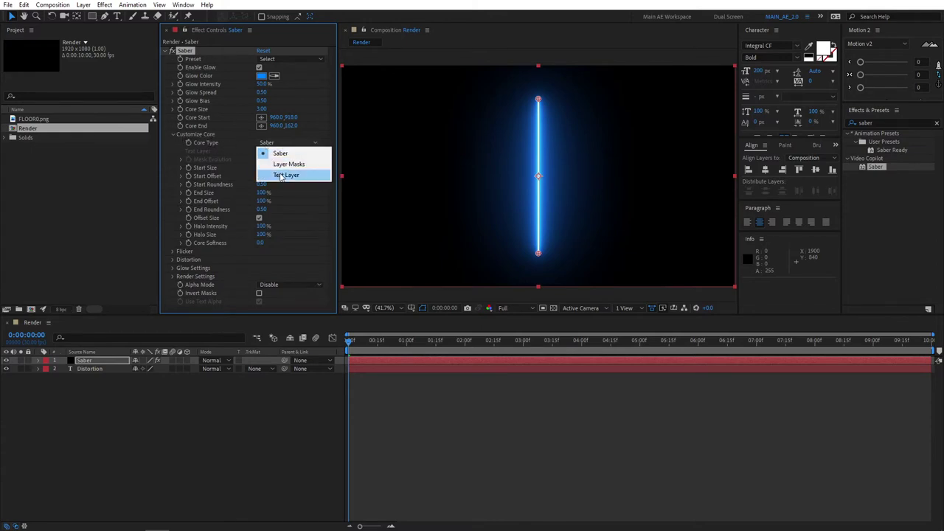
{"action": "left_click", "coordinate": [284, 178]}
{"action": "left_click", "coordinate": [271, 151]}
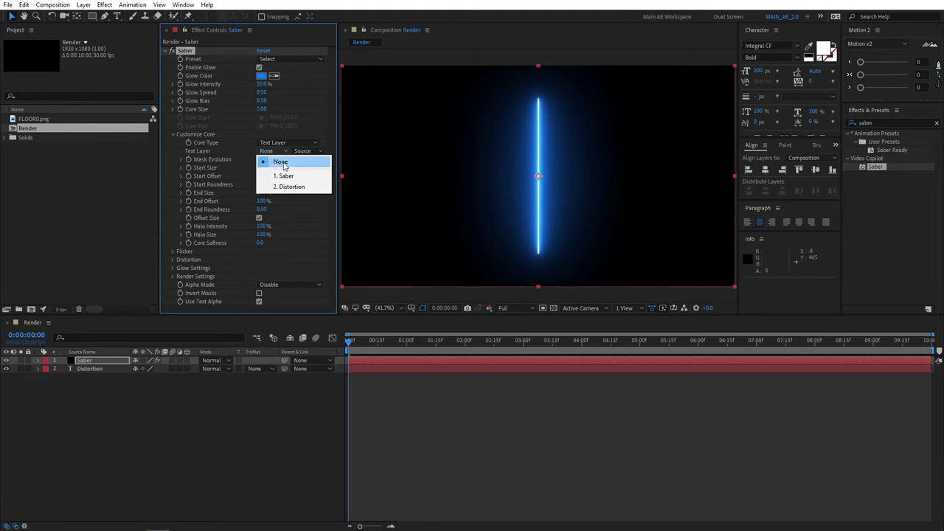
{"action": "left_click", "coordinate": [311, 187]}
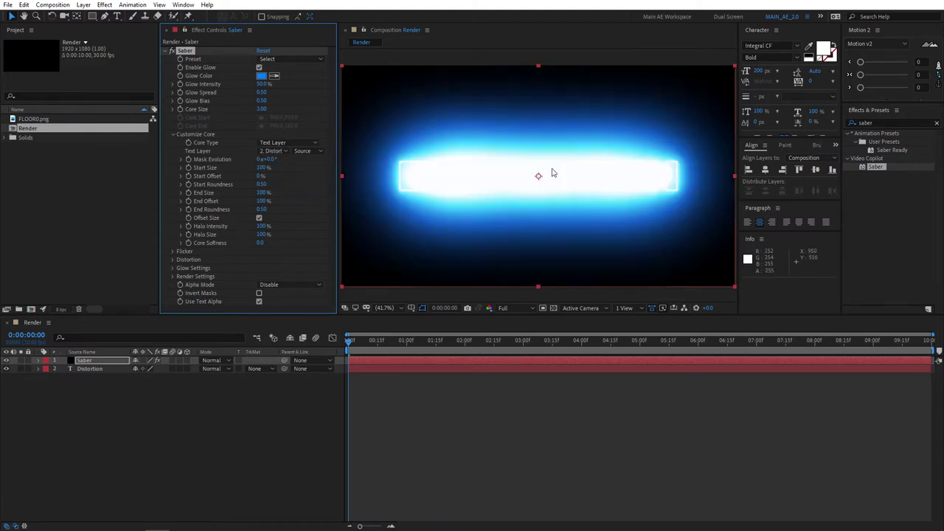
{"action": "left_click", "coordinate": [273, 60]}
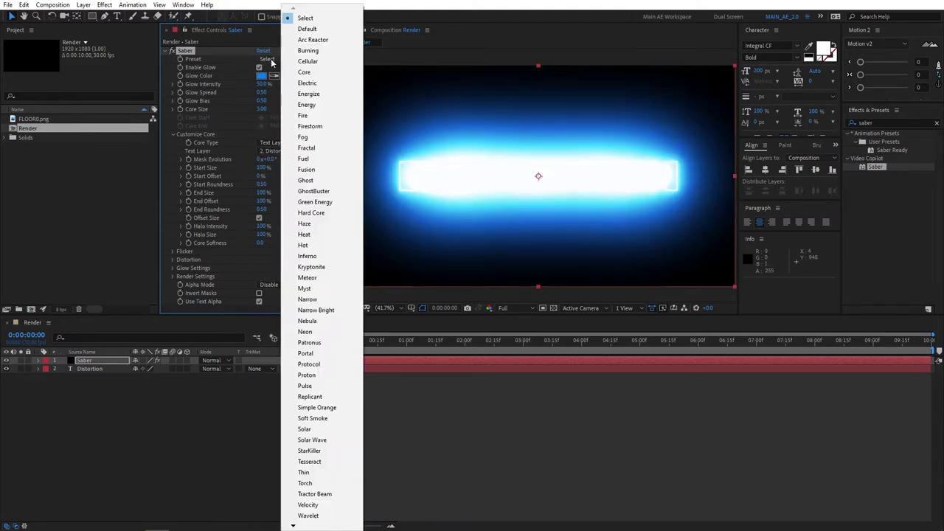
Step: Apply the Arc Reactor Saber preset, then switch to the Energize preset
{"action": "left_click", "coordinate": [311, 41]}
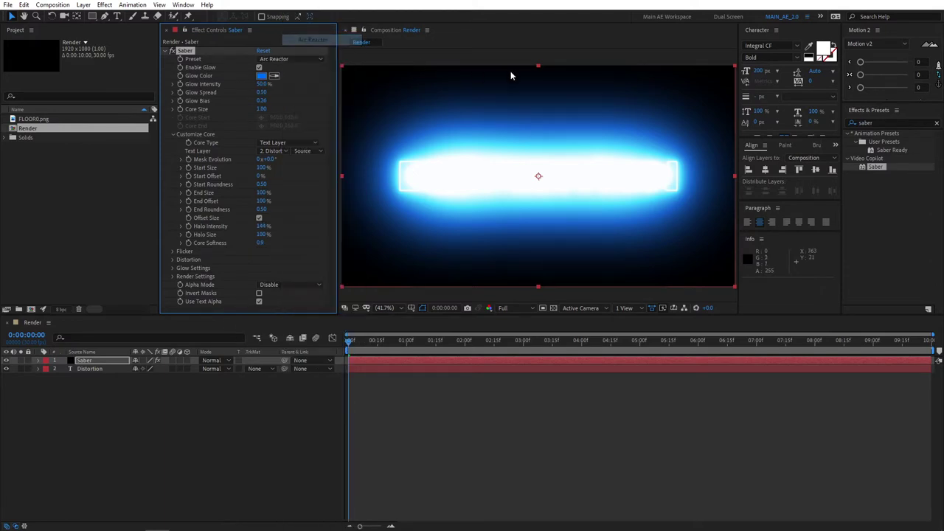
{"action": "left_click", "coordinate": [279, 61]}
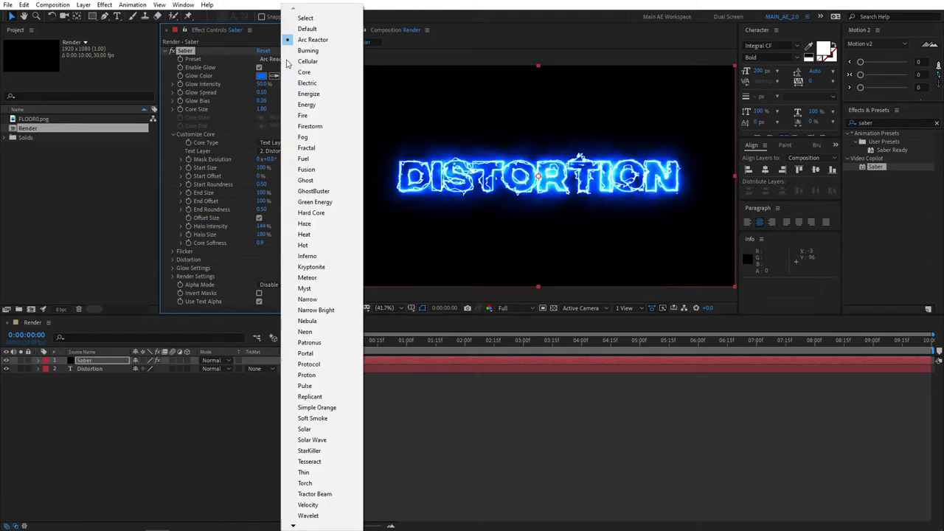
{"action": "left_click", "coordinate": [317, 98]}
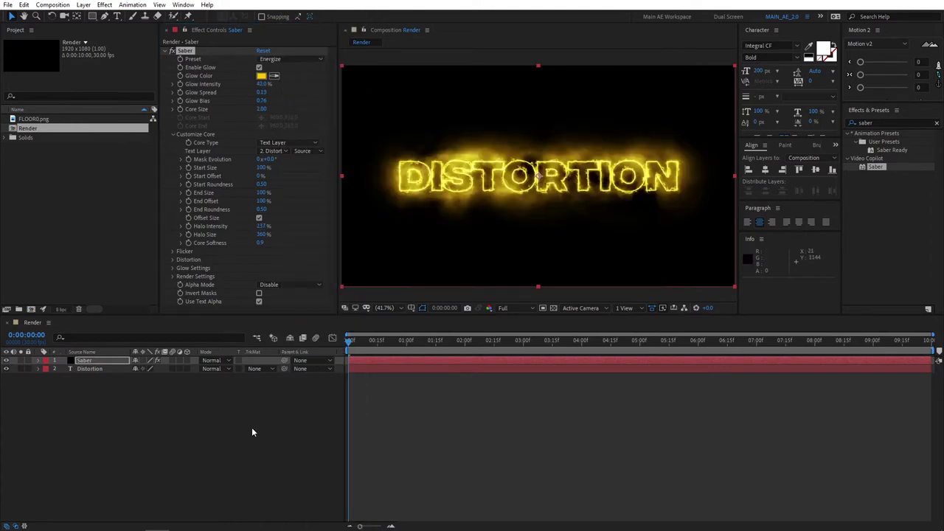
Step: Set the Saber glow colour to magenta (FF00F0)
{"action": "left_click", "coordinate": [251, 430]}
{"action": "left_click", "coordinate": [265, 84]}
{"action": "left_click", "coordinate": [261, 76]}
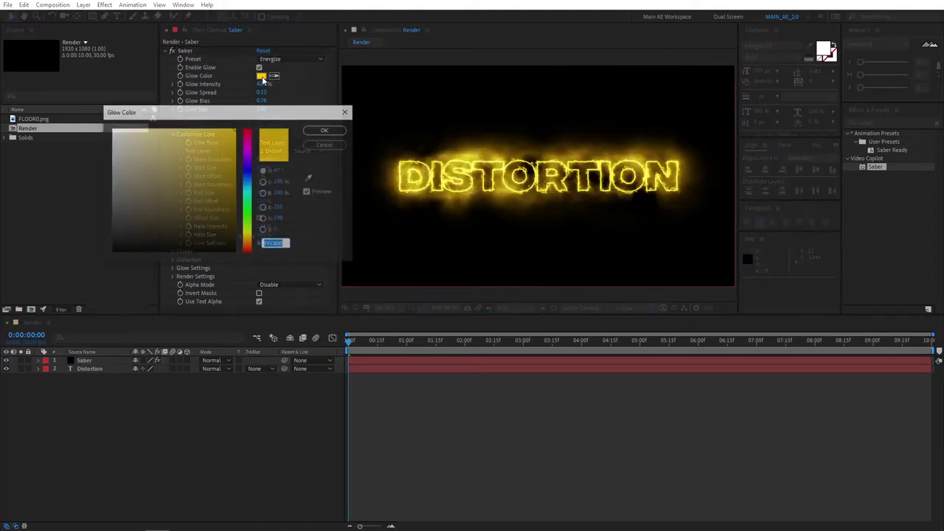
{"action": "left_click", "coordinate": [250, 152]}
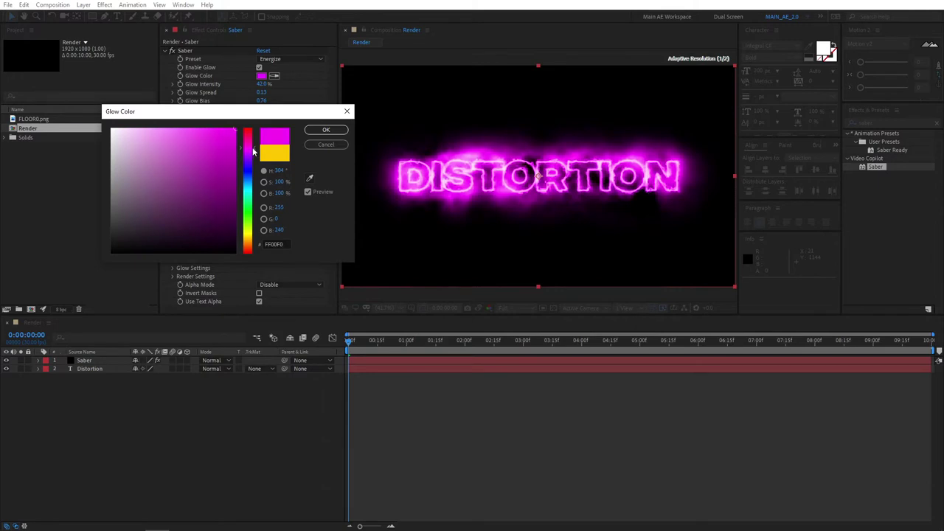
{"action": "left_click", "coordinate": [326, 130]}
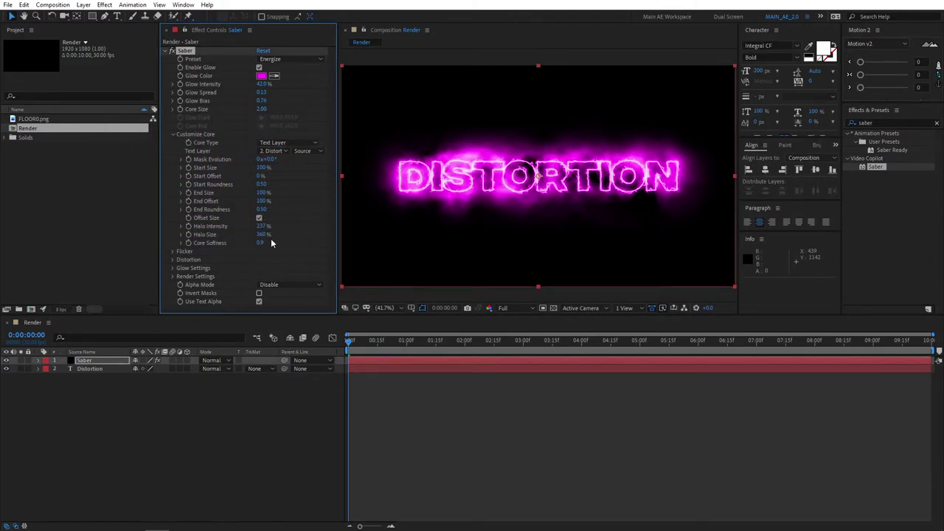
Step: Set the Saber End Offset to 50%
{"action": "left_click", "coordinate": [261, 202]}
{"action": "type", "text": "50"}
{"action": "key", "text": "Return"}
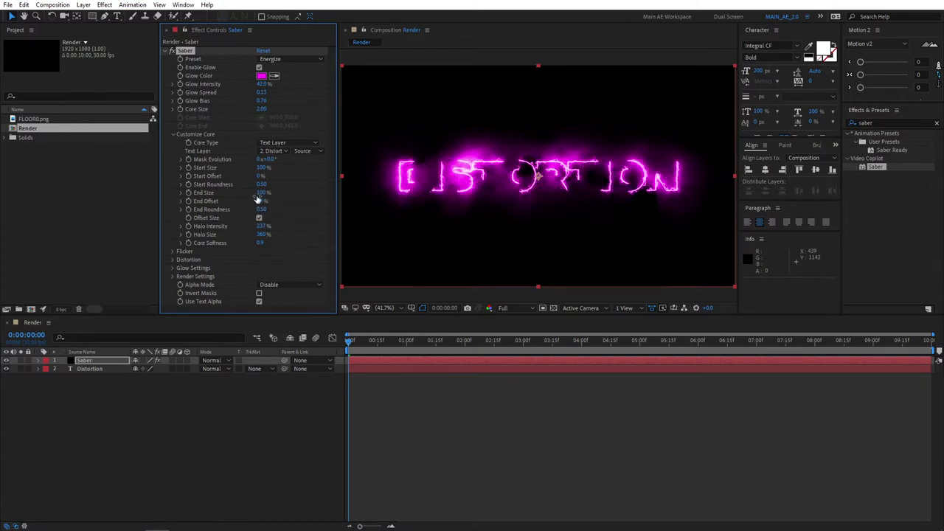
{"action": "left_click", "coordinate": [279, 447]}
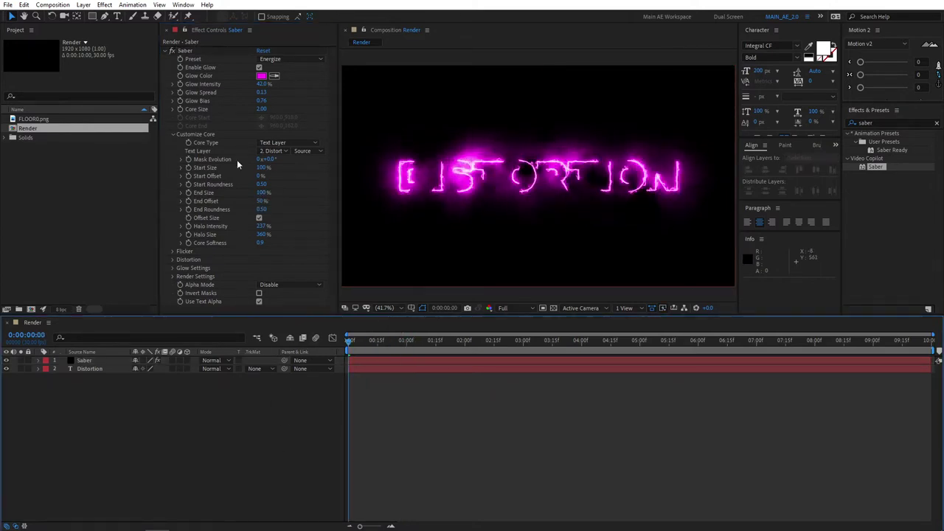
Step: Keyframe Mask Evolution from 0x at the start to 3x at the end
{"action": "left_click", "coordinate": [188, 160]}
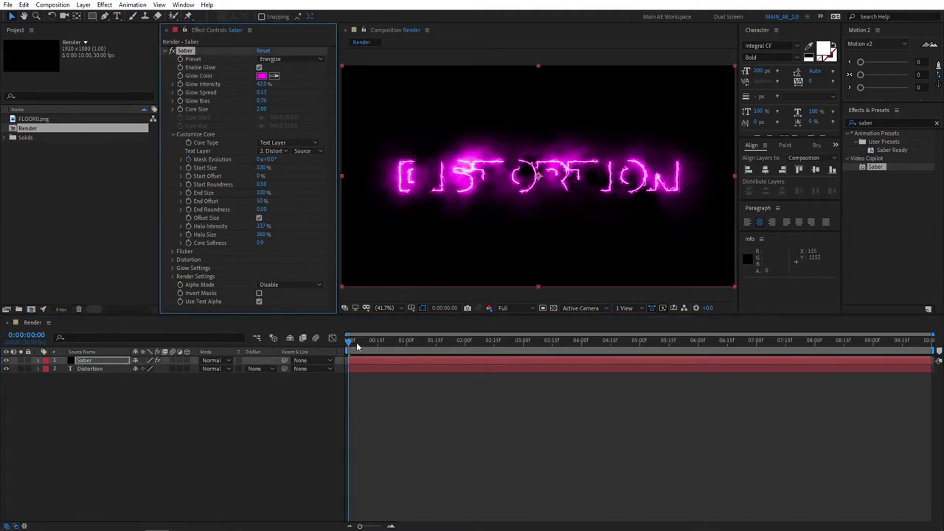
{"action": "left_click_drag", "start_coordinate": [349, 344], "coordinate": [932, 341]}
{"action": "left_click", "coordinate": [260, 159]}
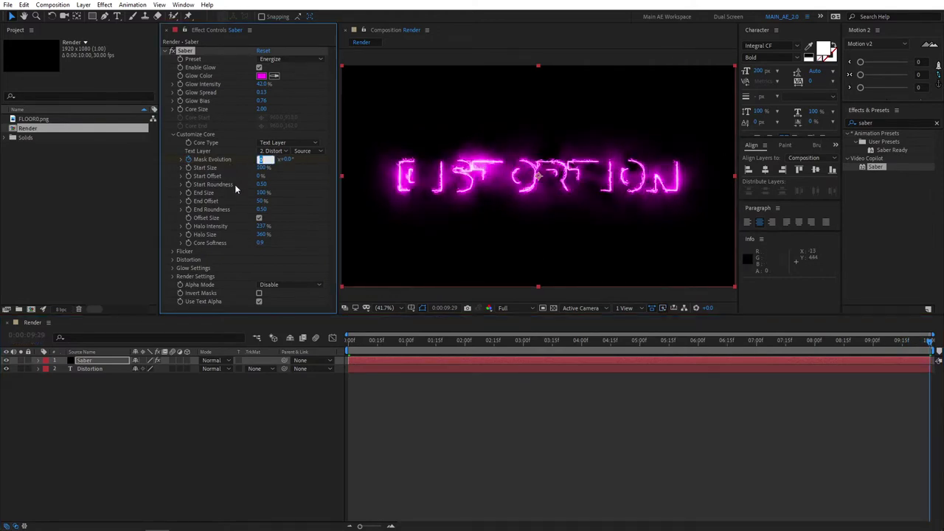
{"action": "left_click", "coordinate": [288, 402]}
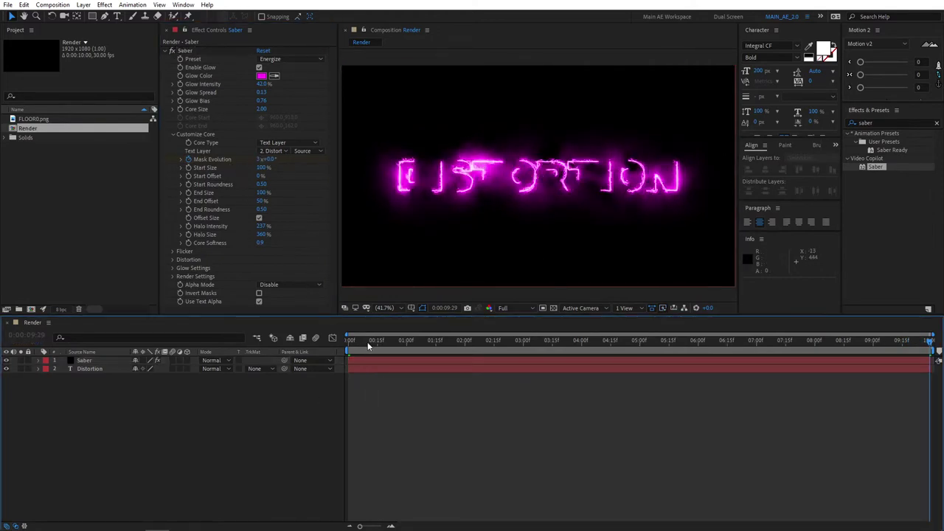
{"action": "left_click_drag", "start_coordinate": [369, 347], "coordinate": [304, 372]}
{"action": "left_click", "coordinate": [87, 362]}
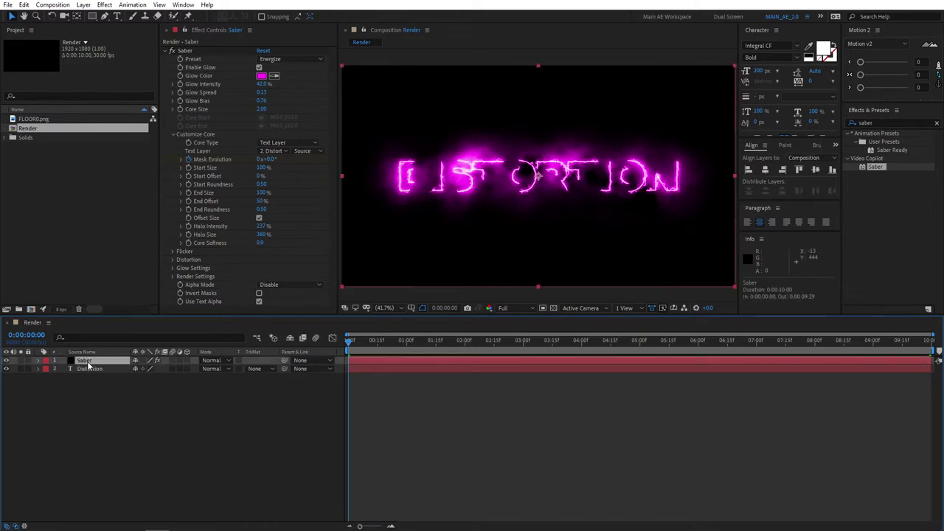
Step: Duplicate the Saber layer, give the copy the Patronus preset, and reveal its keyframes
{"action": "key", "text": "ctrl+d"}
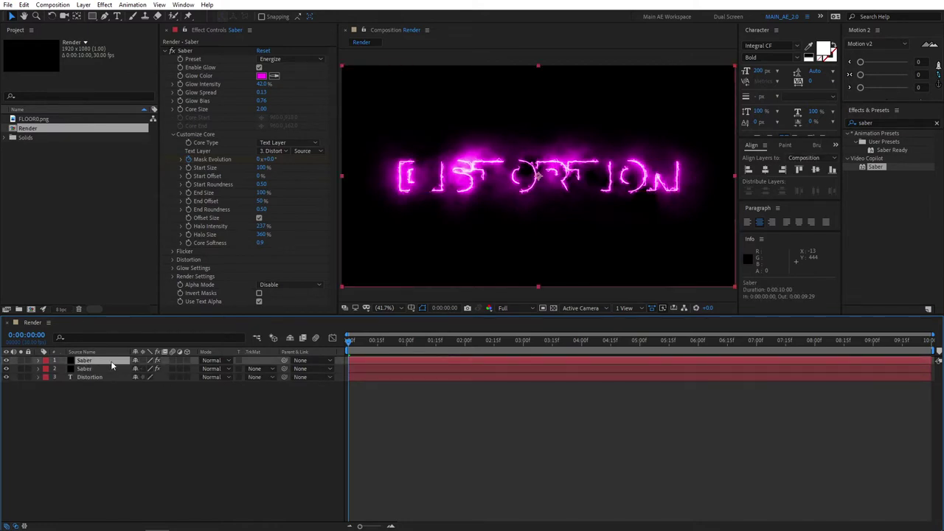
{"action": "left_click", "coordinate": [285, 59]}
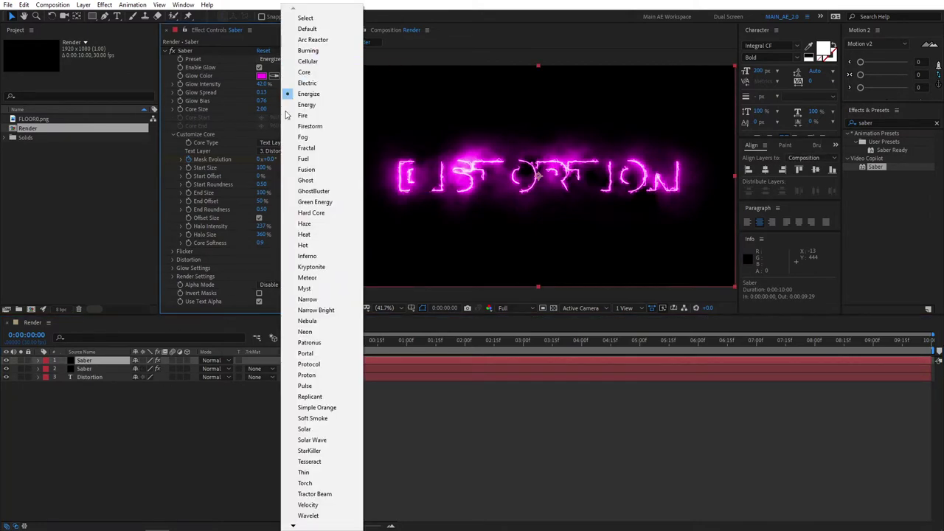
{"action": "left_click", "coordinate": [318, 346]}
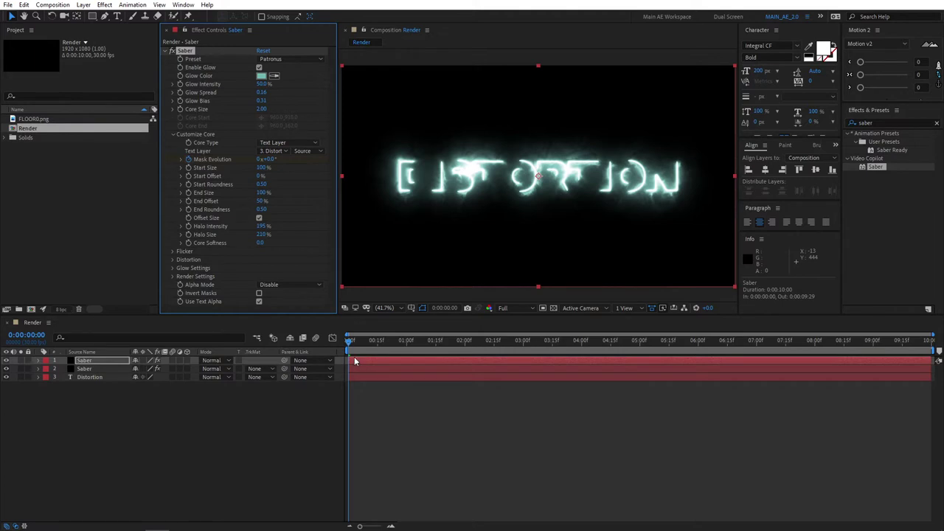
{"action": "key", "text": "u"}
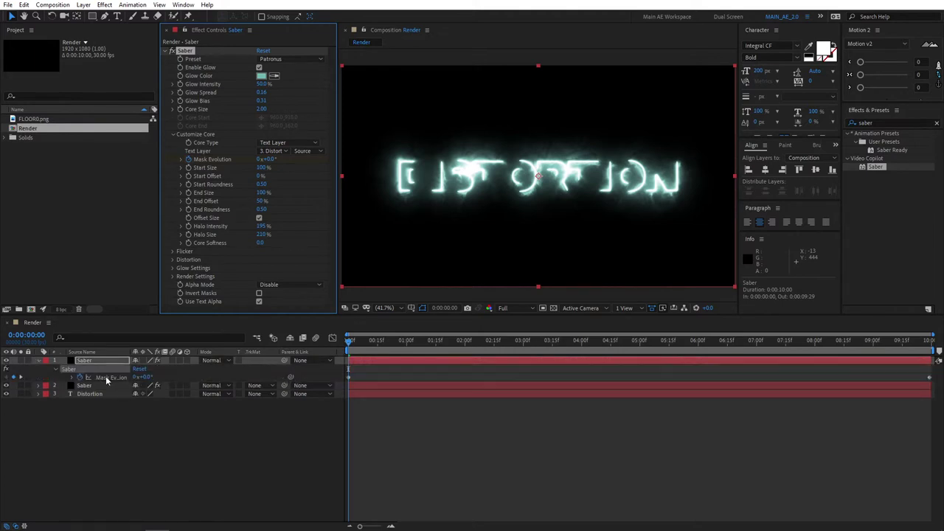
Step: Offset both Mask Evolution keyframes of the top Saber copy by 180°
{"action": "left_click", "coordinate": [146, 377]}
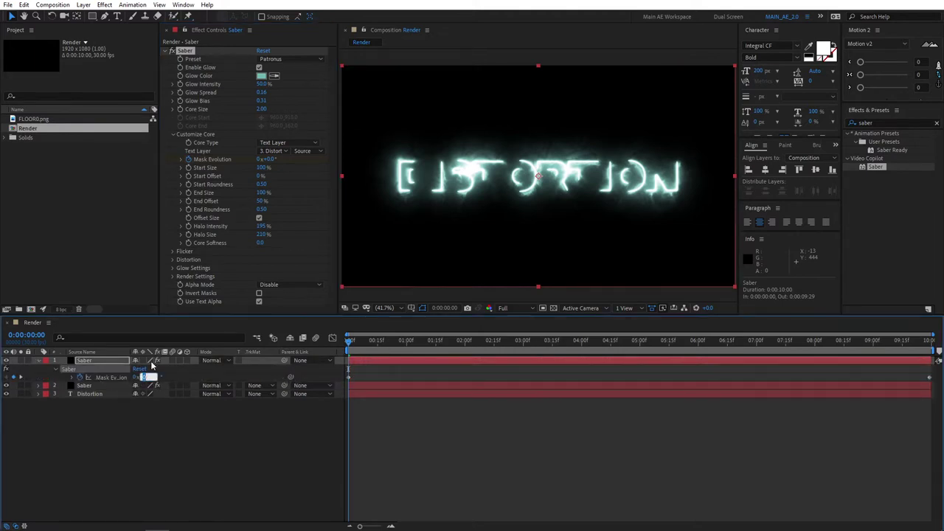
{"action": "type", "text": "180"}
{"action": "key", "text": "Return"}
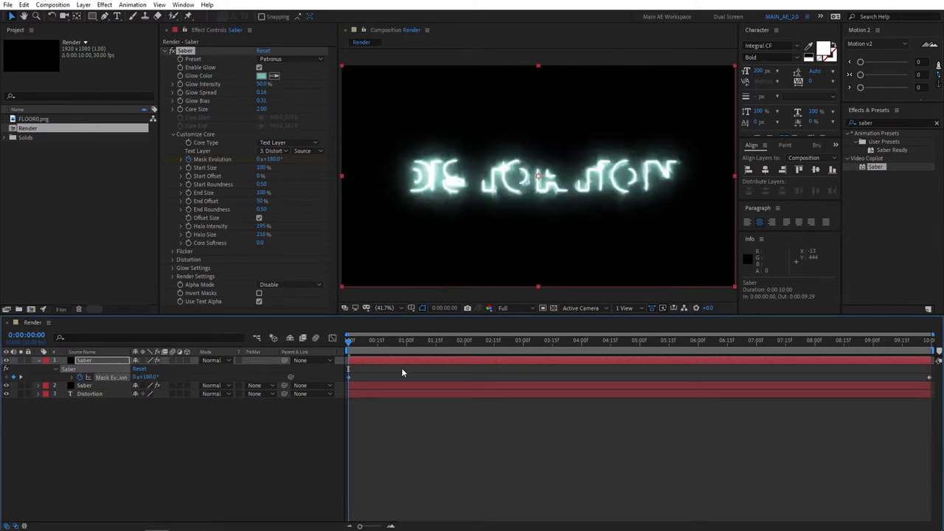
{"action": "left_click_drag", "start_coordinate": [885, 348], "coordinate": [931, 379]}
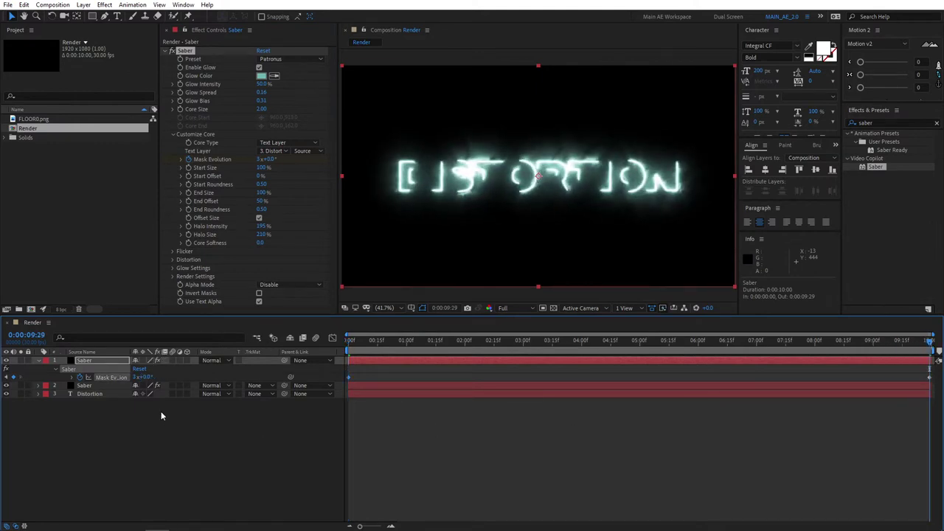
{"action": "left_click", "coordinate": [149, 377]}
{"action": "type", "text": "180"}
{"action": "key", "text": "Return"}
{"action": "left_click", "coordinate": [170, 471]}
Step: Set both Saber layers to Screen blending mode
{"action": "left_click", "coordinate": [38, 360]}
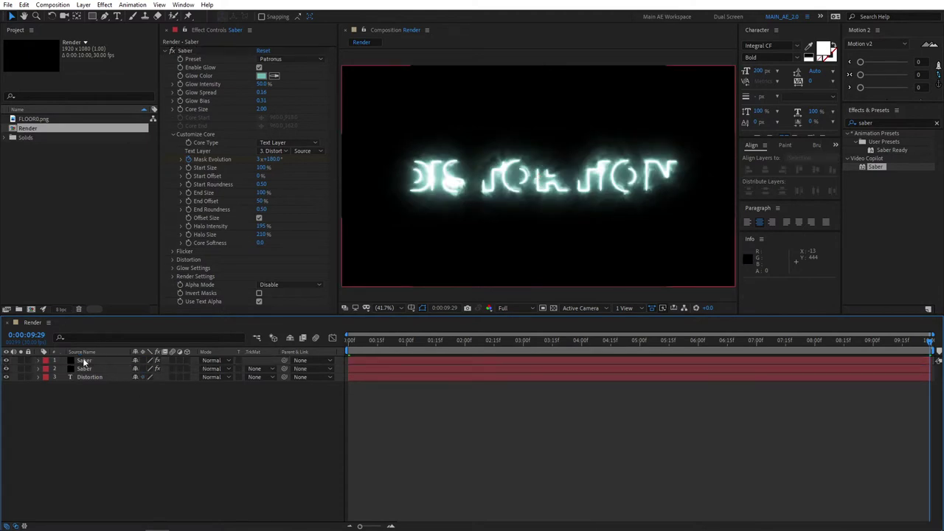
{"action": "left_click", "coordinate": [83, 362]}
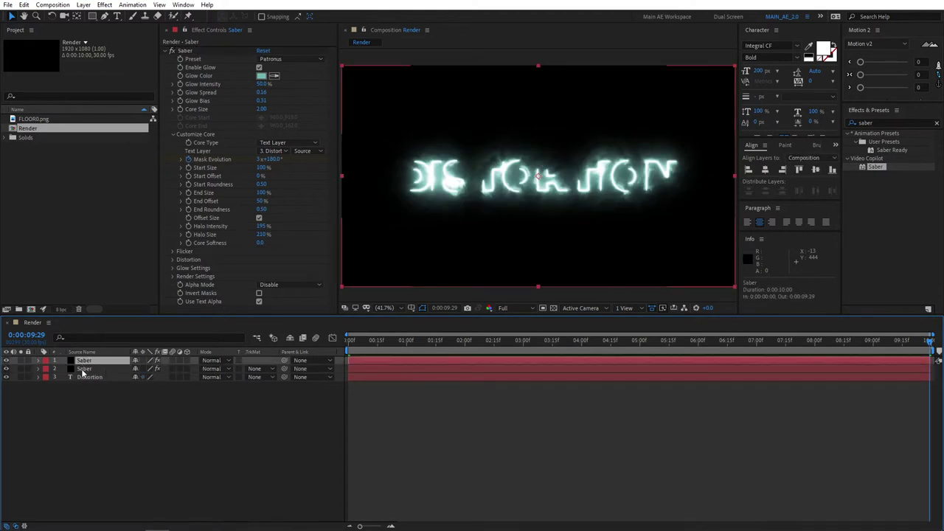
{"action": "left_click", "coordinate": [84, 369], "text": "shift"}
{"action": "left_click", "coordinate": [212, 361]}
{"action": "left_click", "coordinate": [276, 224]}
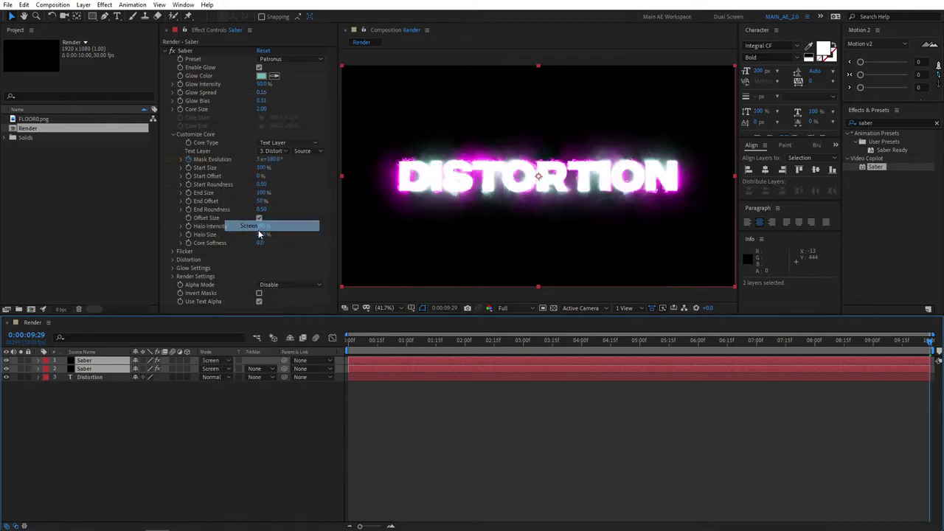
{"action": "left_click", "coordinate": [272, 427]}
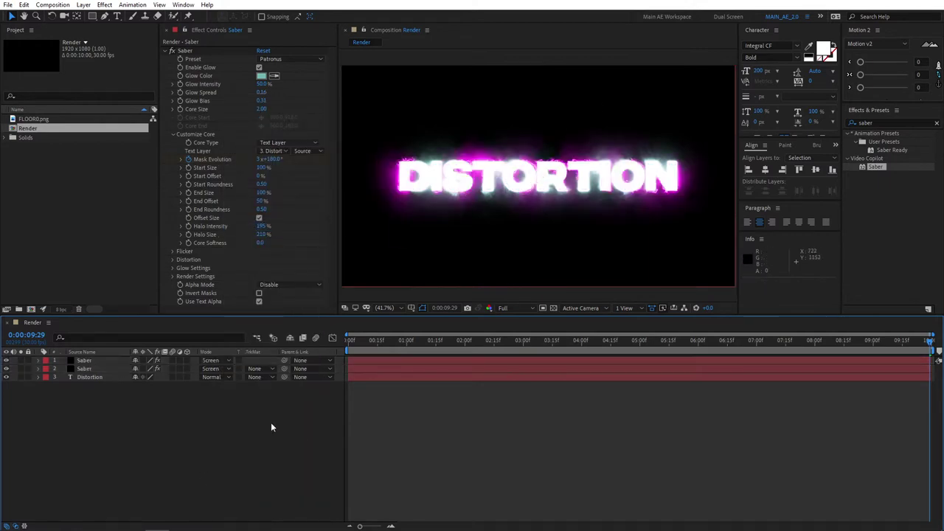
Step: Briefly show the Distortion text layer, then hide it again
{"action": "left_click", "coordinate": [6, 377]}
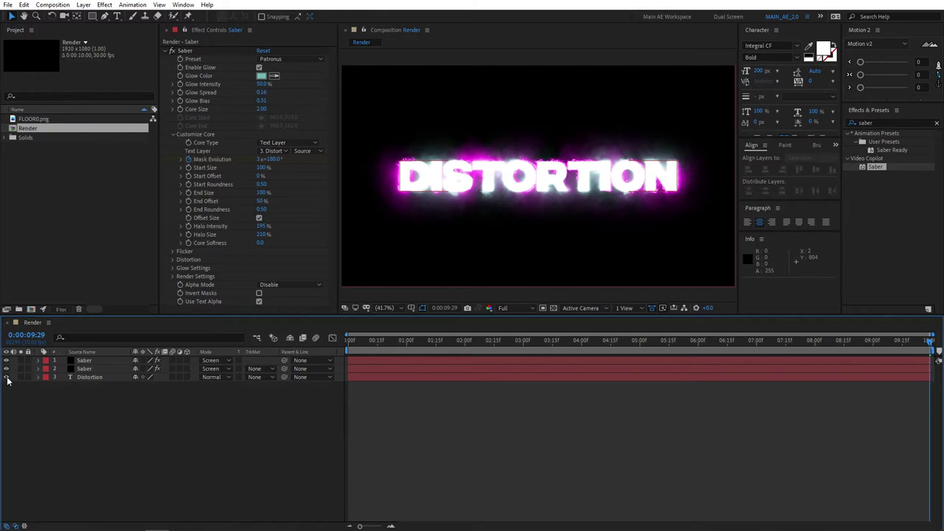
{"action": "left_click", "coordinate": [5, 378]}
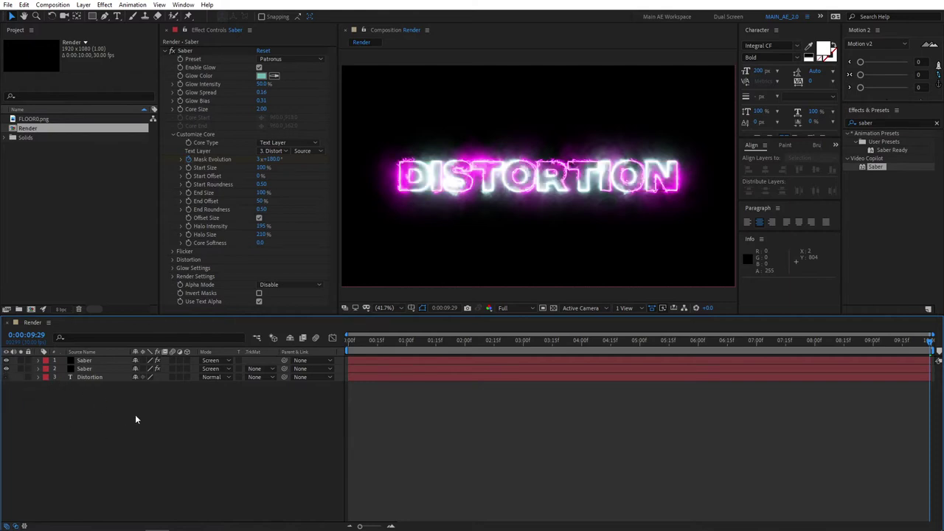
{"action": "left_click", "coordinate": [116, 378]}
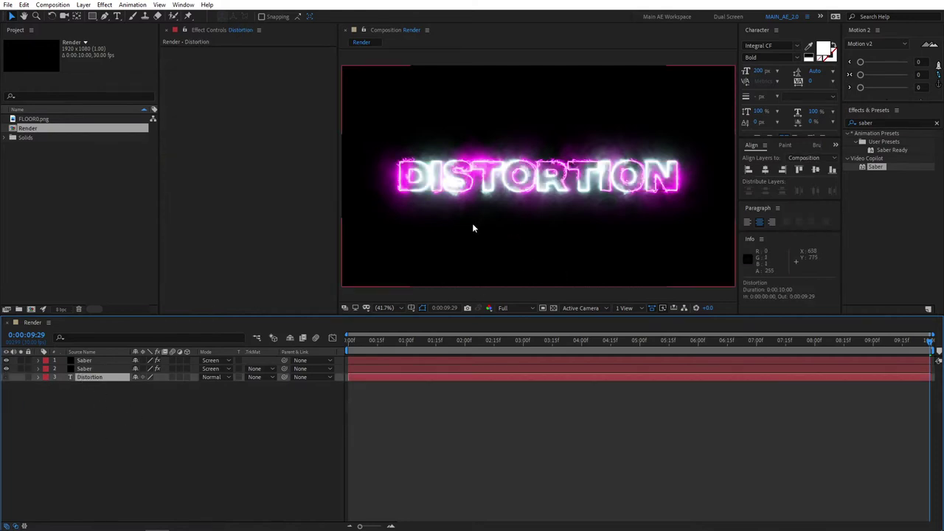
Step: Preview the animation at Third resolution
{"action": "left_click", "coordinate": [217, 428]}
{"action": "left_click_drag", "start_coordinate": [352, 341], "coordinate": [414, 340]}
{"action": "key", "text": "space"}
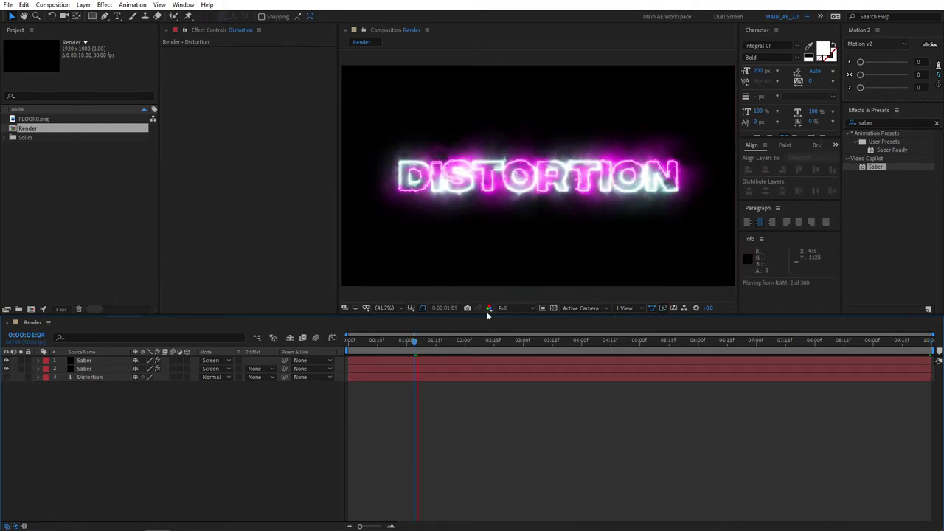
{"action": "left_click", "coordinate": [518, 307]}
{"action": "left_click", "coordinate": [521, 357]}
{"action": "left_click", "coordinate": [411, 341]}
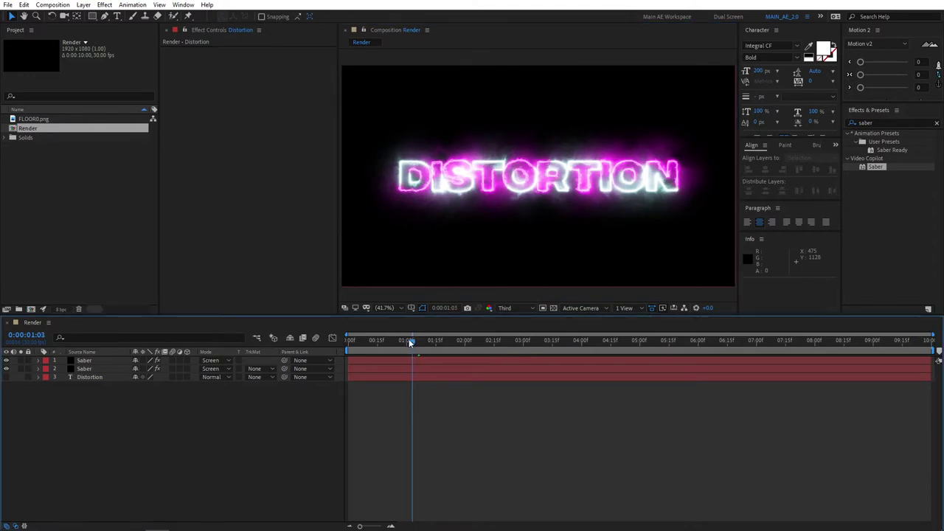
{"action": "key", "text": "space"}
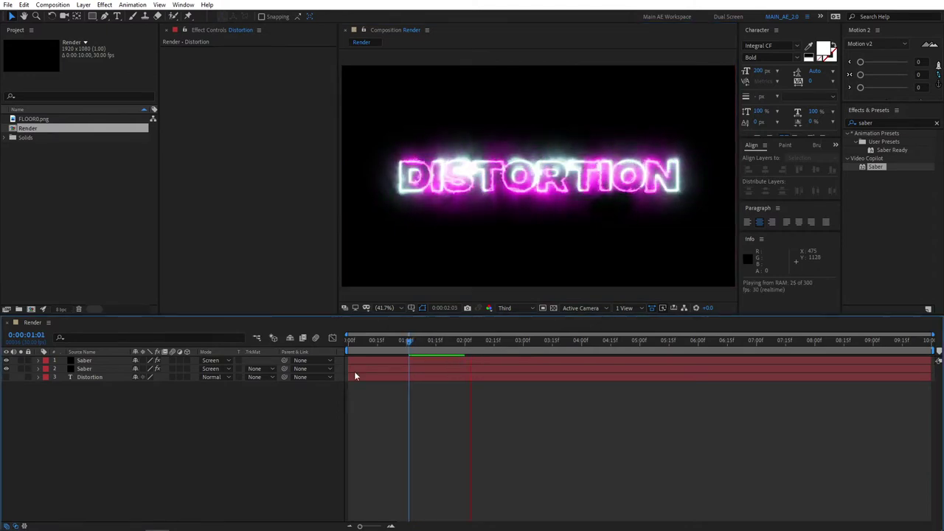
{"action": "key", "text": "space"}
Step: Pre-compose the two Saber layers and the Distortion layer into a precomp named TEXT
{"action": "left_click", "coordinate": [84, 361]}
{"action": "left_click", "coordinate": [90, 377]}
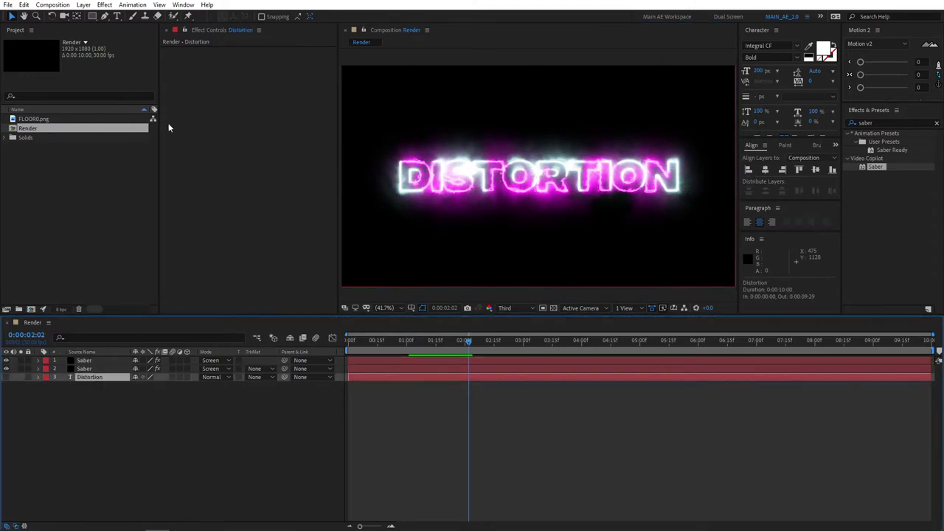
{"action": "left_click", "coordinate": [96, 369]}
{"action": "left_click_drag", "start_coordinate": [80, 404], "coordinate": [92, 362]}
{"action": "right_click", "coordinate": [94, 363]}
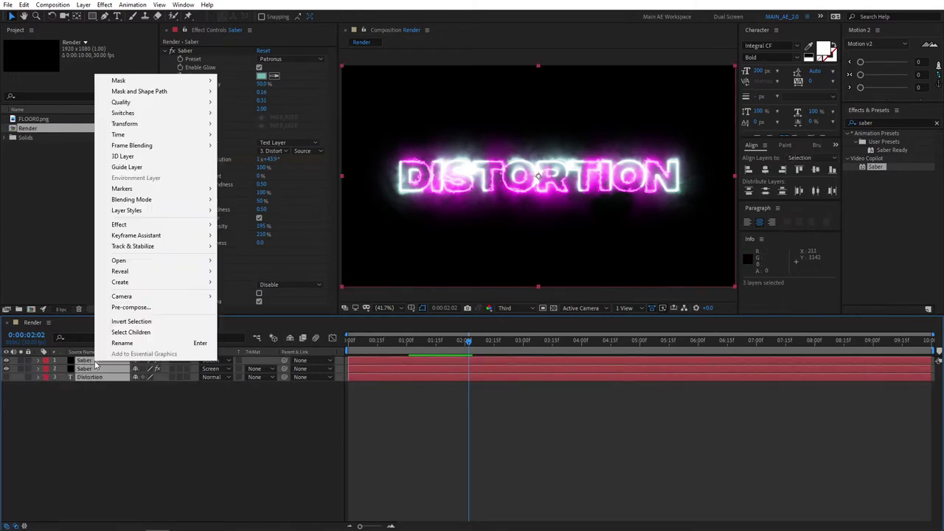
{"action": "left_click", "coordinate": [124, 309]}
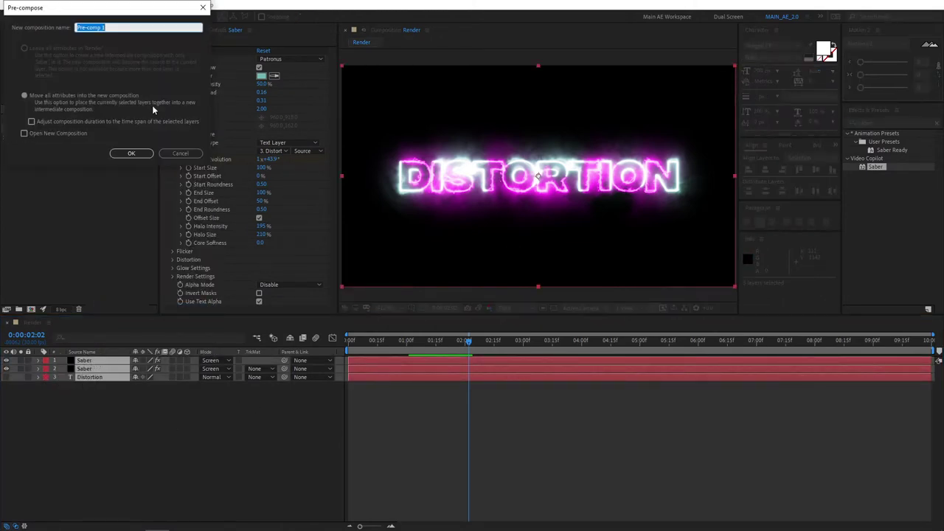
{"action": "type", "text": "TEXT"}
{"action": "left_click", "coordinate": [130, 155]}
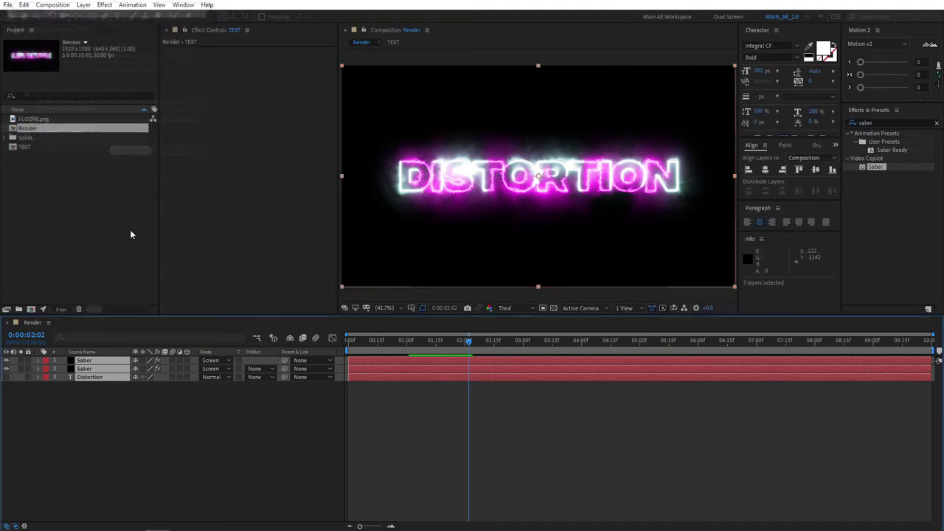
{"action": "left_click_drag", "start_coordinate": [438, 341], "coordinate": [352, 345]}
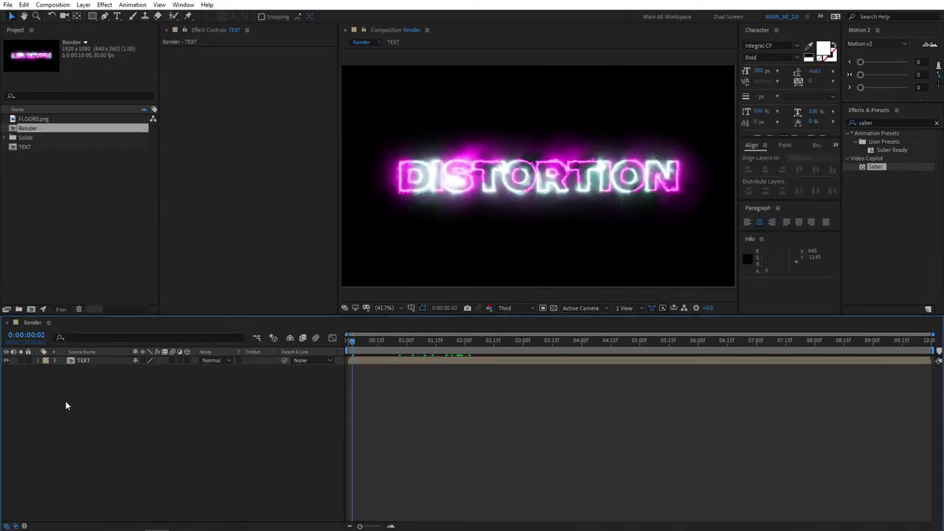
Step: Create a black solid named BG and move it beneath the TEXT layer
{"action": "right_click", "coordinate": [65, 400]}
{"action": "mouse_move", "coordinate": [112, 406]}
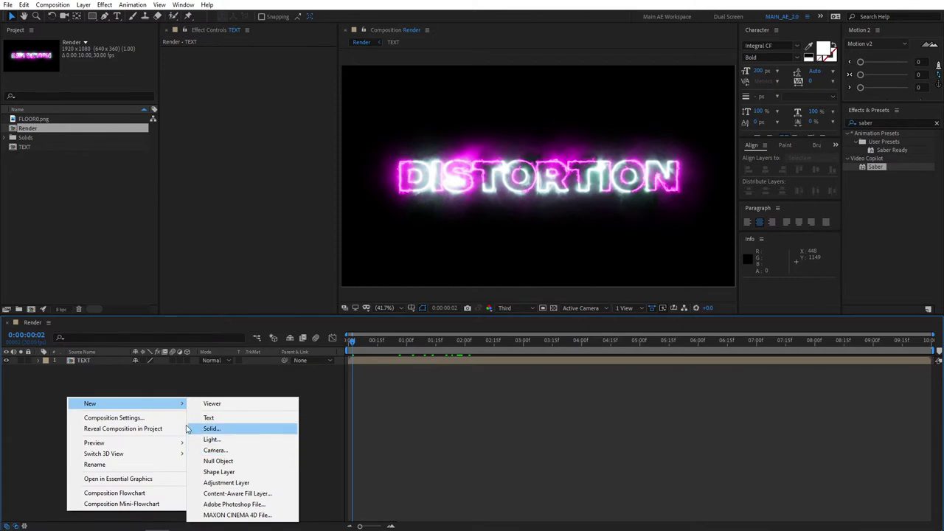
{"action": "left_click", "coordinate": [218, 431]}
{"action": "type", "text": "BG"}
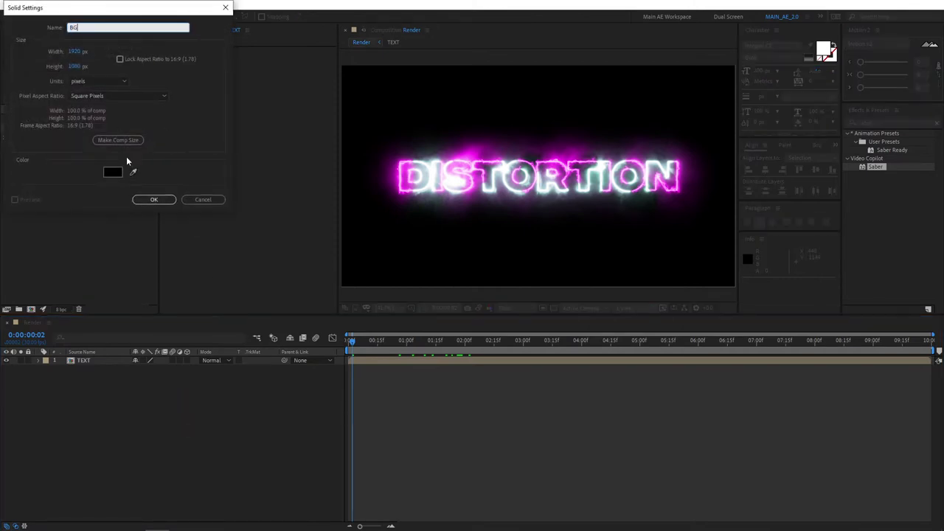
{"action": "left_click", "coordinate": [113, 172]}
{"action": "left_click", "coordinate": [326, 130]}
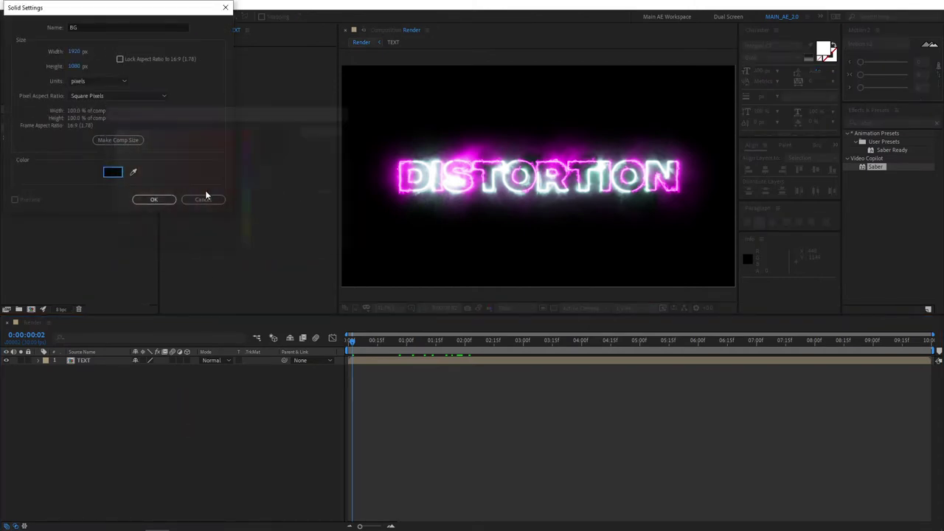
{"action": "left_click_drag", "start_coordinate": [86, 362], "coordinate": [100, 389]}
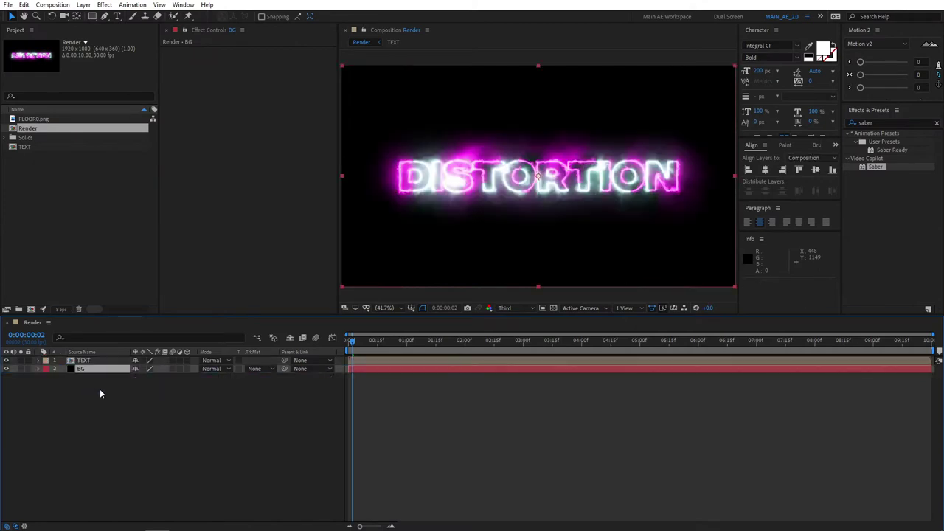
{"action": "left_click", "coordinate": [83, 360]}
{"action": "left_click", "coordinate": [98, 404]}
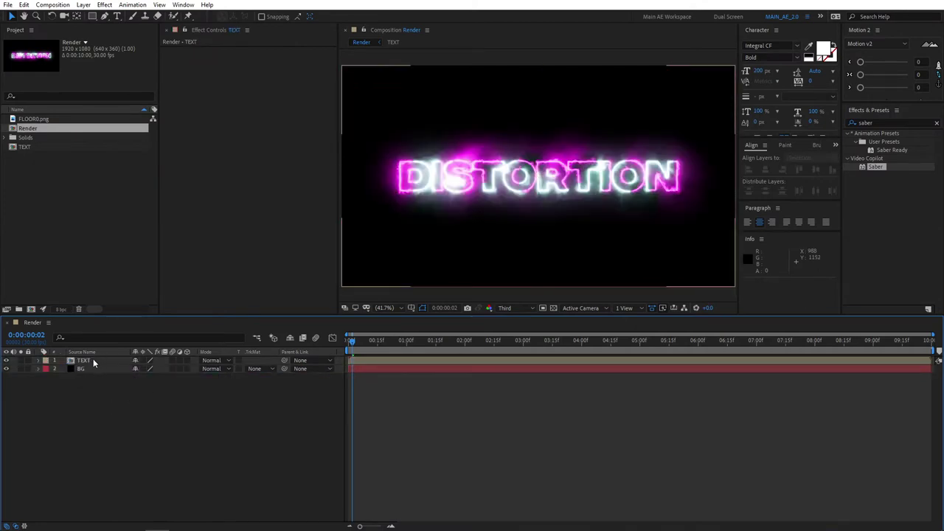
Step: Duplicate the TEXT layer and rename the lower copy REFLECTION
{"action": "left_click", "coordinate": [93, 359]}
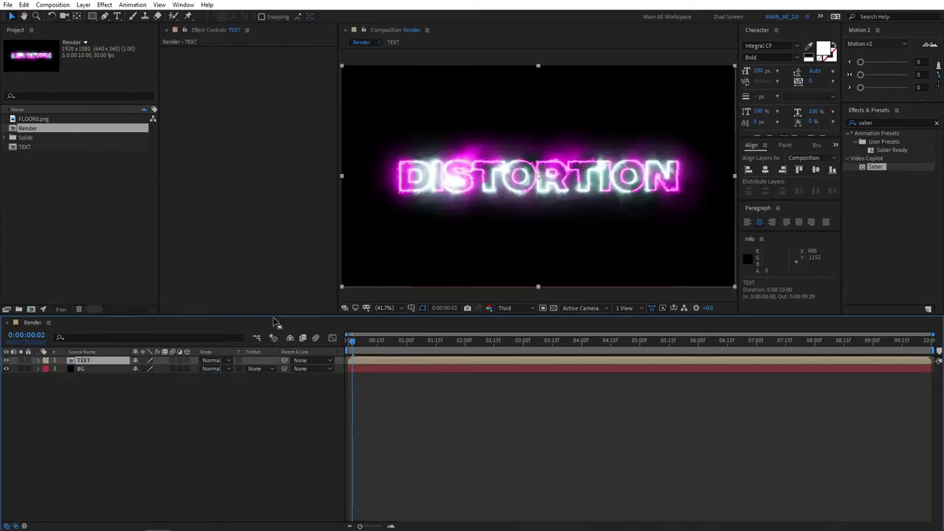
{"action": "key", "text": "ctrl+d"}
{"action": "left_click", "coordinate": [102, 372]}
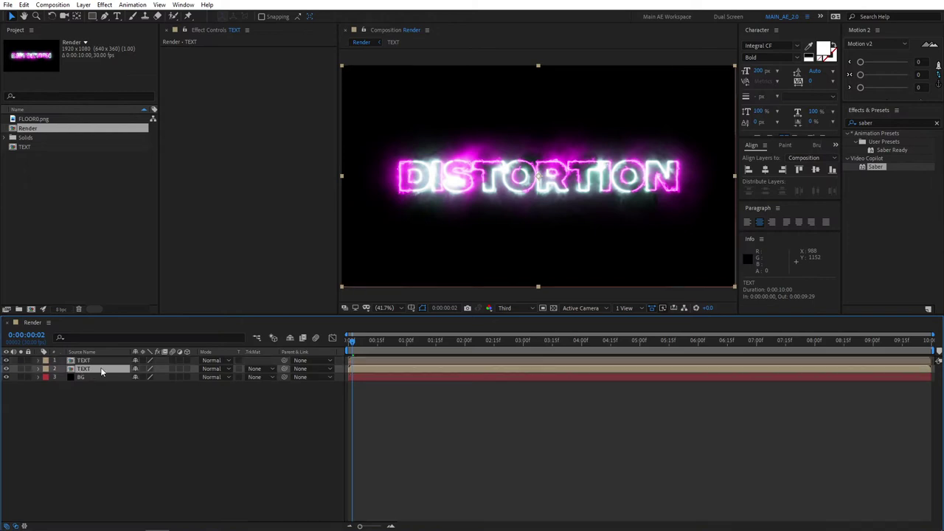
{"action": "key", "text": "Return"}
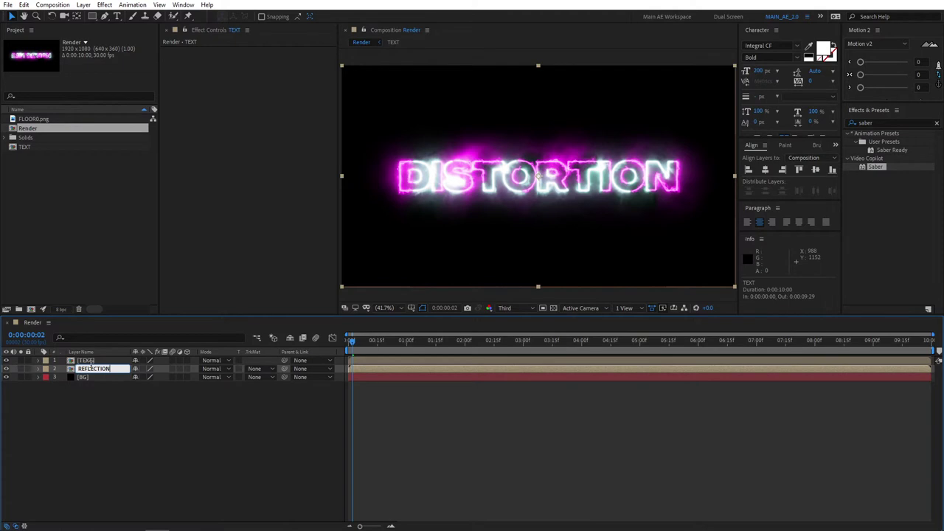
{"action": "left_click", "coordinate": [102, 436]}
{"action": "left_click", "coordinate": [95, 371]}
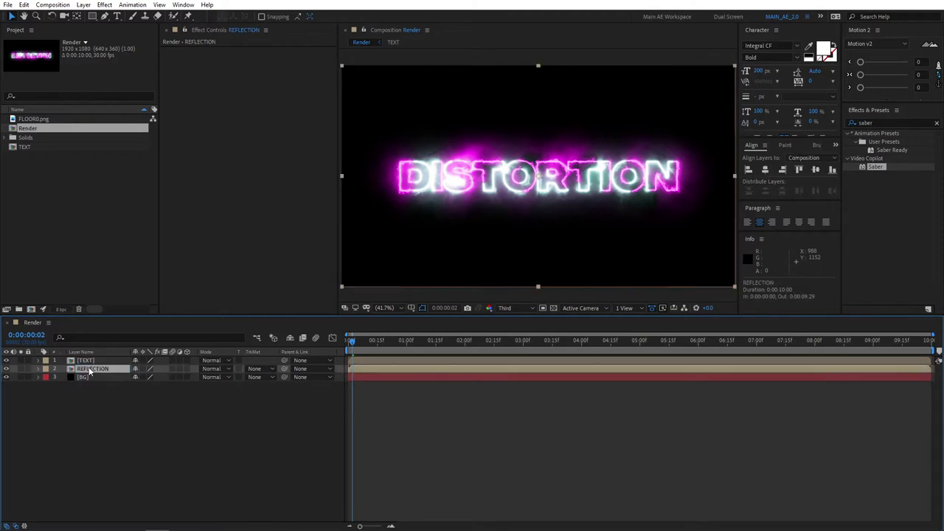
Step: Flip the REFLECTION layer vertically
{"action": "right_click", "coordinate": [90, 372]}
{"action": "mouse_move", "coordinate": [132, 132]}
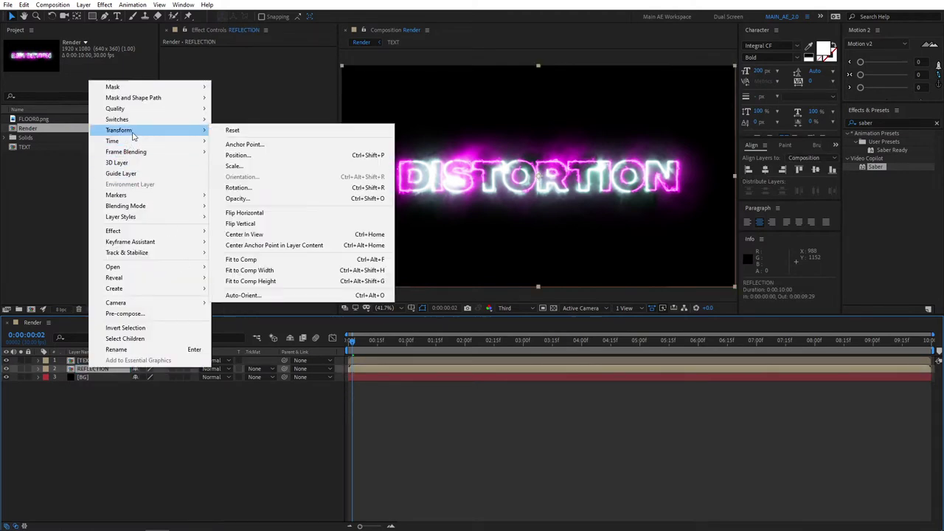
{"action": "left_click", "coordinate": [274, 223]}
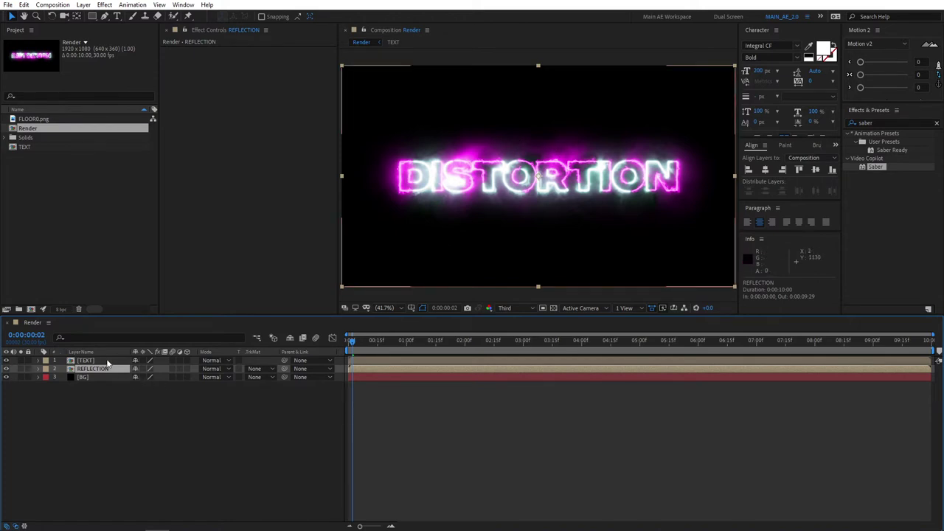
Step: Set the TEXT layer's blending mode to Screen
{"action": "left_click", "coordinate": [84, 361]}
{"action": "left_click", "coordinate": [212, 361]}
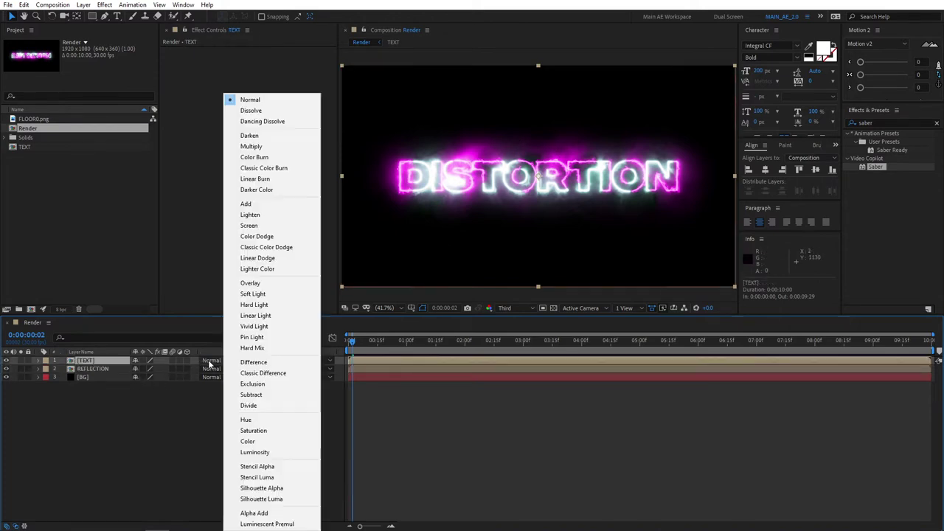
{"action": "left_click", "coordinate": [249, 226]}
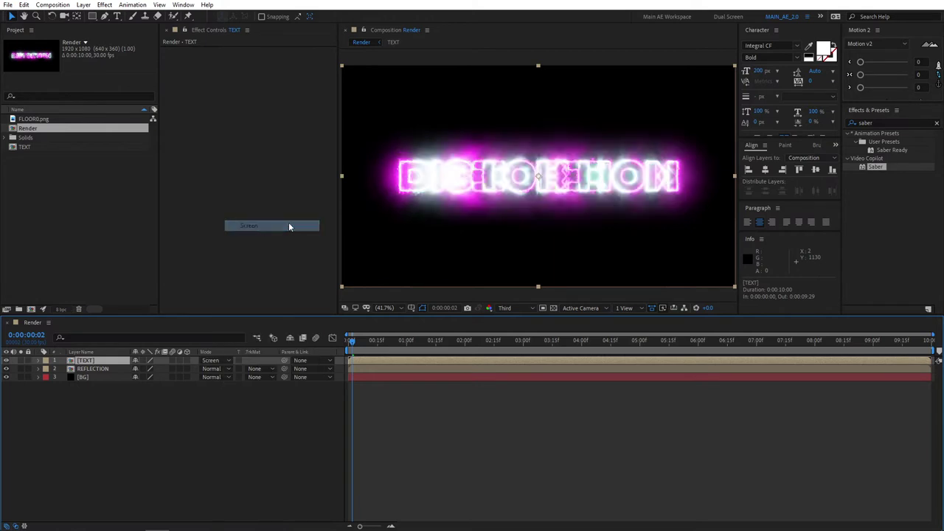
{"action": "left_click", "coordinate": [118, 369]}
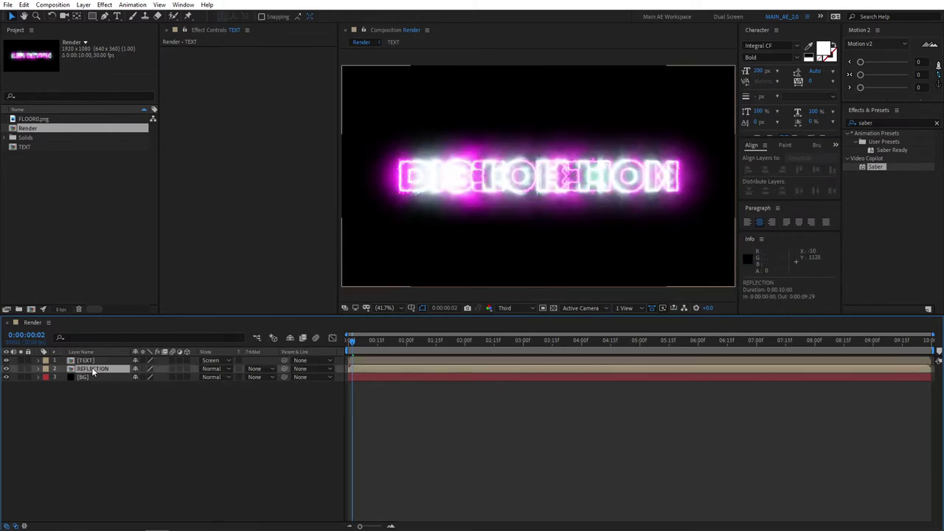
Step: Drag the mirrored REFLECTION text down to sit just below DISTORTION
{"action": "left_click_drag", "start_coordinate": [602, 172], "coordinate": [607, 207]}
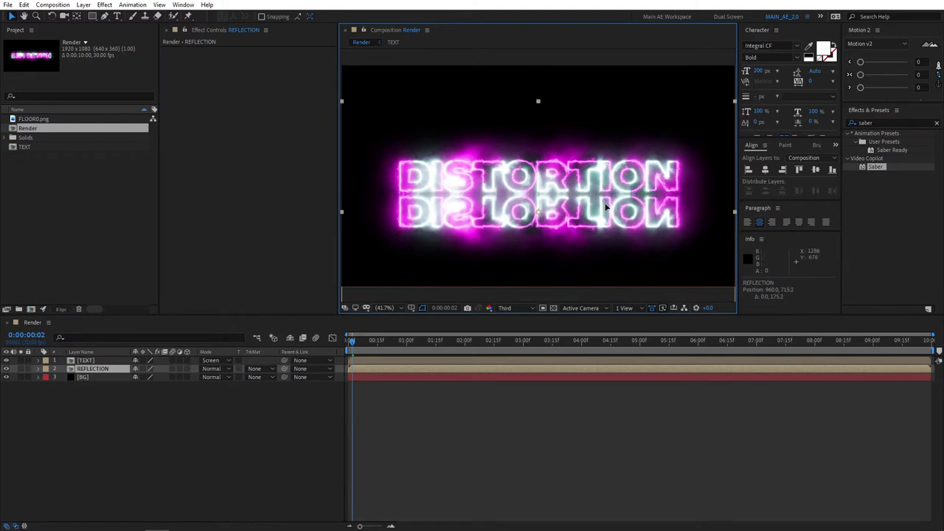
{"action": "left_click", "coordinate": [271, 422]}
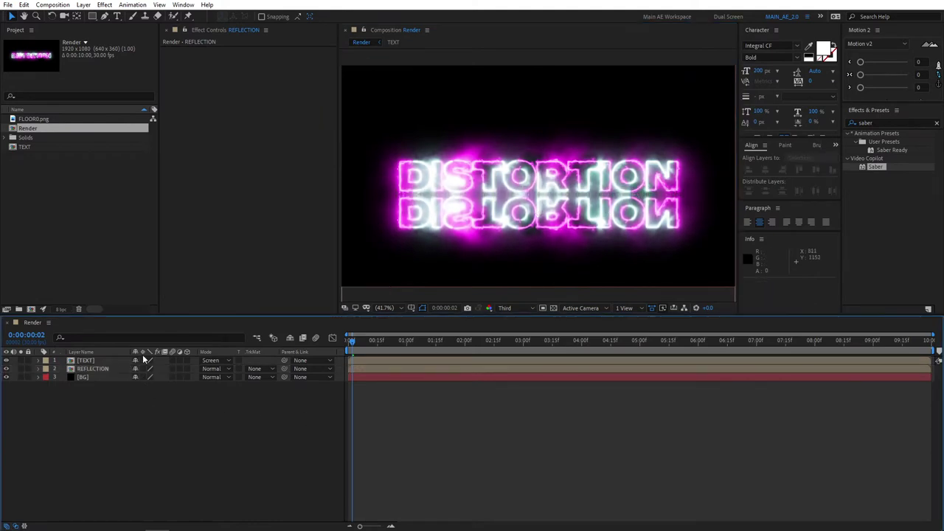
{"action": "left_click", "coordinate": [104, 369]}
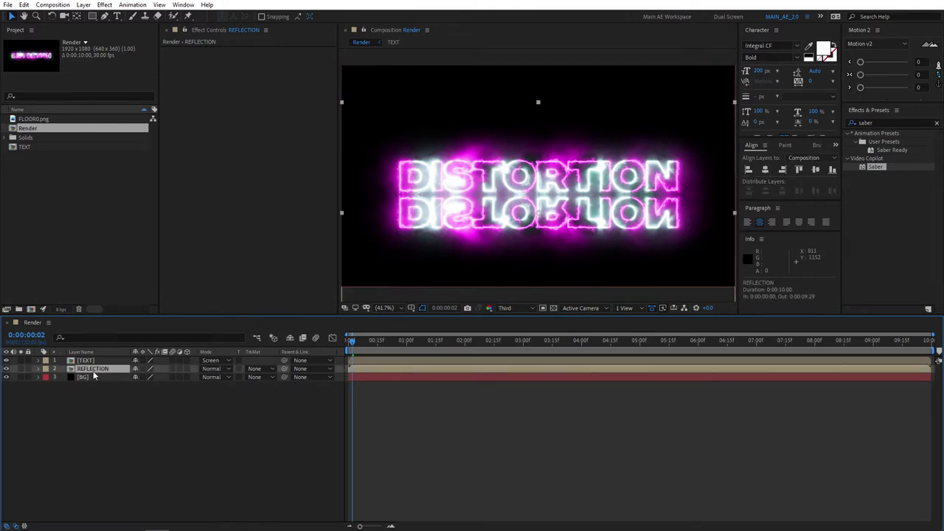
Step: Set the REFLECTION layer's opacity to 70% and collapse its properties
{"action": "key", "text": "t"}
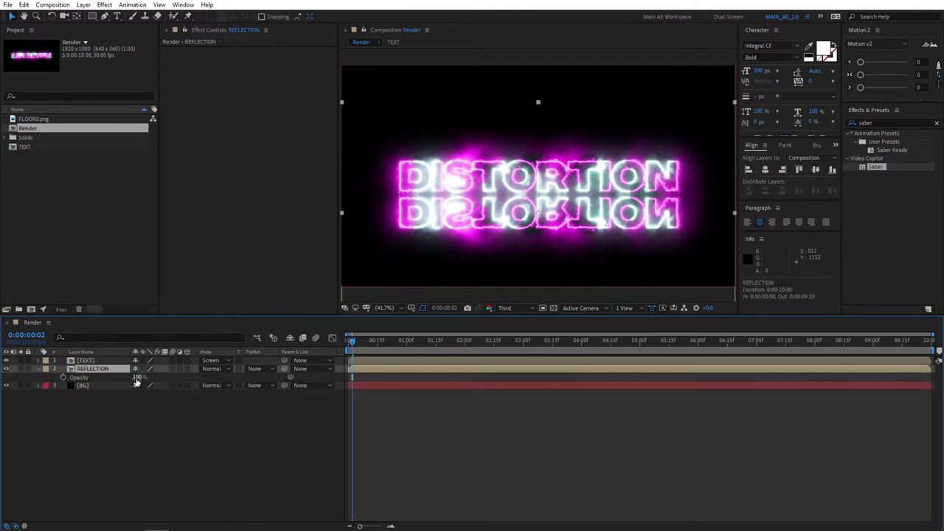
{"action": "left_click", "coordinate": [137, 377]}
{"action": "type", "text": "70"}
{"action": "key", "text": "Return"}
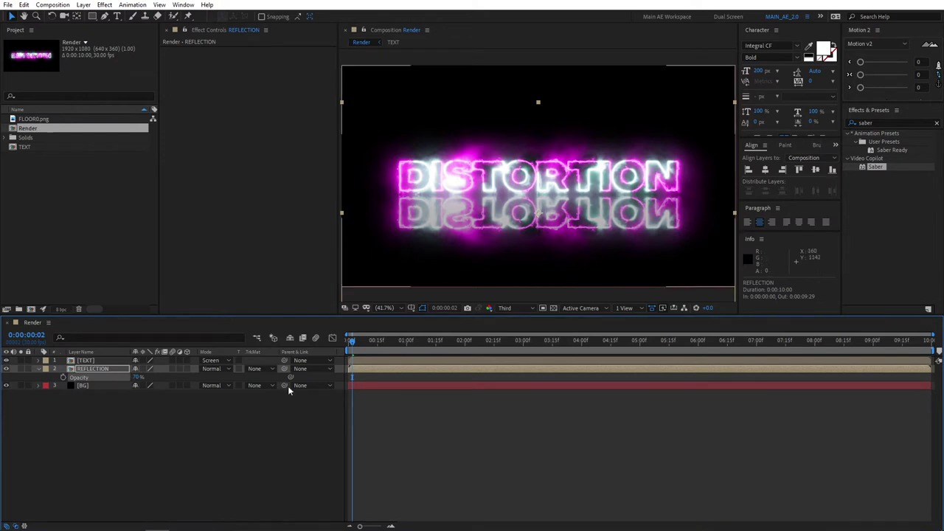
{"action": "left_click", "coordinate": [243, 436]}
{"action": "left_click", "coordinate": [38, 368]}
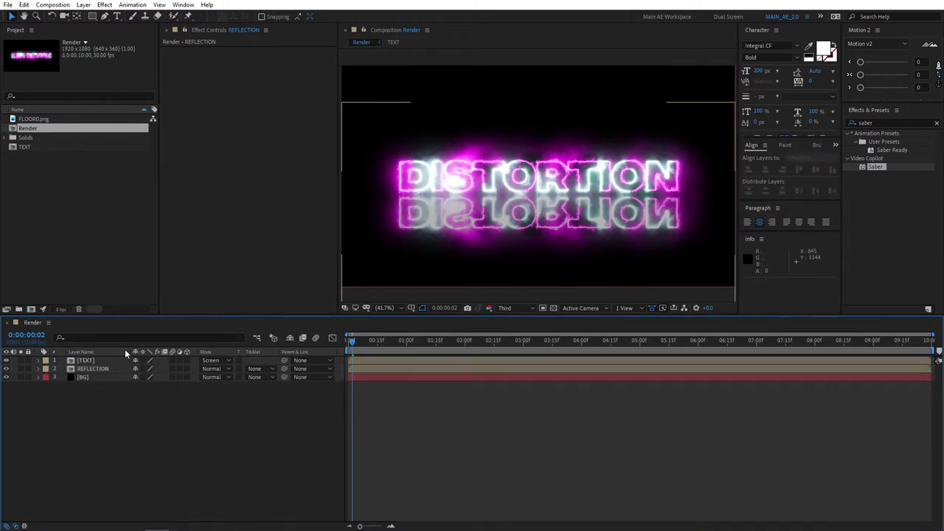
Step: Add FLOOR0.png to the composition and move it just above the BG layer
{"action": "left_click", "coordinate": [40, 121]}
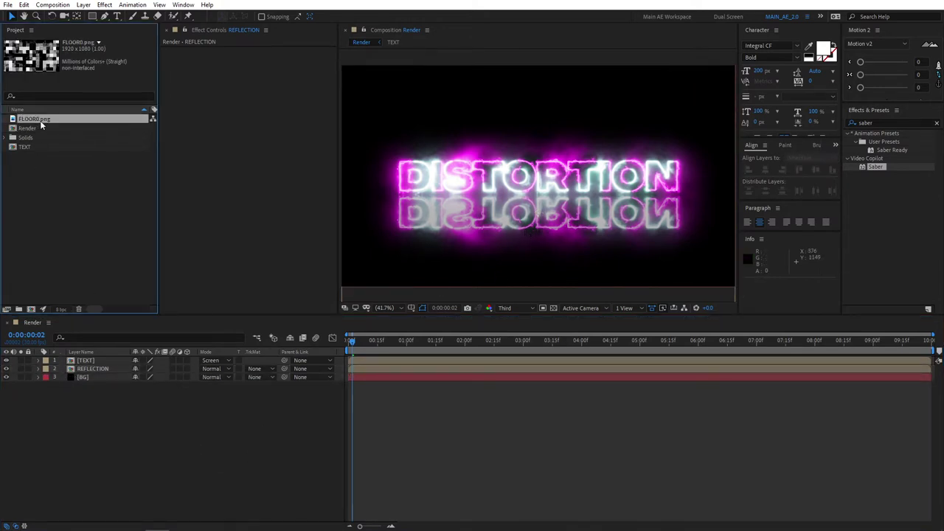
{"action": "left_click_drag", "start_coordinate": [44, 121], "coordinate": [91, 436]}
{"action": "left_click", "coordinate": [90, 455]}
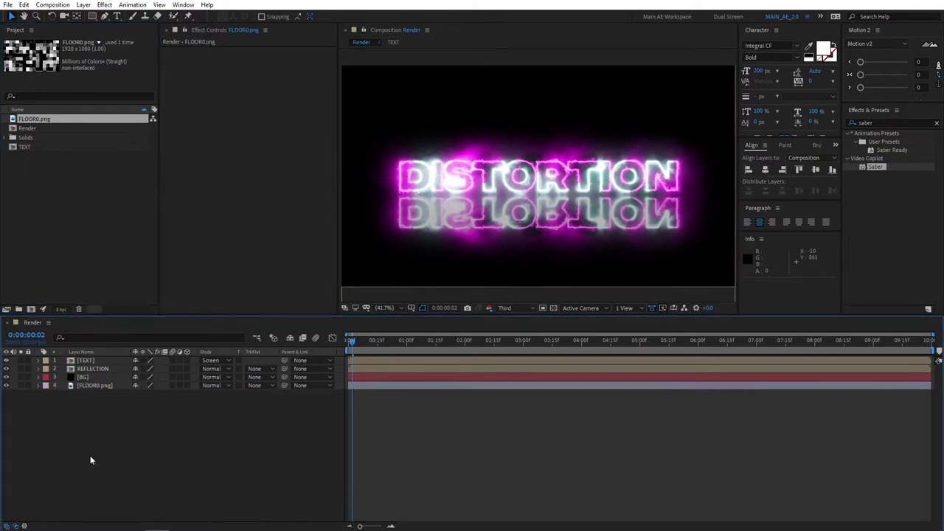
{"action": "left_click", "coordinate": [21, 385]}
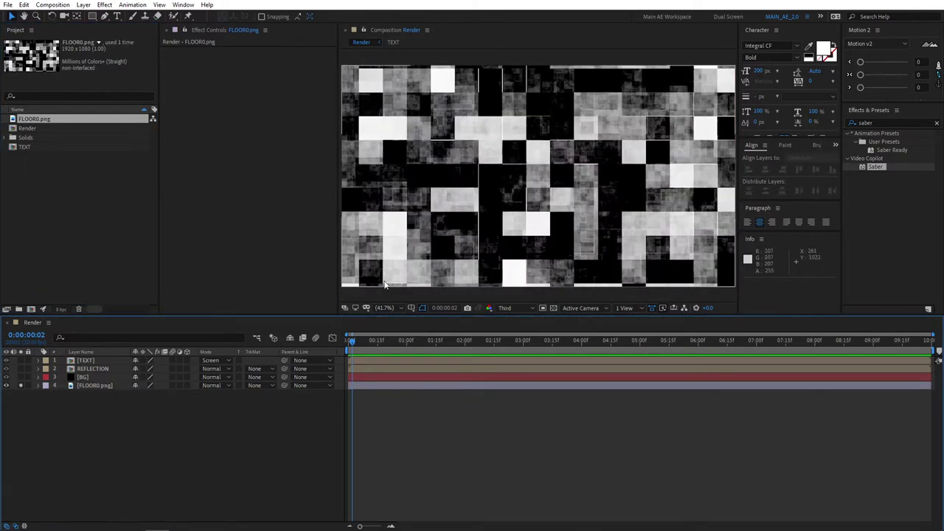
{"action": "left_click_drag", "start_coordinate": [98, 387], "coordinate": [98, 373]}
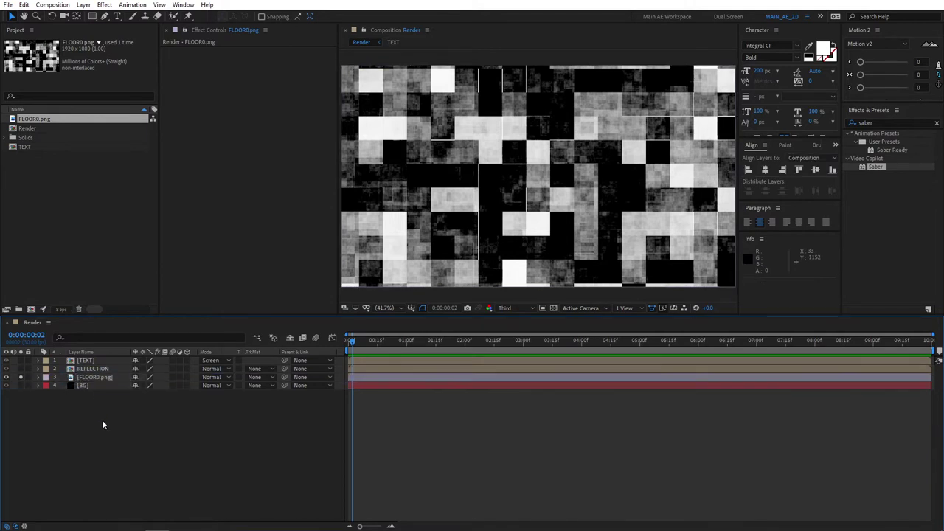
{"action": "left_click", "coordinate": [20, 378]}
Step: Enable the 3D Layer switch on FLOOR0.png
{"action": "left_click", "coordinate": [85, 378]}
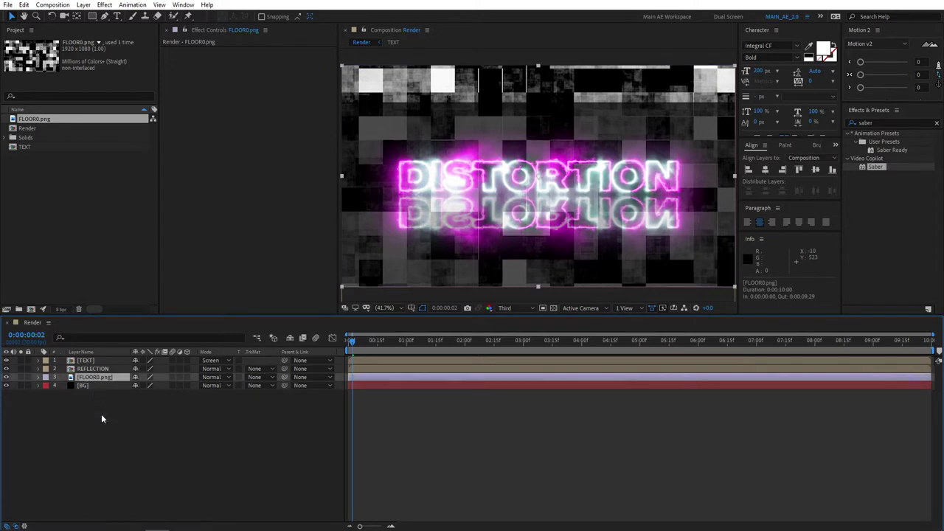
{"action": "left_click", "coordinate": [101, 419]}
{"action": "left_click", "coordinate": [93, 378]}
{"action": "left_click", "coordinate": [186, 378]}
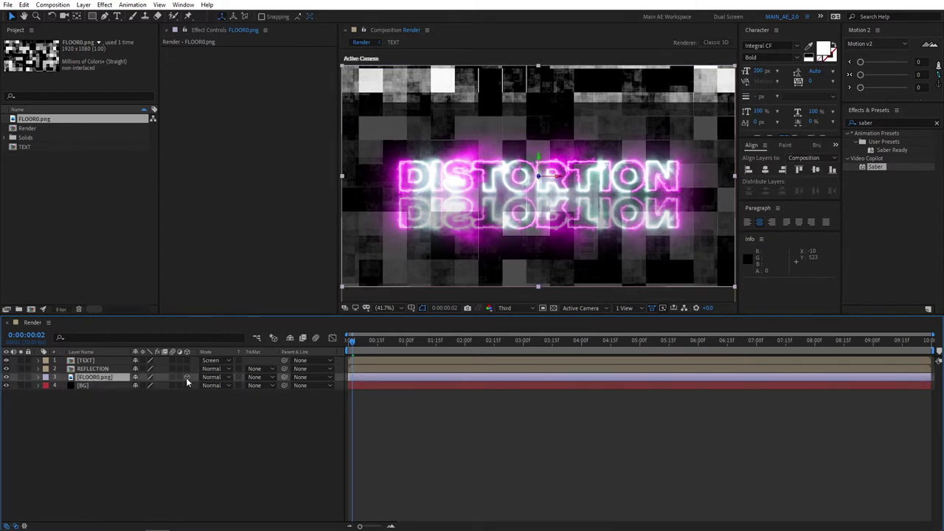
Step: Rotate FLOOR0.png flat to 270° orientation and lower it to Y 756 beneath the reflection
{"action": "left_click", "coordinate": [51, 15]}
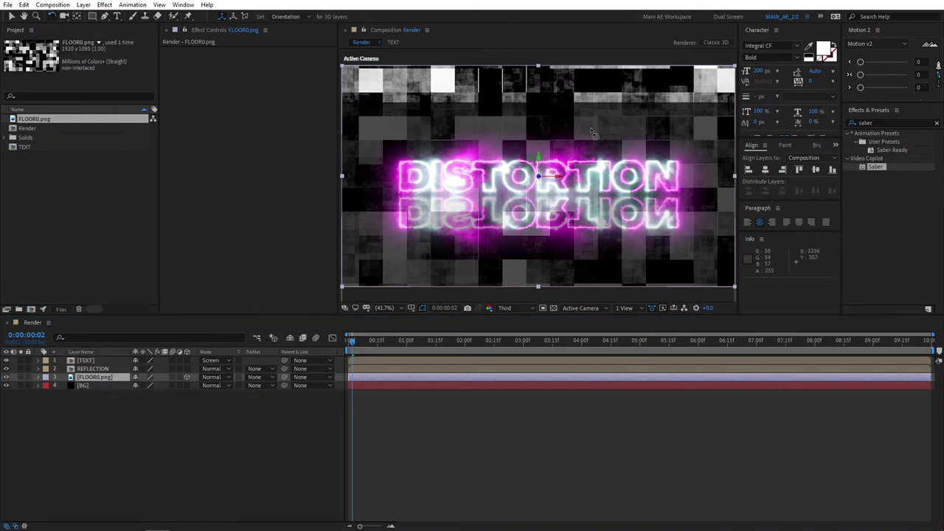
{"action": "left_click", "coordinate": [592, 132]}
{"action": "left_click_drag", "start_coordinate": [591, 132], "coordinate": [593, 119]}
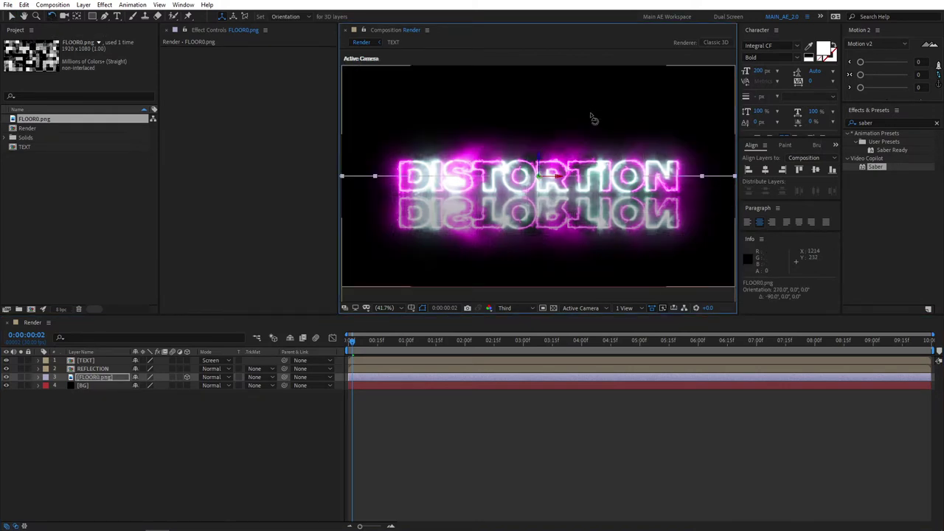
{"action": "key", "text": "v"}
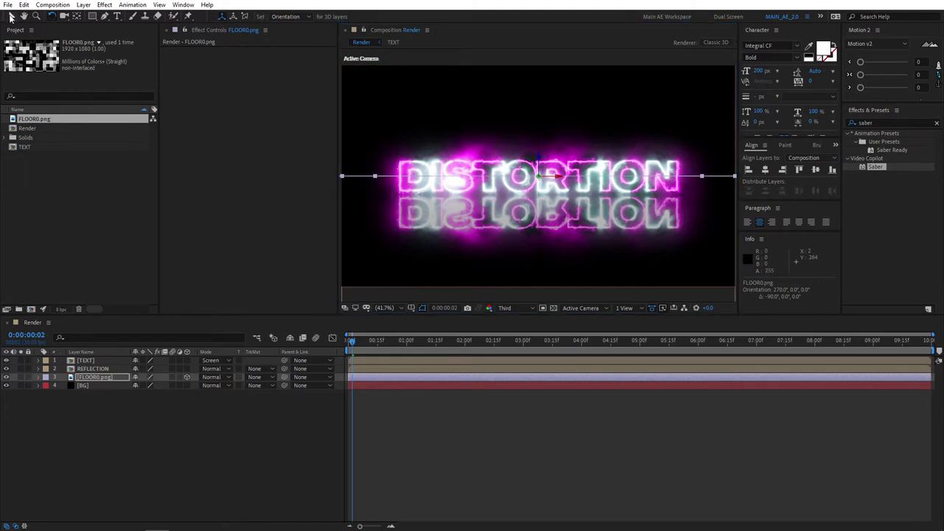
{"action": "left_click_drag", "start_coordinate": [539, 161], "coordinate": [539, 204]}
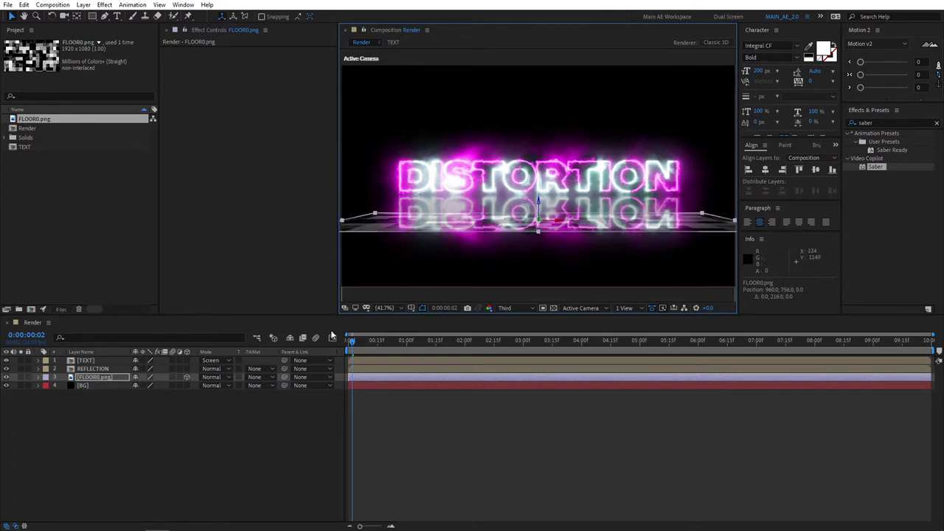
Step: Apply Curves to FLOOR0.png and pull the RGB curve down to darken the floor
{"action": "left_click", "coordinate": [94, 377]}
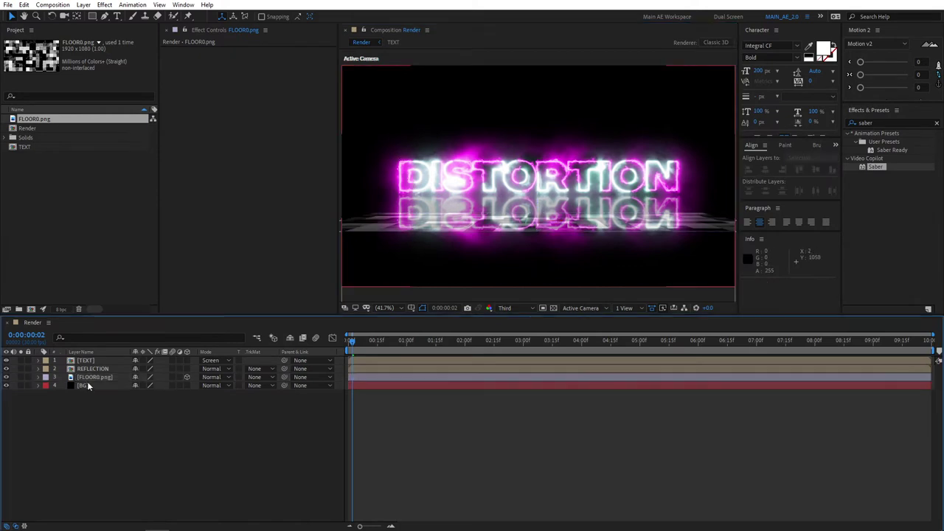
{"action": "double_click", "coordinate": [875, 122]}
{"action": "type", "text": "curve"}
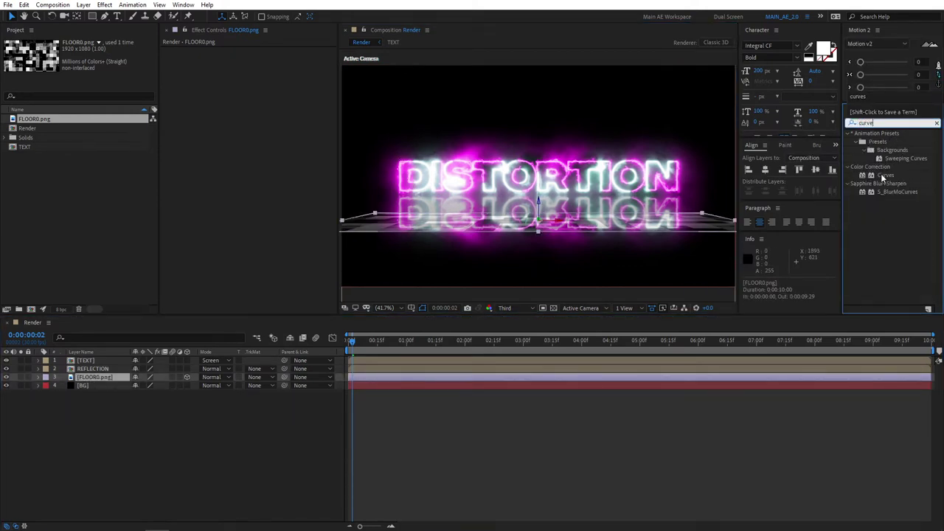
{"action": "left_click_drag", "start_coordinate": [883, 177], "coordinate": [104, 377]}
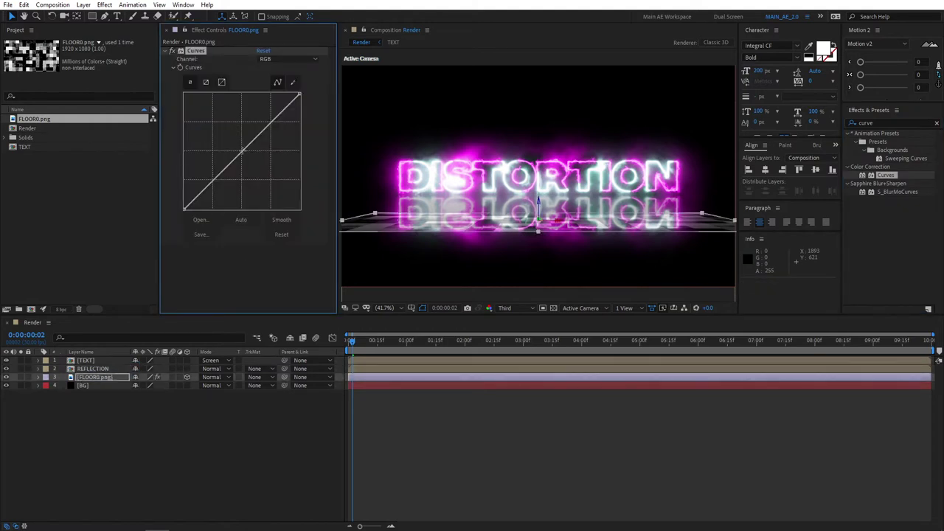
{"action": "left_click_drag", "start_coordinate": [242, 150], "coordinate": [252, 164]}
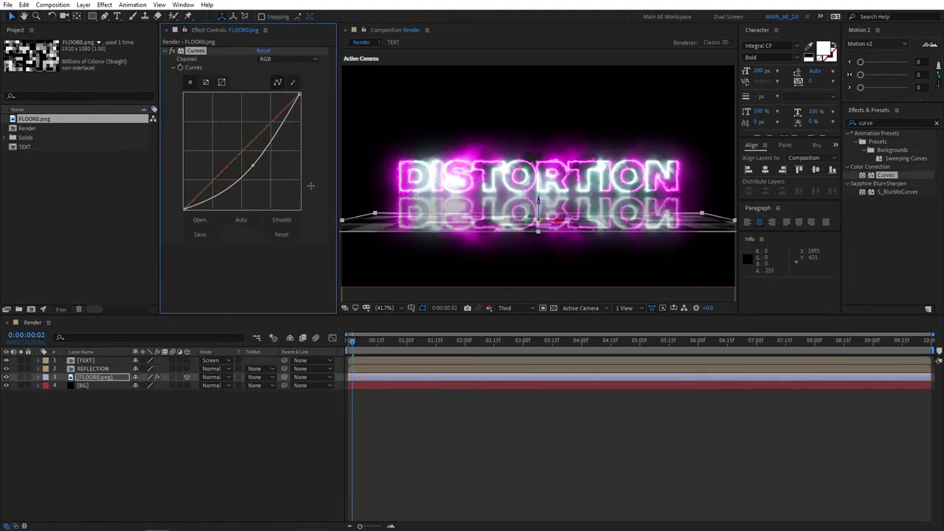
{"action": "left_click", "coordinate": [170, 438]}
{"action": "key", "text": "ctrl+5"}
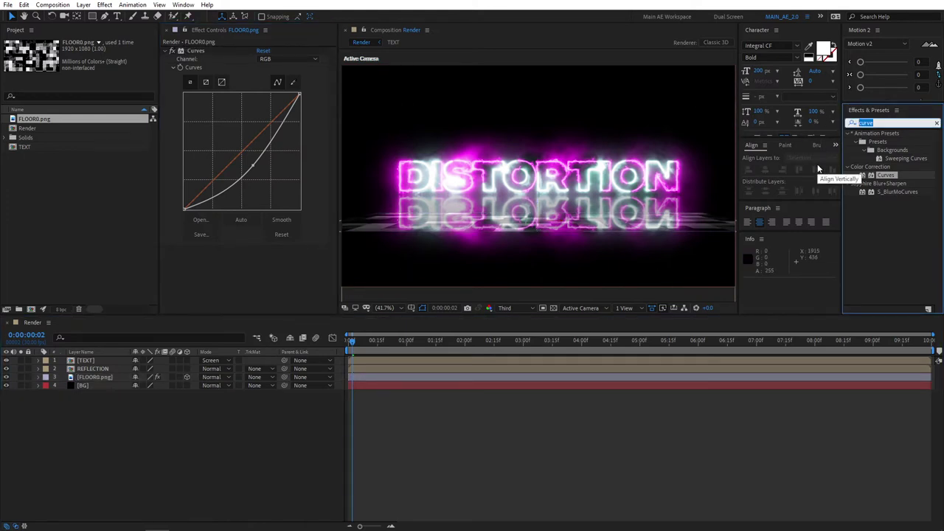
Step: Apply Motion Tile to FLOOR0.png with Output Width 200 and Output Height 400
{"action": "type", "text": "motin"}
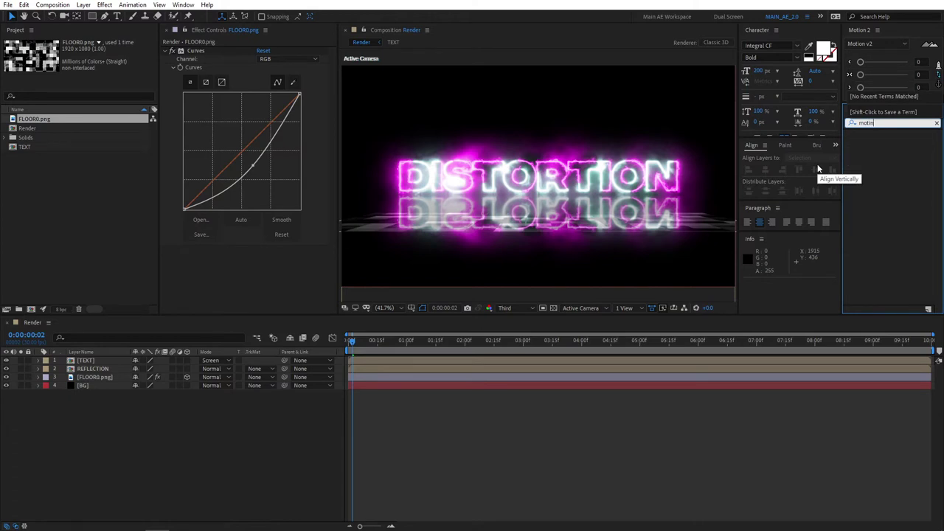
{"action": "key", "text": "BackSpace"}
{"action": "left_click_drag", "start_coordinate": [872, 227], "coordinate": [112, 377]}
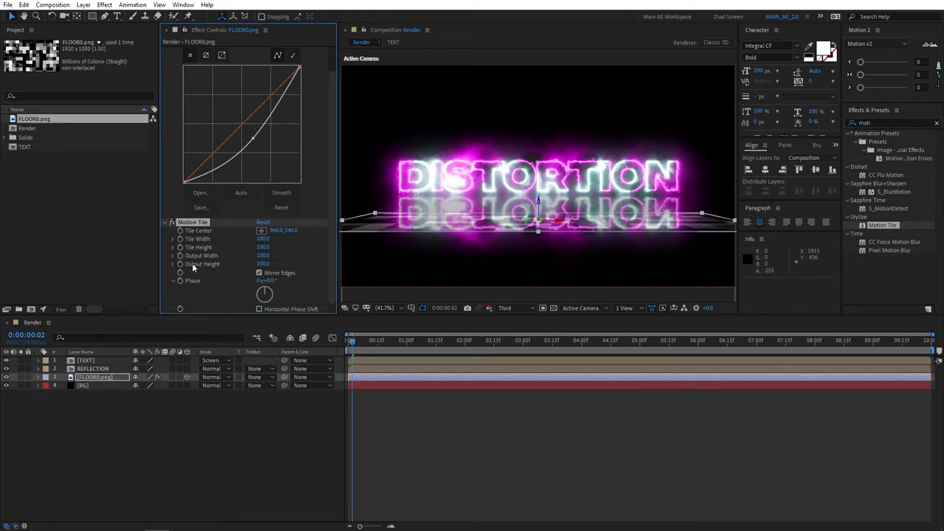
{"action": "left_click", "coordinate": [264, 255]}
{"action": "type", "text": "200"}
{"action": "key", "text": "Return"}
{"action": "left_click", "coordinate": [262, 264]}
{"action": "type", "text": "400"}
{"action": "key", "text": "Return"}
Step: Nudge the floor layer slightly upward under the text in the viewer
{"action": "left_click", "coordinate": [125, 435]}
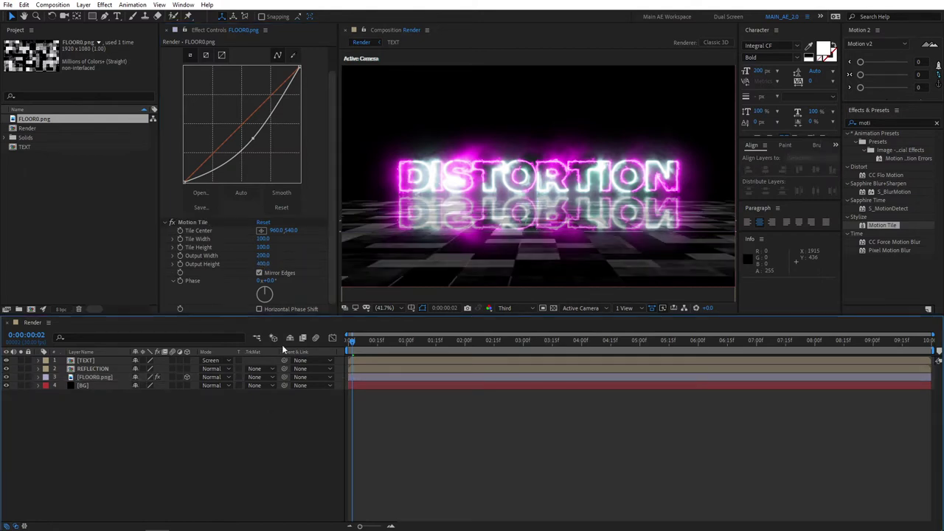
{"action": "left_click", "coordinate": [110, 377]}
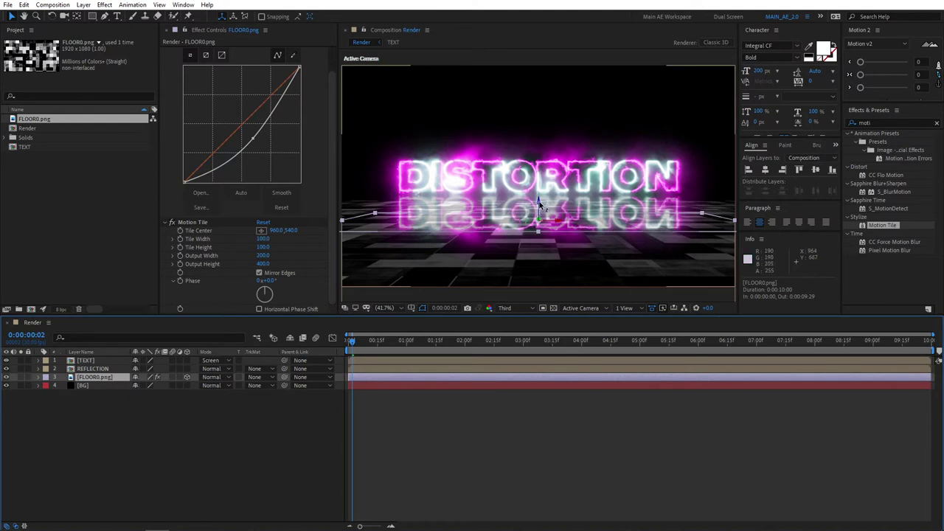
{"action": "left_click_drag", "start_coordinate": [540, 205], "coordinate": [538, 194]}
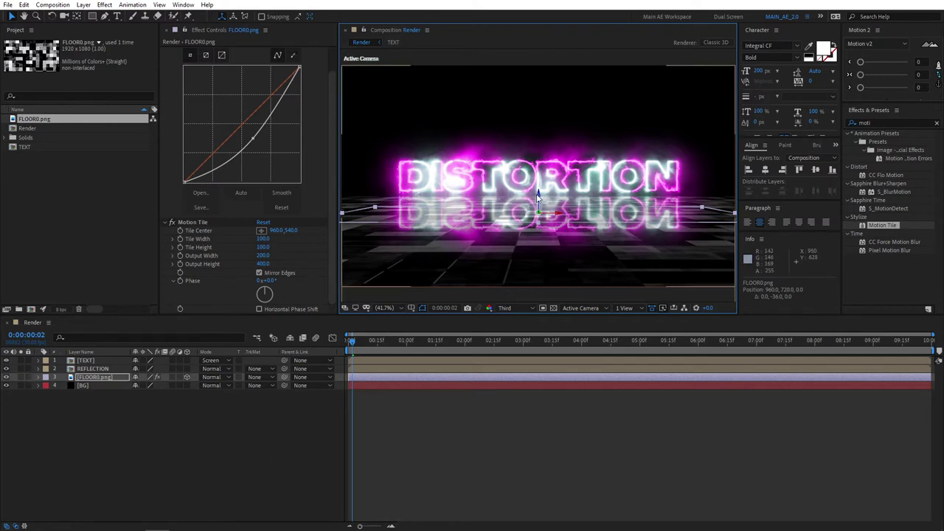
{"action": "left_click_drag", "start_coordinate": [540, 197], "coordinate": [540, 194]}
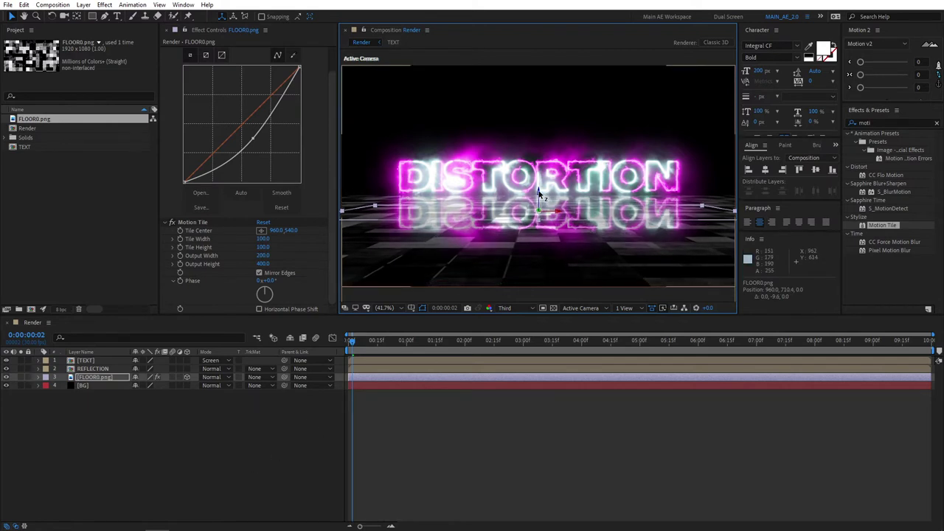
{"action": "left_click", "coordinate": [265, 489]}
{"action": "left_click", "coordinate": [94, 379]}
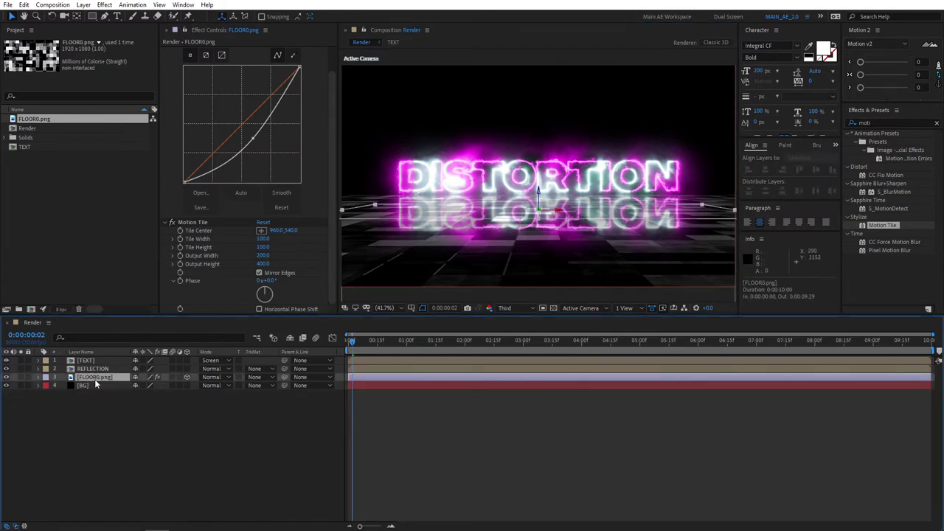
Step: Pre-compose FLOOR0.png as FLOOR, moving all attributes, and hide it
{"action": "right_click", "coordinate": [97, 378]}
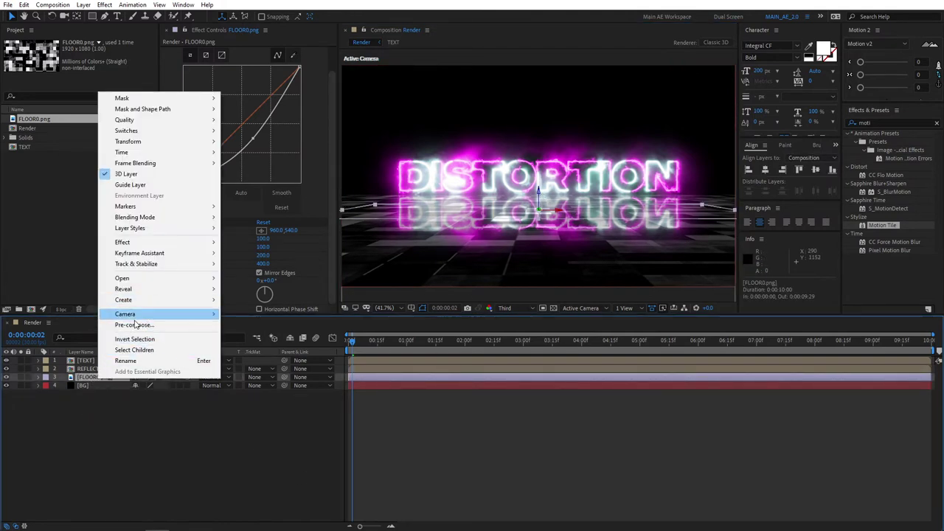
{"action": "left_click", "coordinate": [135, 325]}
{"action": "left_click", "coordinate": [23, 96]}
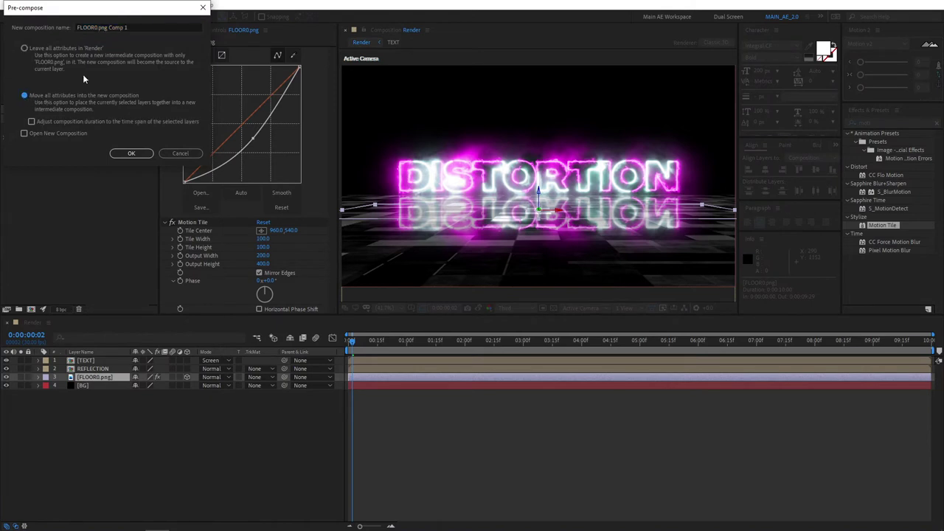
{"action": "left_click_drag", "start_coordinate": [130, 28], "coordinate": [58, 32]}
{"action": "type", "text": "FLOOR"}
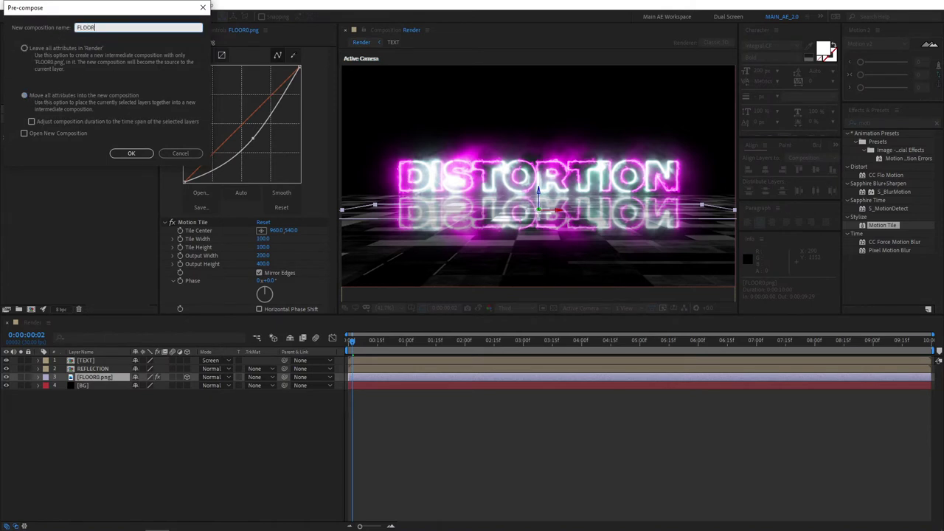
{"action": "key", "text": "Return"}
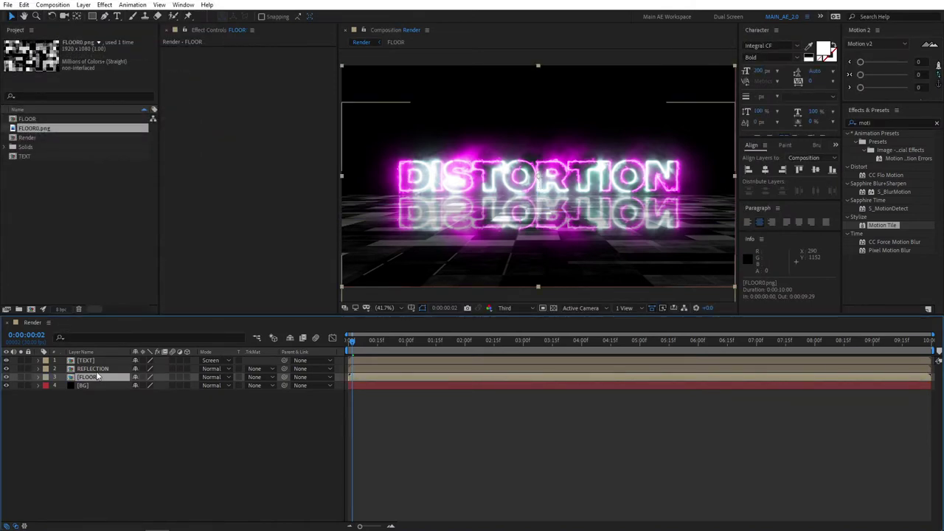
{"action": "left_click", "coordinate": [6, 377]}
{"action": "left_click", "coordinate": [132, 437]}
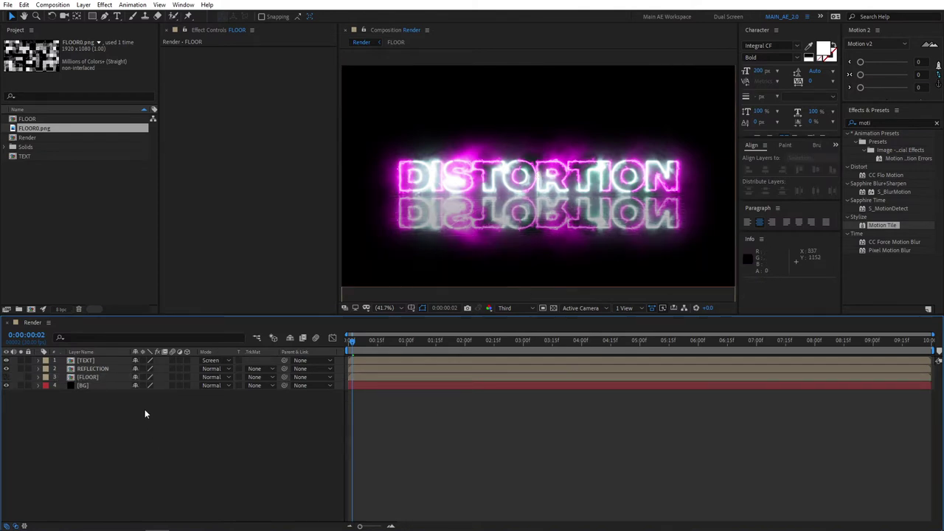
Step: Add an adjustment layer named COMPOUND and move it just below TEXT
{"action": "right_click", "coordinate": [93, 418]}
{"action": "mouse_move", "coordinate": [133, 312]}
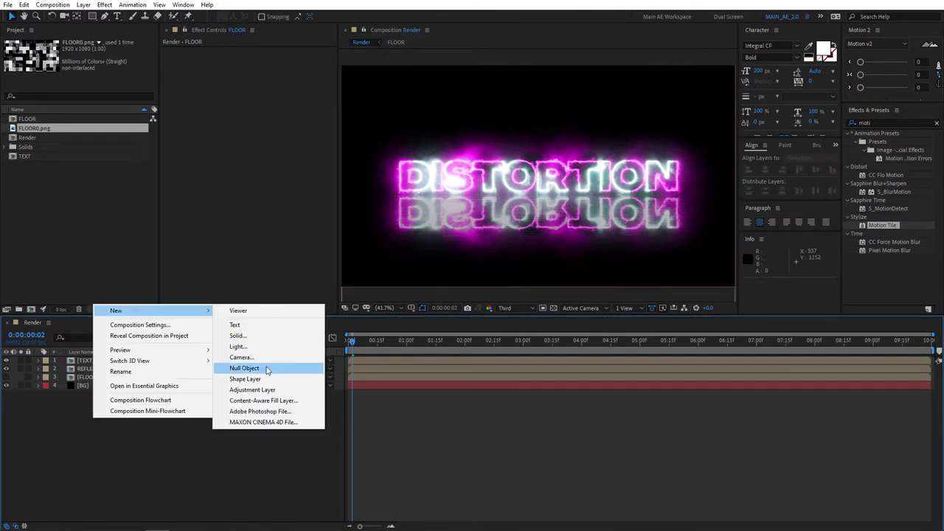
{"action": "left_click", "coordinate": [267, 390]}
{"action": "key", "text": "Return"}
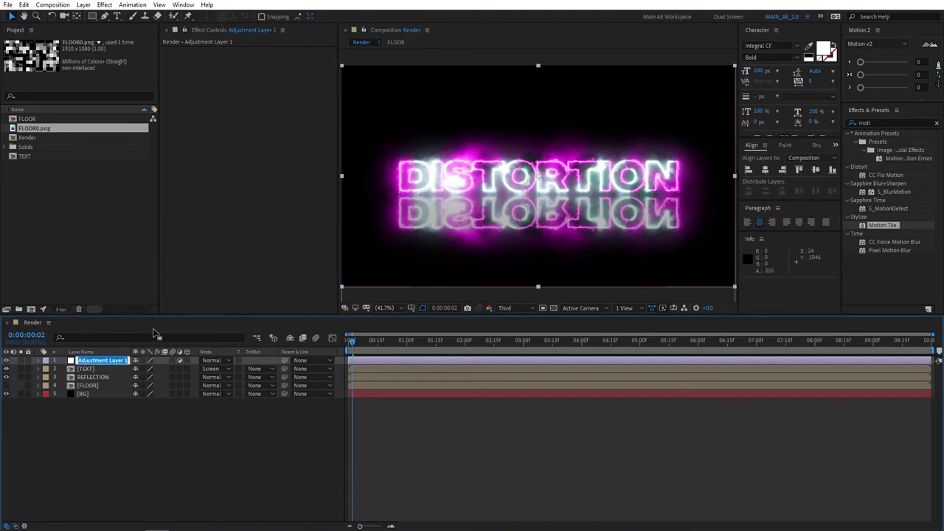
{"action": "type", "text": "COMPOU"}
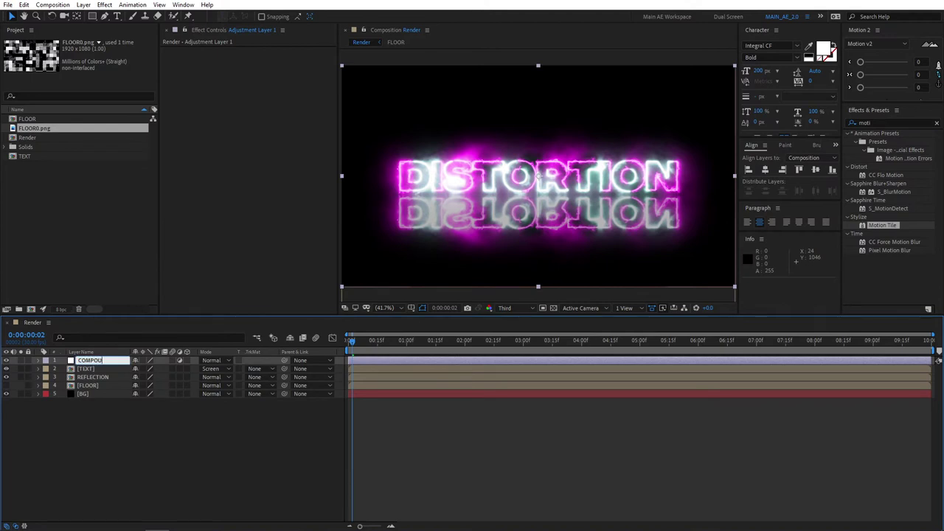
{"action": "type", "text": "ND"}
{"action": "key", "text": "Return"}
{"action": "left_click", "coordinate": [116, 428]}
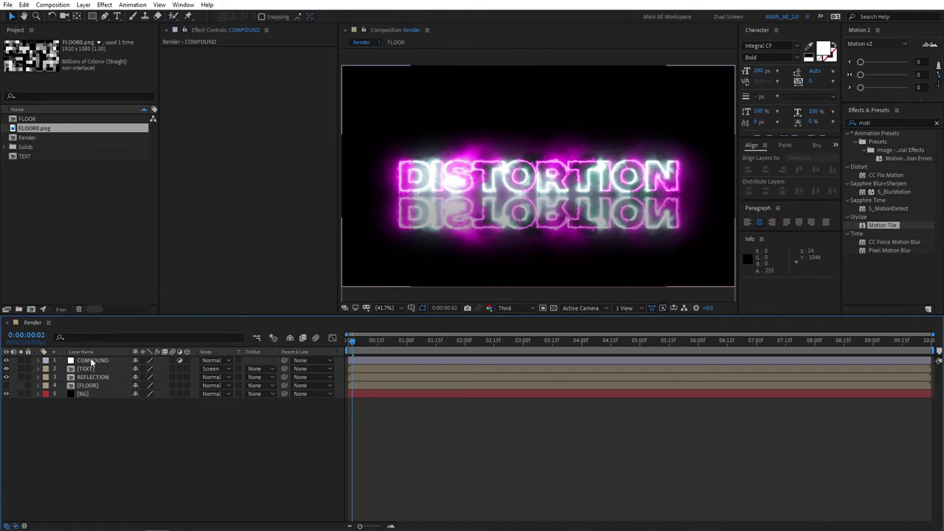
{"action": "left_click_drag", "start_coordinate": [93, 360], "coordinate": [95, 377]}
{"action": "left_click", "coordinate": [111, 424]}
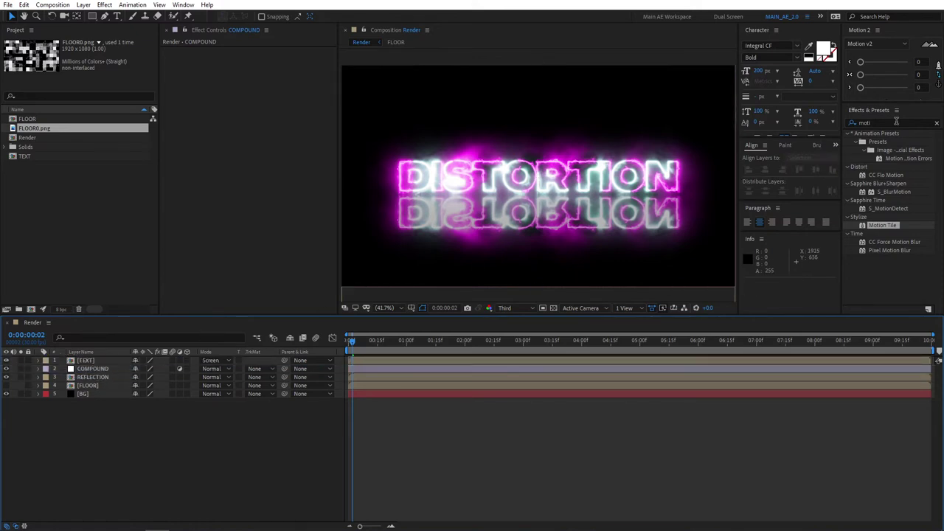
{"action": "left_click", "coordinate": [896, 121]}
Step: Apply Compound Blur to COMPOUND with FLOOR as the blur layer, previewing at Full resolution
{"action": "type", "text": "compou"}
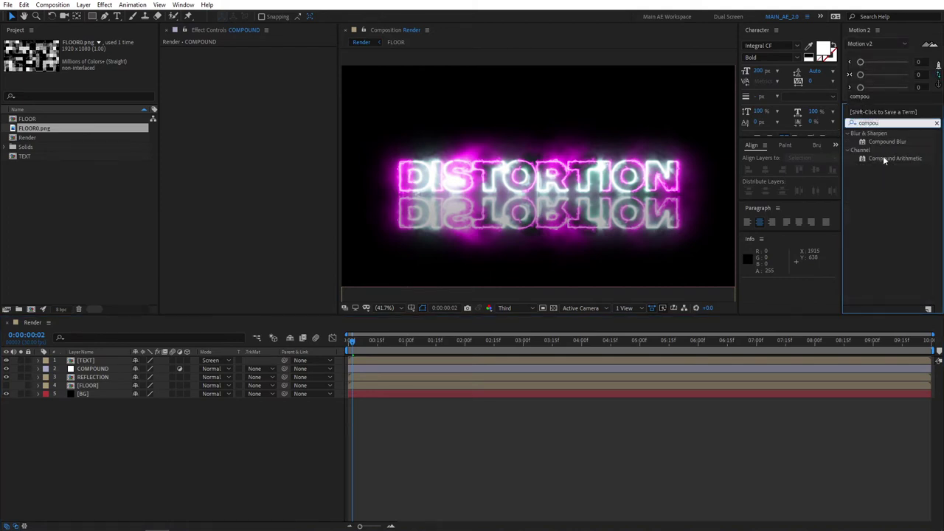
{"action": "left_click_drag", "start_coordinate": [888, 141], "coordinate": [94, 369]}
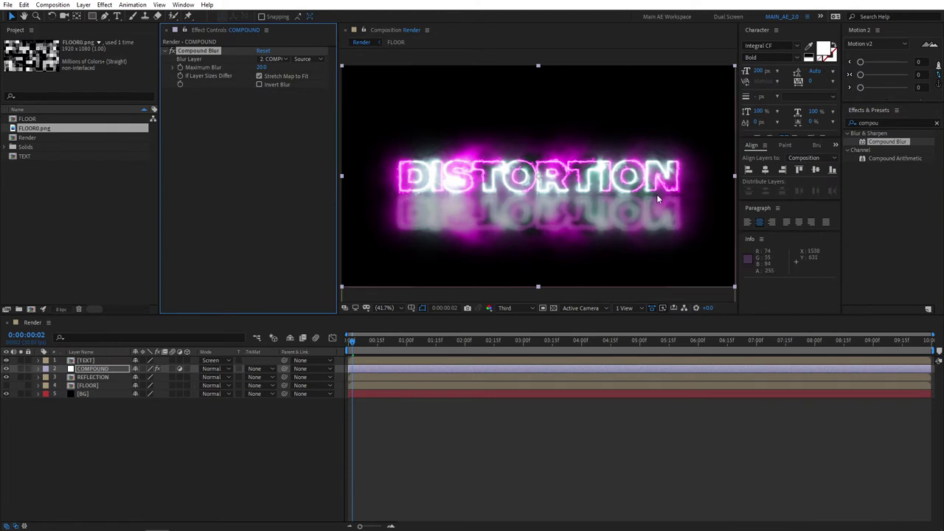
{"action": "left_click", "coordinate": [95, 406]}
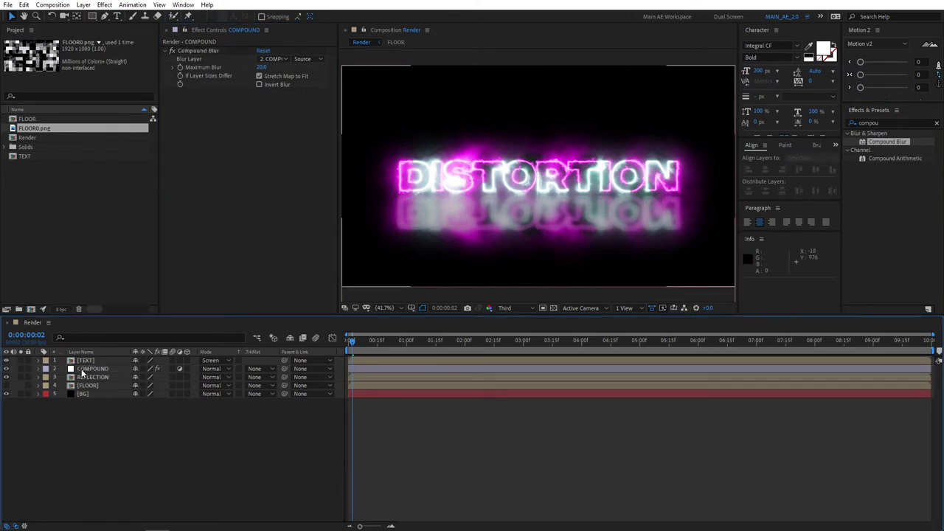
{"action": "left_click", "coordinate": [275, 58]}
{"action": "left_click", "coordinate": [282, 116]}
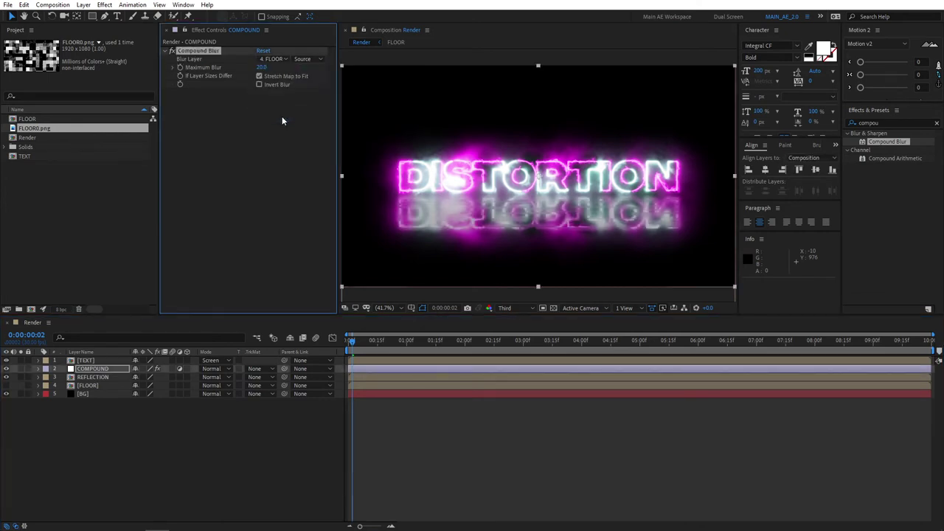
{"action": "scroll", "coordinate": [509, 222], "scroll_direction": "up", "scroll_amount": 4}
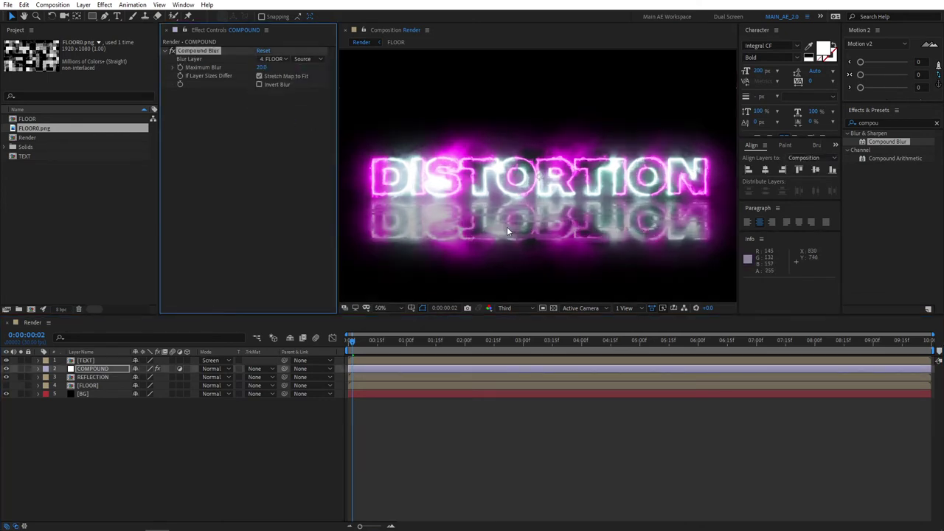
{"action": "left_click", "coordinate": [508, 308]}
{"action": "left_click", "coordinate": [510, 332]}
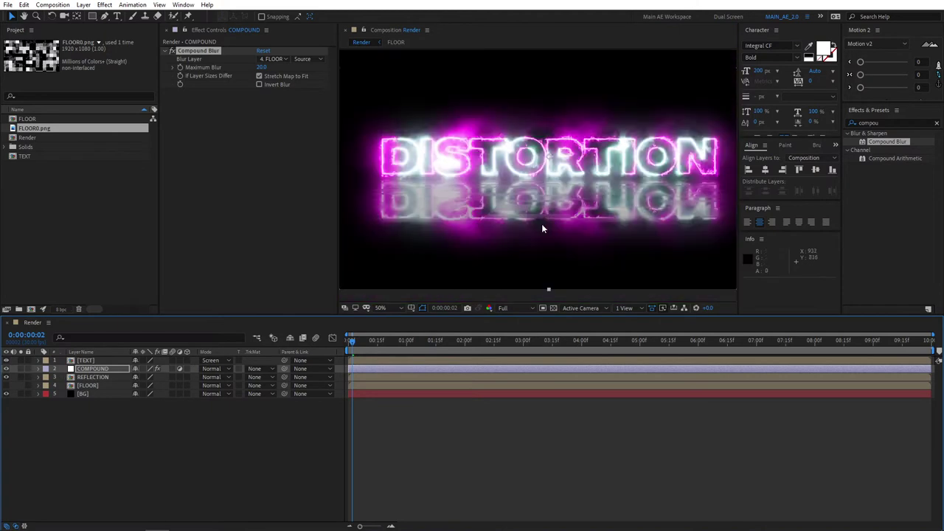
Step: Set the Compound Blur's Maximum Blur to 180 with Invert Blur left off
{"action": "scroll", "coordinate": [542, 224], "scroll_direction": "down", "scroll_amount": 2}
{"action": "left_click_drag", "start_coordinate": [262, 67], "coordinate": [298, 68]}
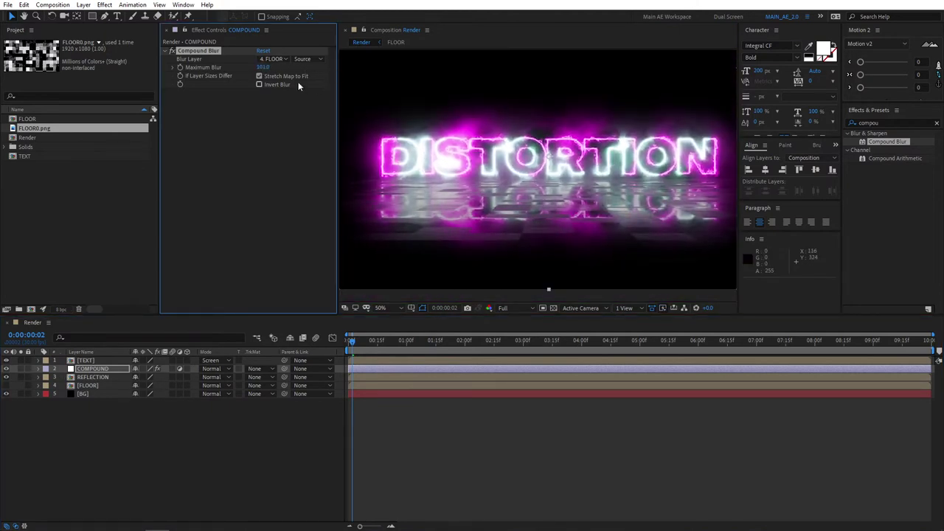
{"action": "left_click", "coordinate": [258, 85]}
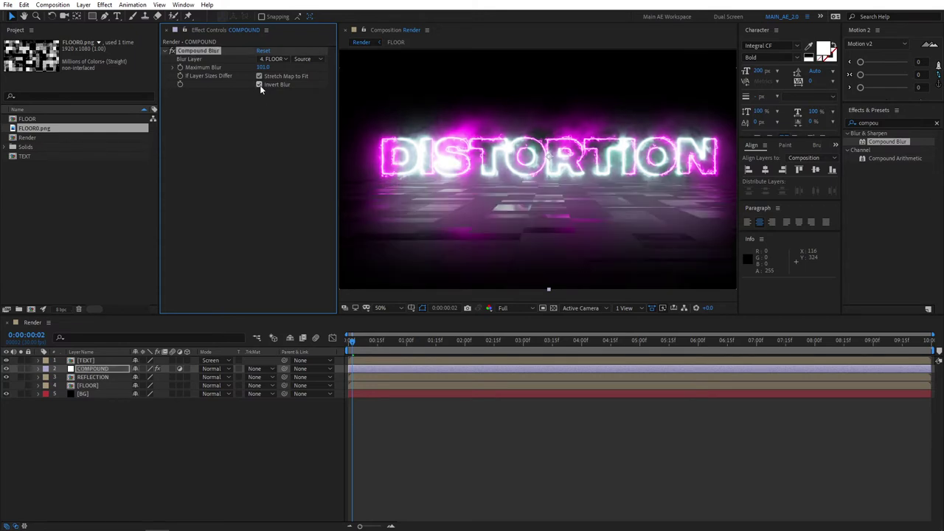
{"action": "left_click_drag", "start_coordinate": [269, 68], "coordinate": [224, 69]}
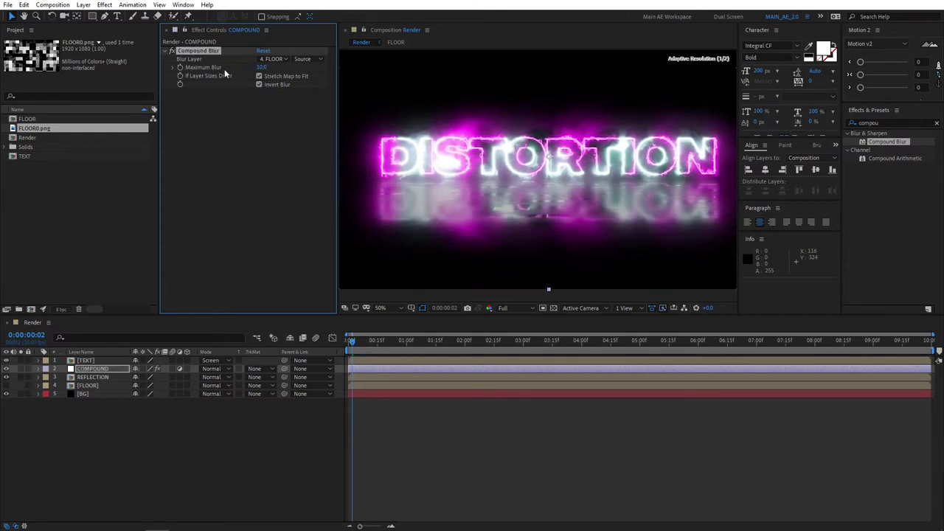
{"action": "left_click", "coordinate": [260, 85]}
{"action": "left_click", "coordinate": [263, 67]}
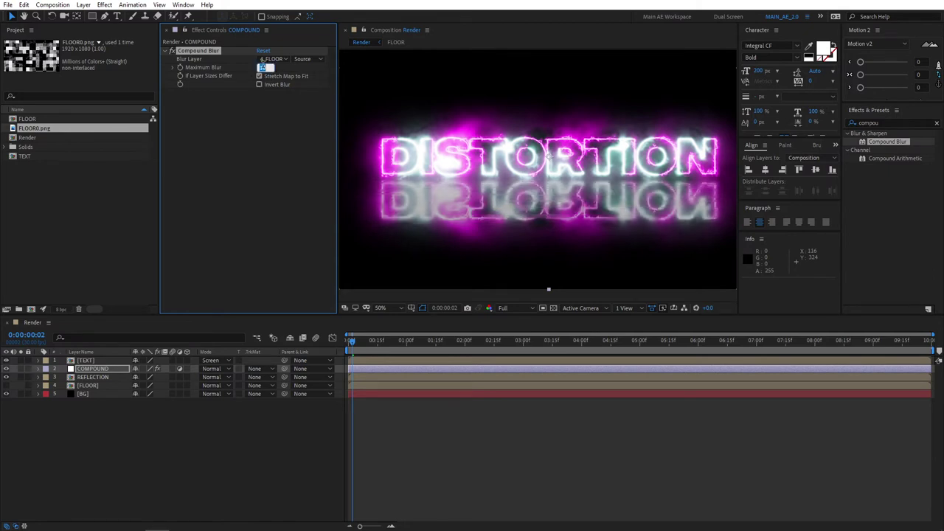
{"action": "type", "text": "180"}
{"action": "key", "text": "Return"}
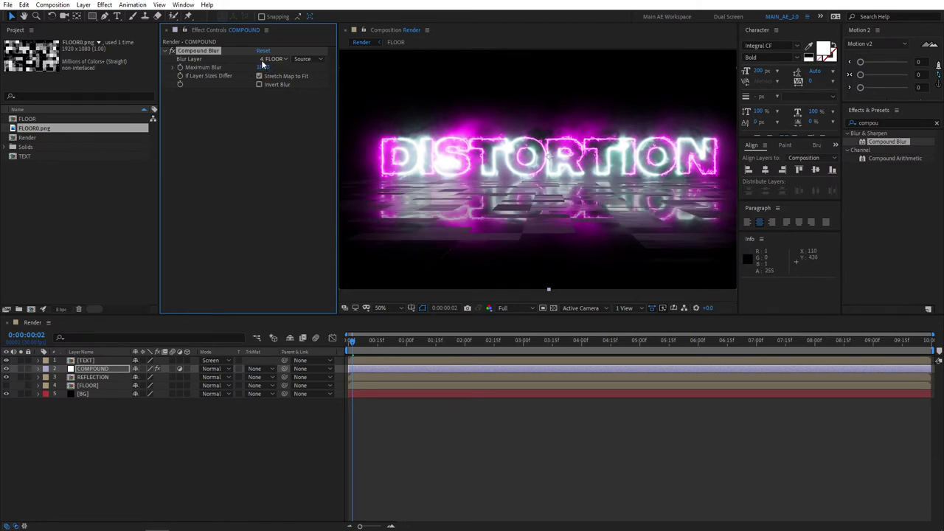
{"action": "scroll", "coordinate": [511, 198], "scroll_direction": "down", "scroll_amount": 1}
{"action": "left_click", "coordinate": [388, 244]}
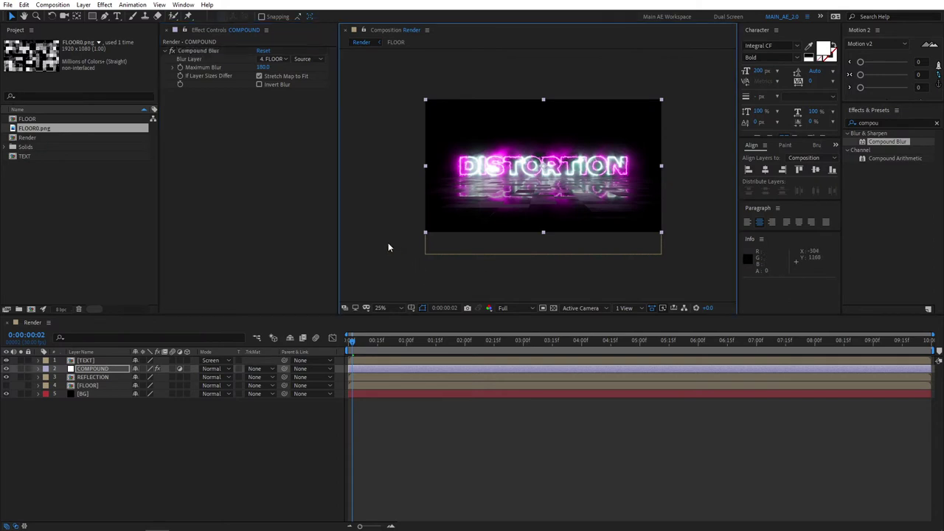
{"action": "key", "text": "shift+slash"}
{"action": "key", "text": "Home"}
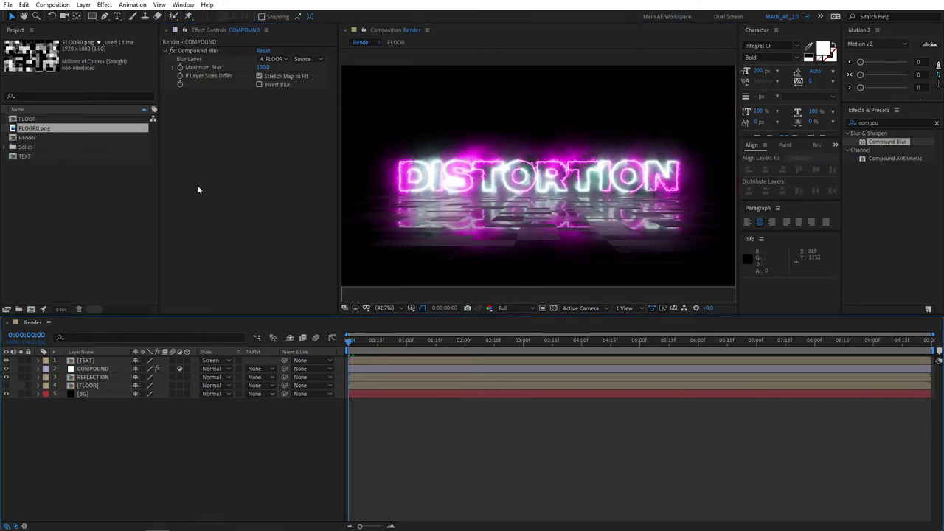
Step: Apply CC Glass to COMPOUND with FLOOR as its bump map
{"action": "left_click", "coordinate": [889, 123]}
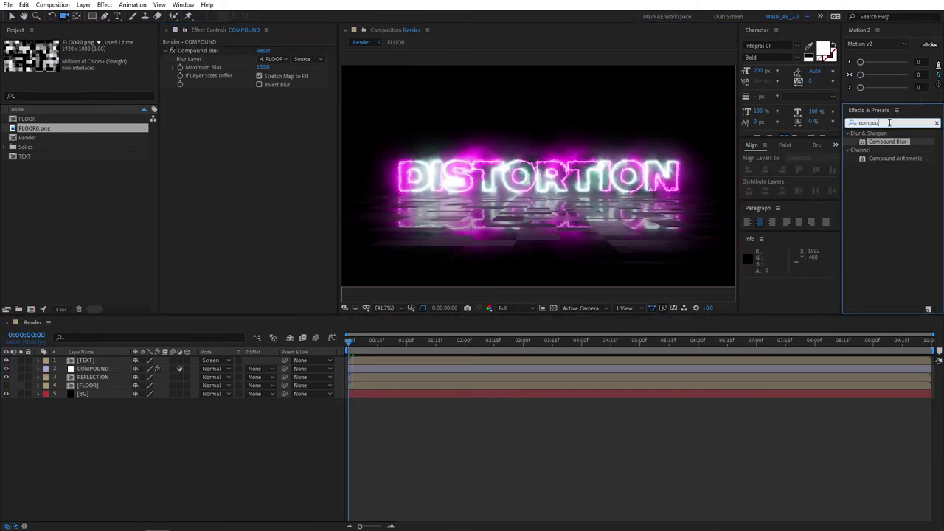
{"action": "key", "text": "BackSpace"}
{"action": "key", "text": "BackSpace"}
{"action": "key", "text": "BackSpace"}
{"action": "key", "text": "BackSpace"}
{"action": "key", "text": "BackSpace"}
{"action": "key", "text": "BackSpace"}
{"action": "type", "text": "cc gl"}
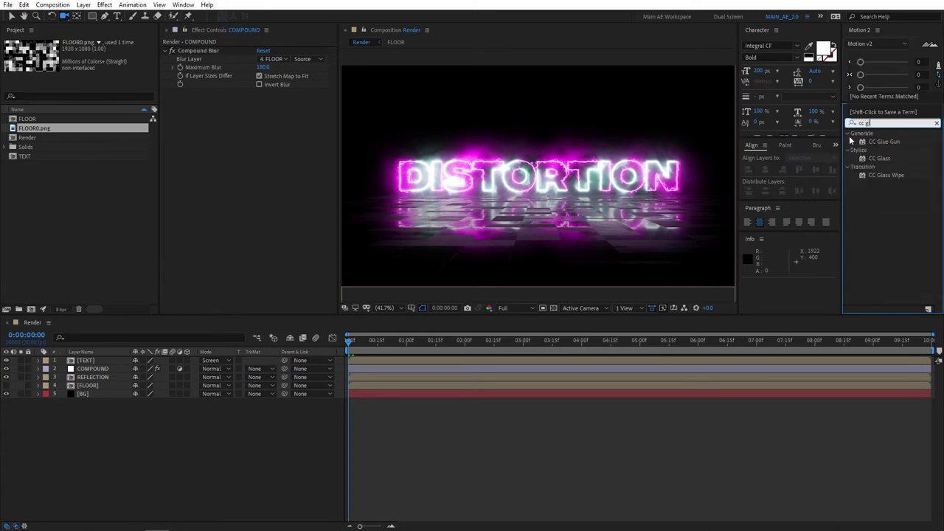
{"action": "left_click_drag", "start_coordinate": [889, 160], "coordinate": [93, 369]}
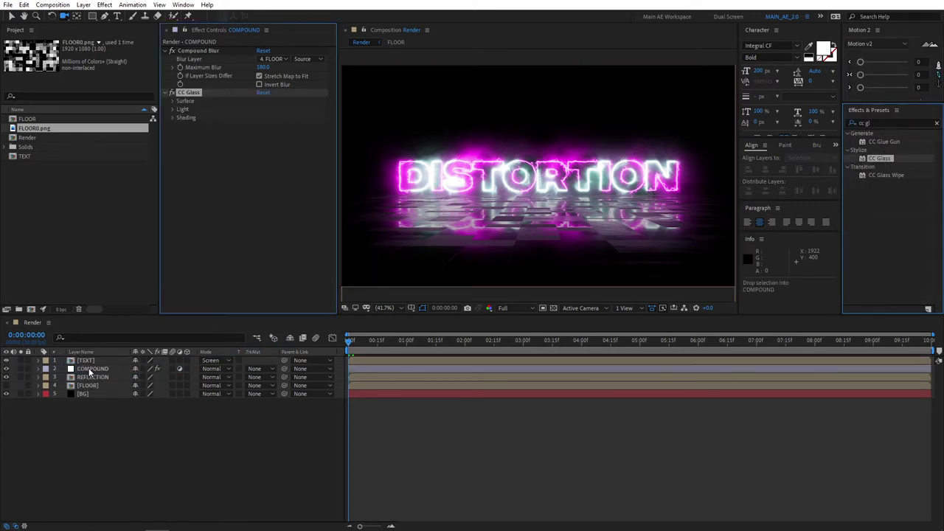
{"action": "left_click", "coordinate": [173, 102]}
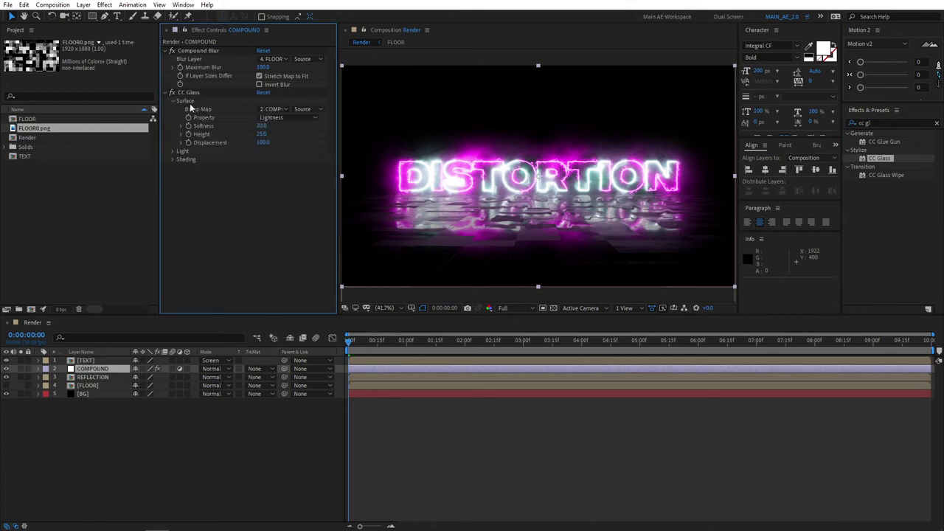
{"action": "left_click", "coordinate": [275, 110]}
{"action": "left_click", "coordinate": [286, 166]}
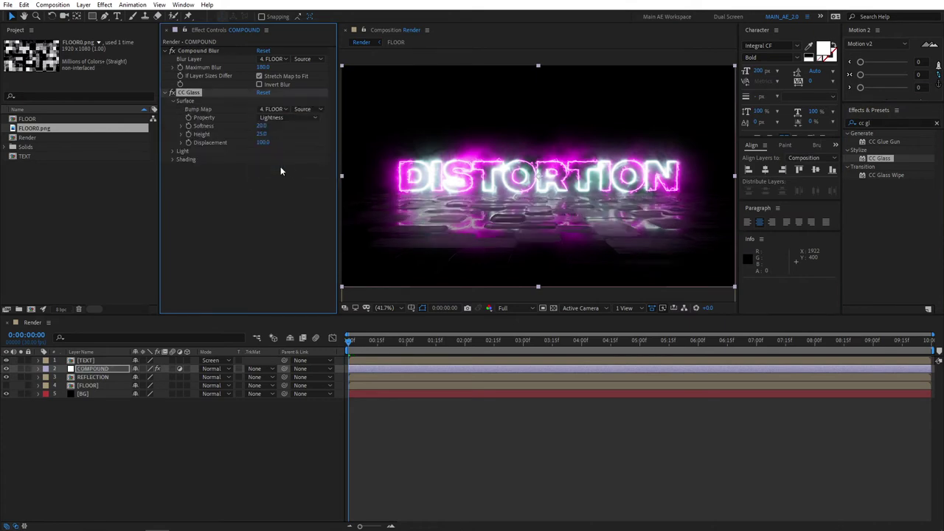
Step: Set CC Glass Softness to 0, Height to 10 and lower Displacement to 20
{"action": "left_click", "coordinate": [261, 126]}
{"action": "type", "text": "0"}
{"action": "key", "text": "Return"}
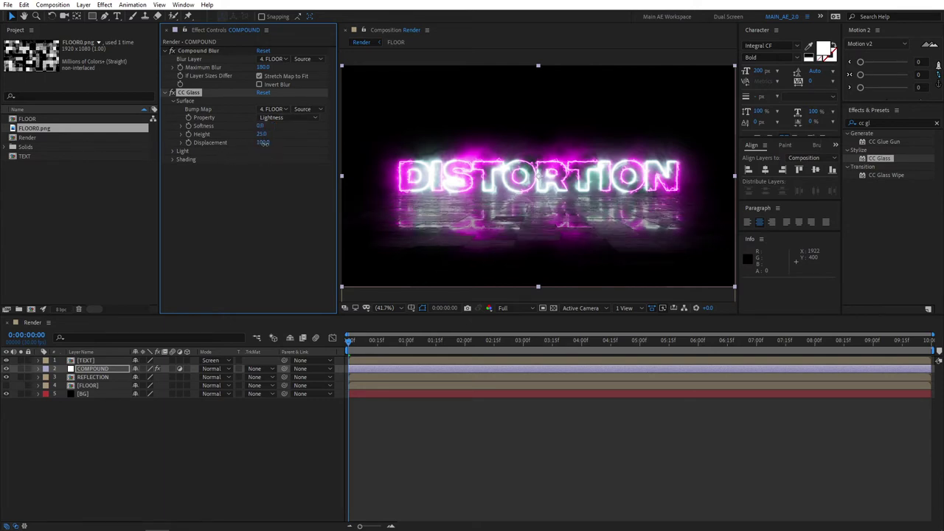
{"action": "left_click", "coordinate": [264, 143]}
{"action": "left_click", "coordinate": [261, 188]}
{"action": "left_click", "coordinate": [264, 135]}
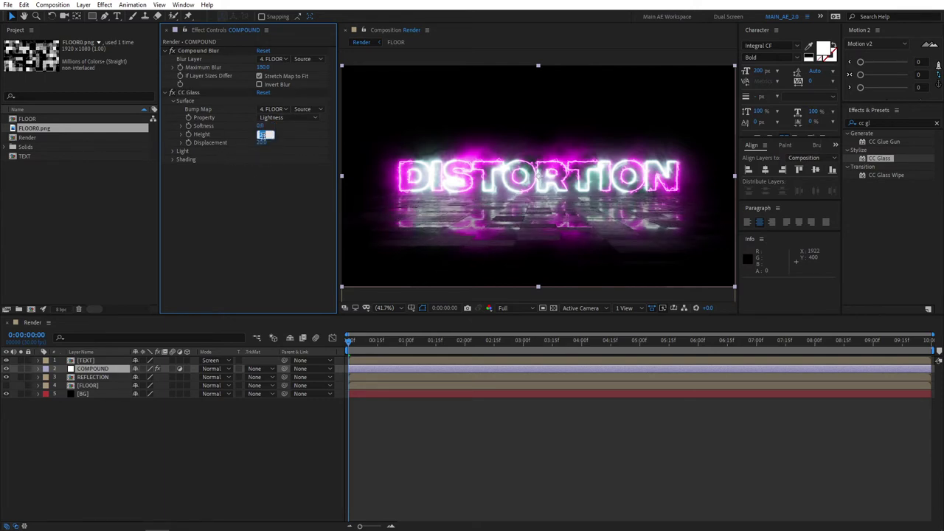
{"action": "type", "text": "10"}
{"action": "key", "text": "Return"}
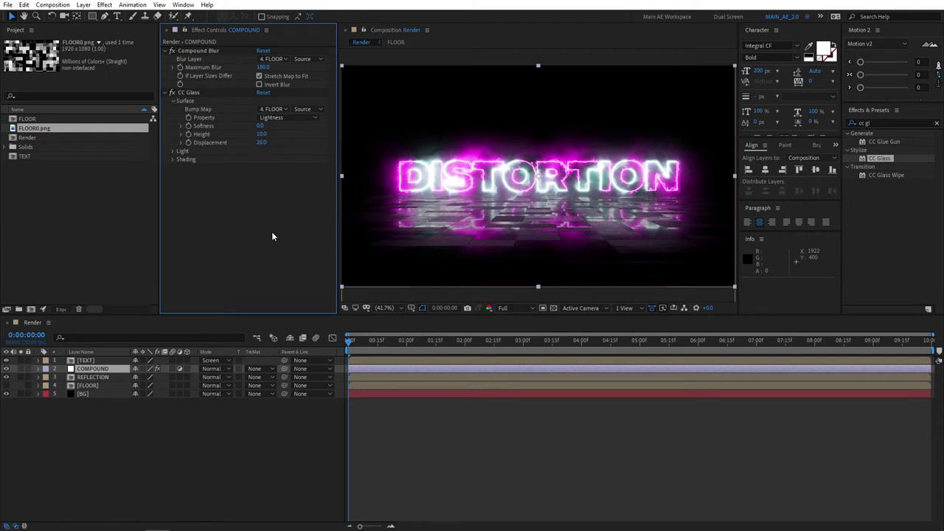
Step: Set Light Intensity to 200, then shading Specular to 0 and Roughness to 0.001
{"action": "left_click", "coordinate": [173, 151]}
{"action": "left_click", "coordinate": [267, 169]}
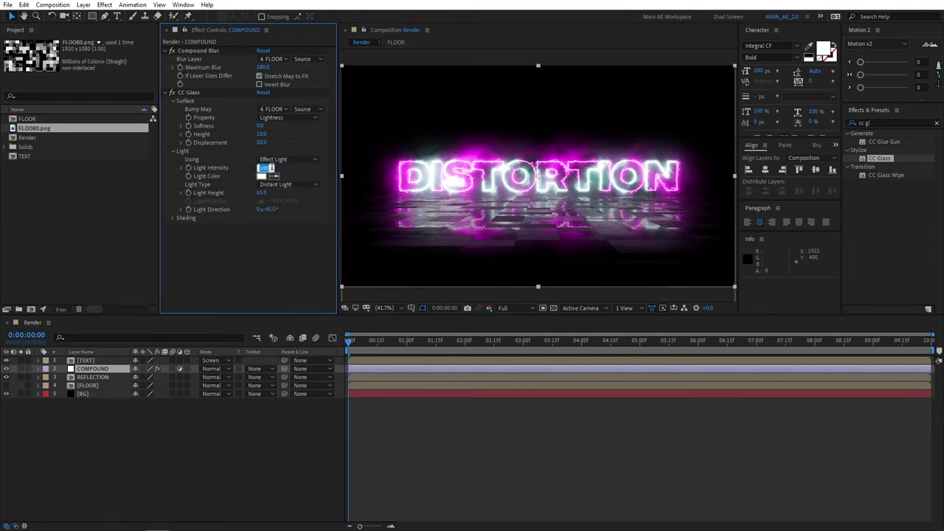
{"action": "type", "text": "200"}
{"action": "key", "text": "Return"}
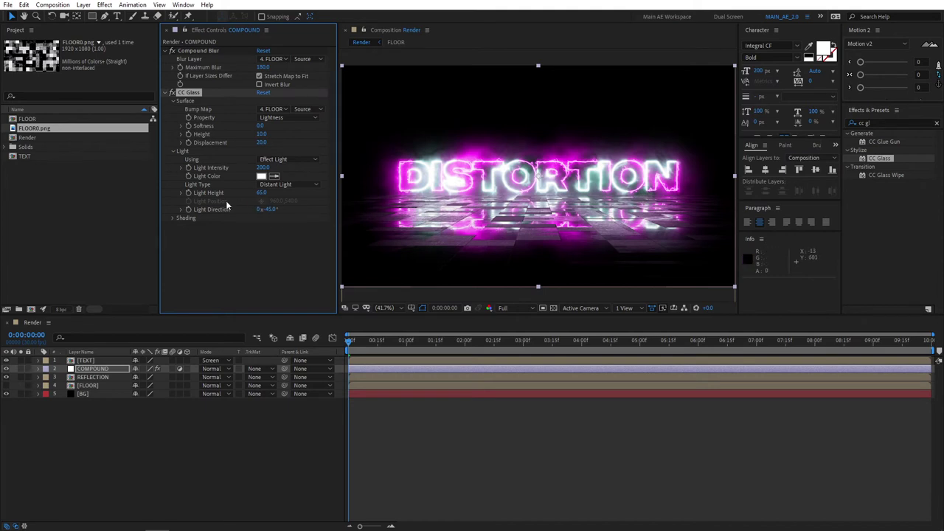
{"action": "left_click", "coordinate": [174, 219]}
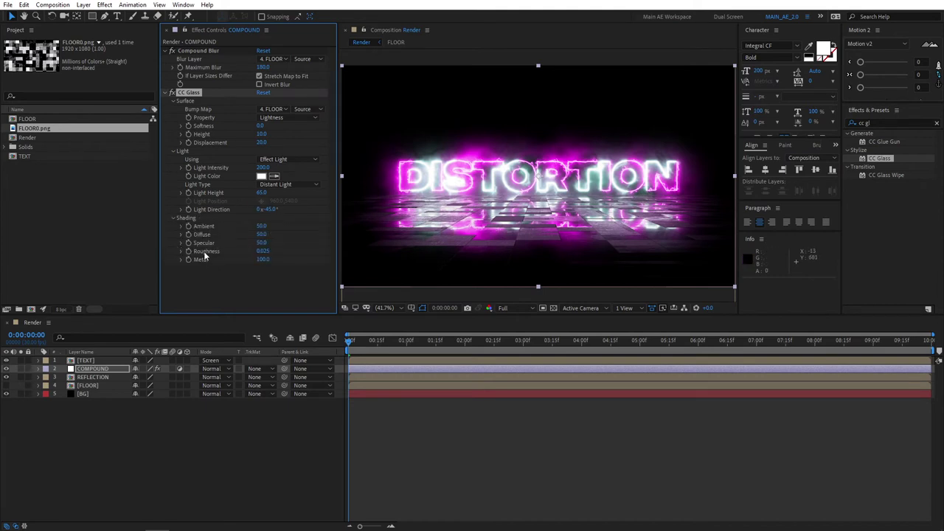
{"action": "left_click_drag", "start_coordinate": [262, 244], "coordinate": [183, 251]}
{"action": "left_click_drag", "start_coordinate": [262, 252], "coordinate": [84, 258]}
Step: Apply Fast Box Blur from Effects & Presets to the REFLECTION layer
{"action": "left_click", "coordinate": [94, 377]}
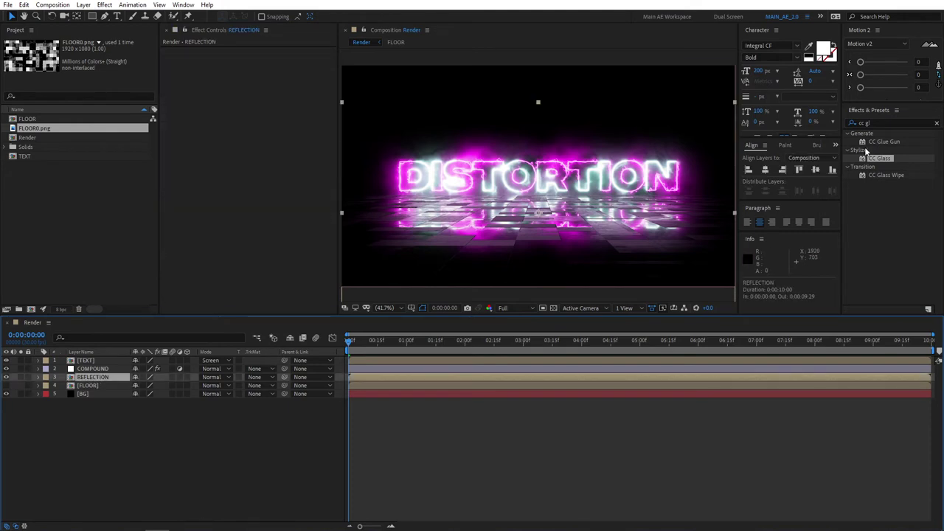
{"action": "left_click", "coordinate": [881, 119]}
{"action": "type", "text": "fast"}
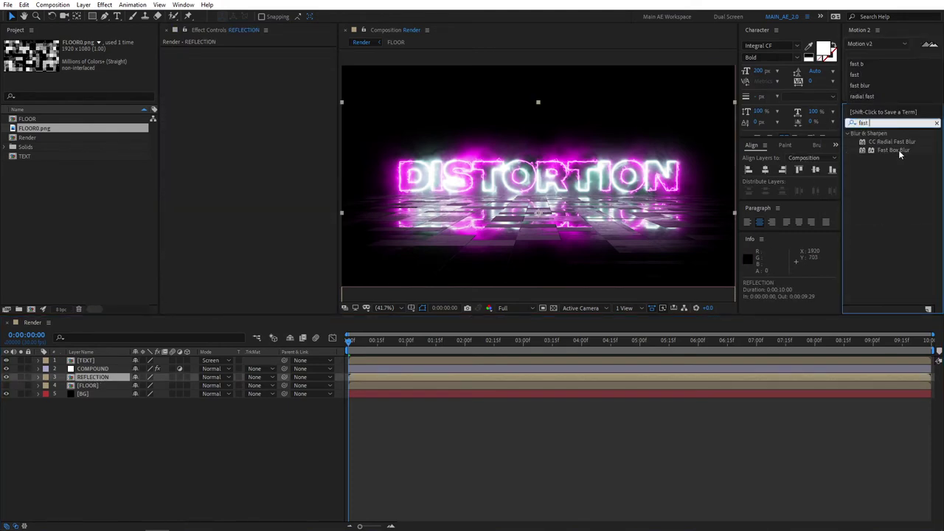
{"action": "left_click_drag", "start_coordinate": [899, 150], "coordinate": [85, 380]}
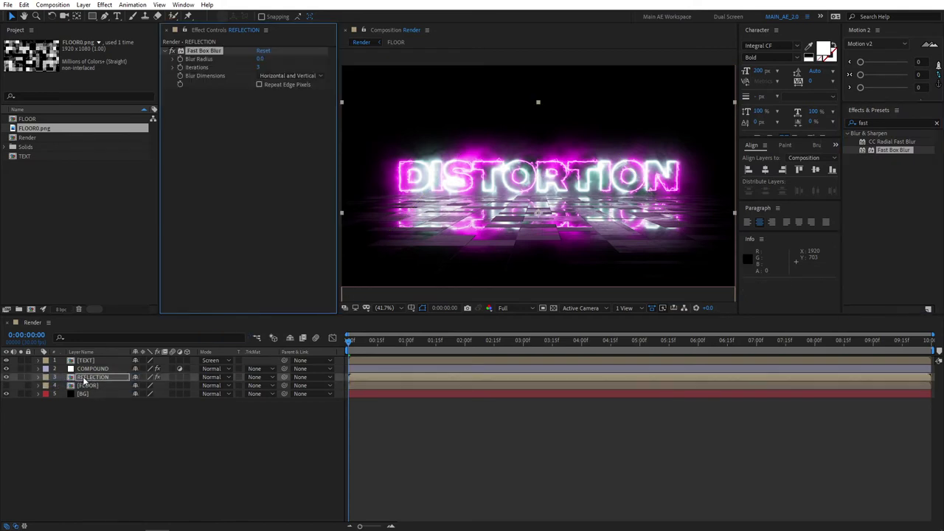
Step: Set the Fast Box Blur to 1 iteration and a Blur Radius of 60
{"action": "left_click", "coordinate": [260, 59]}
{"action": "type", "text": "10"}
{"action": "key", "text": "Return"}
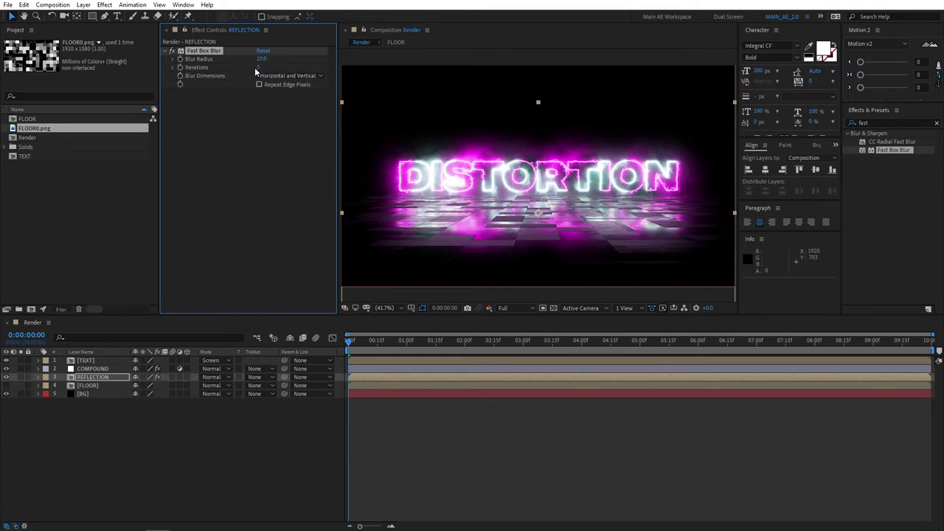
{"action": "left_click", "coordinate": [256, 67]}
{"action": "type", "text": "1"}
{"action": "key", "text": "Return"}
{"action": "left_click", "coordinate": [304, 207]}
{"action": "left_click", "coordinate": [263, 59]}
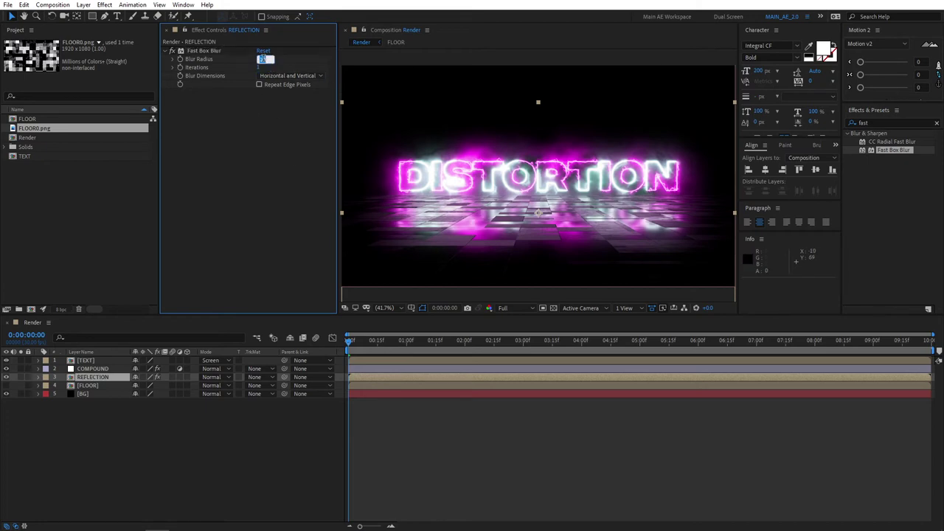
{"action": "type", "text": "60"}
{"action": "key", "text": "Return"}
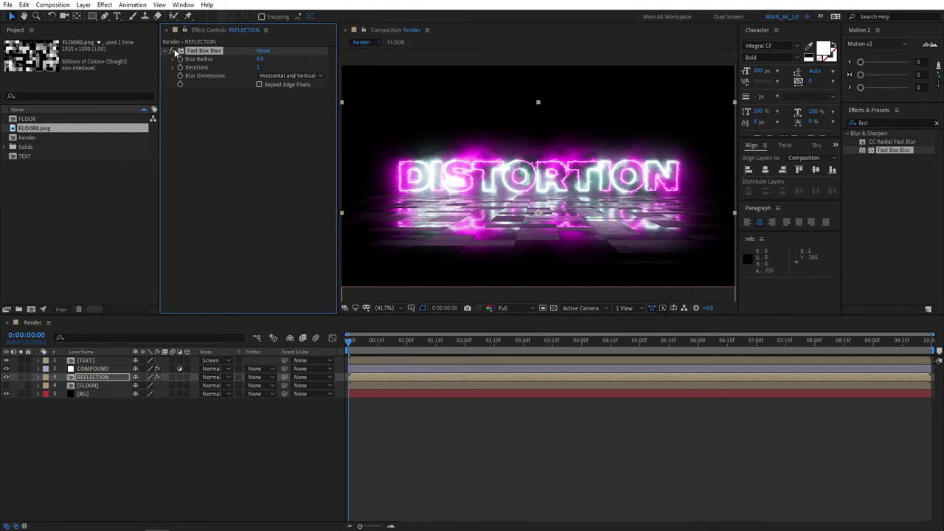
Step: Select all five layers and pre-compose them into a new composition named ALL
{"action": "left_click", "coordinate": [228, 411]}
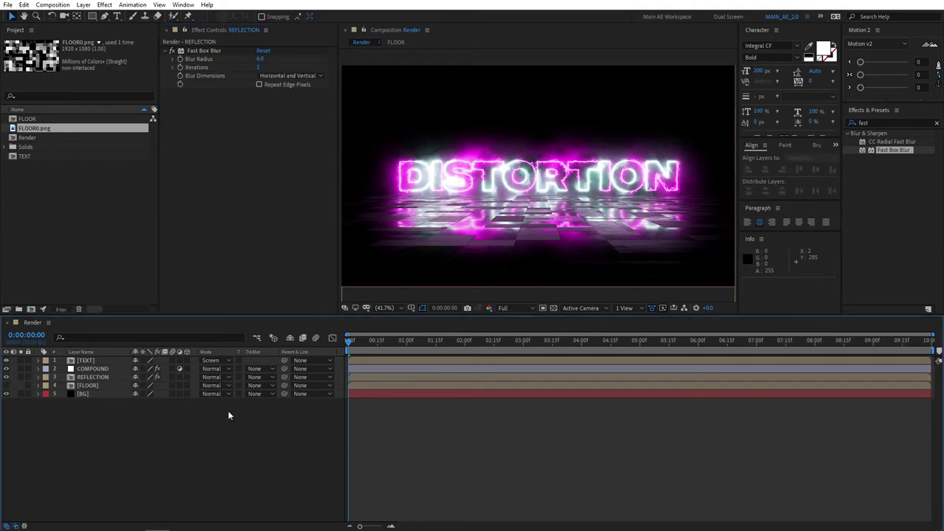
{"action": "left_click", "coordinate": [457, 341]}
{"action": "left_click_drag", "start_coordinate": [454, 343], "coordinate": [207, 422]}
{"action": "left_click", "coordinate": [87, 361]}
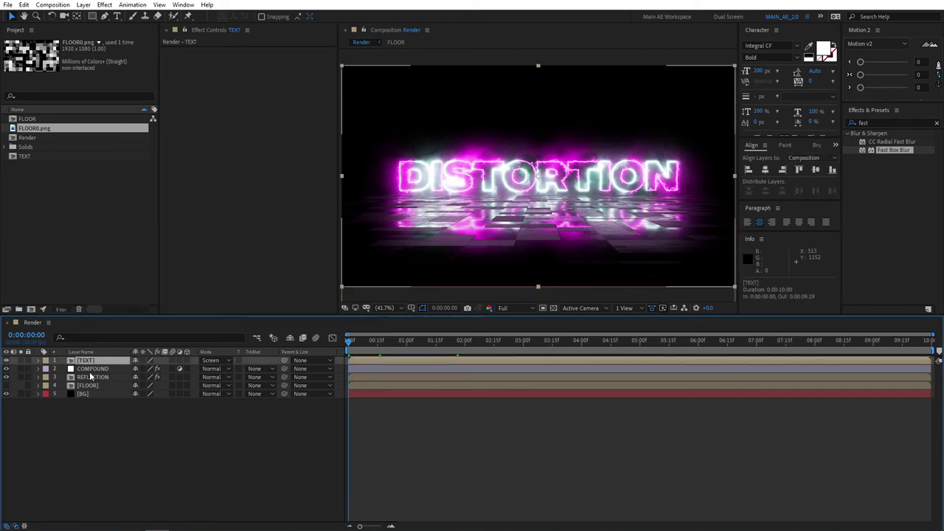
{"action": "left_click", "coordinate": [129, 395], "text": "shift"}
{"action": "right_click", "coordinate": [90, 388]}
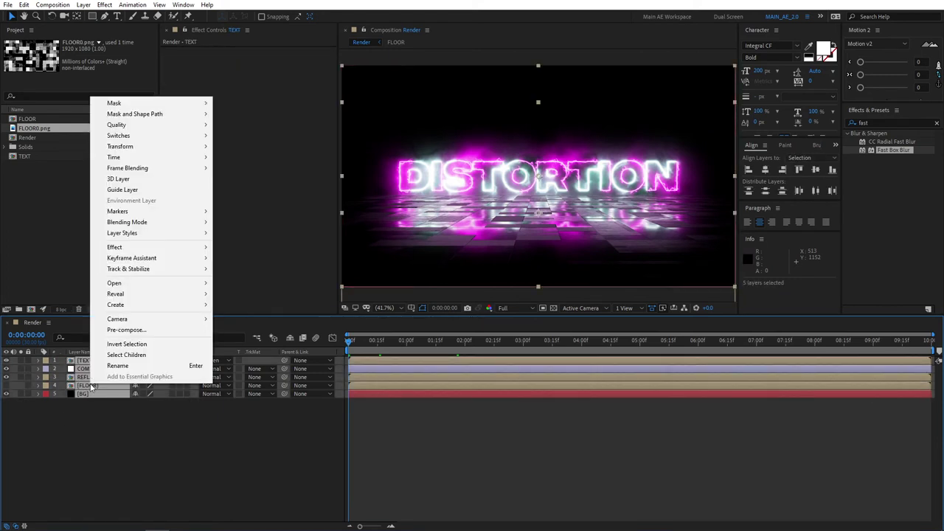
{"action": "left_click", "coordinate": [122, 328]}
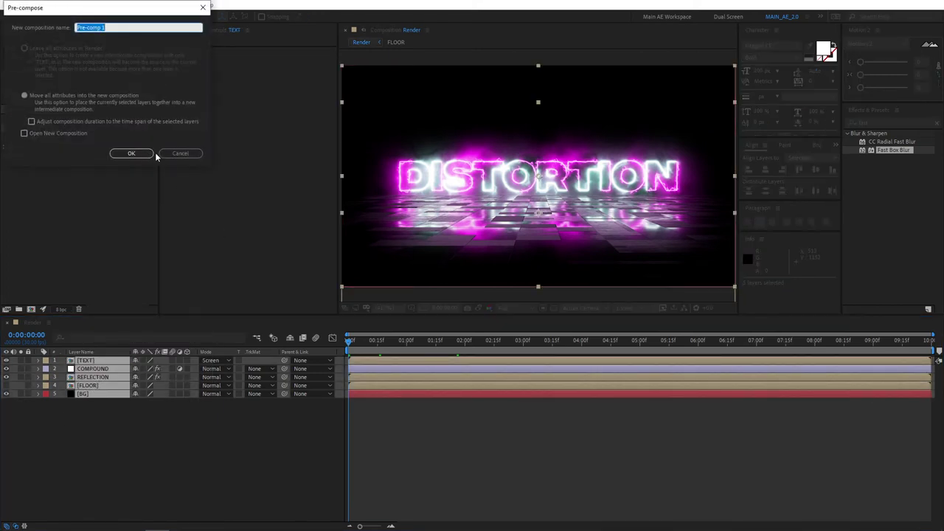
{"action": "type", "text": "ALL"}
{"action": "left_click", "coordinate": [131, 153]}
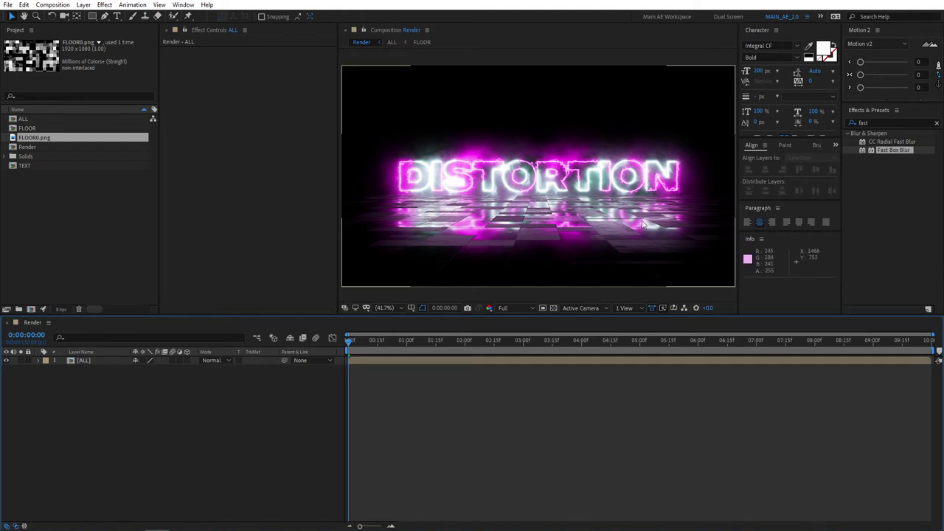
Step: Add a new adjustment layer named GLOW
{"action": "key", "text": "ctrl+alt+y"}
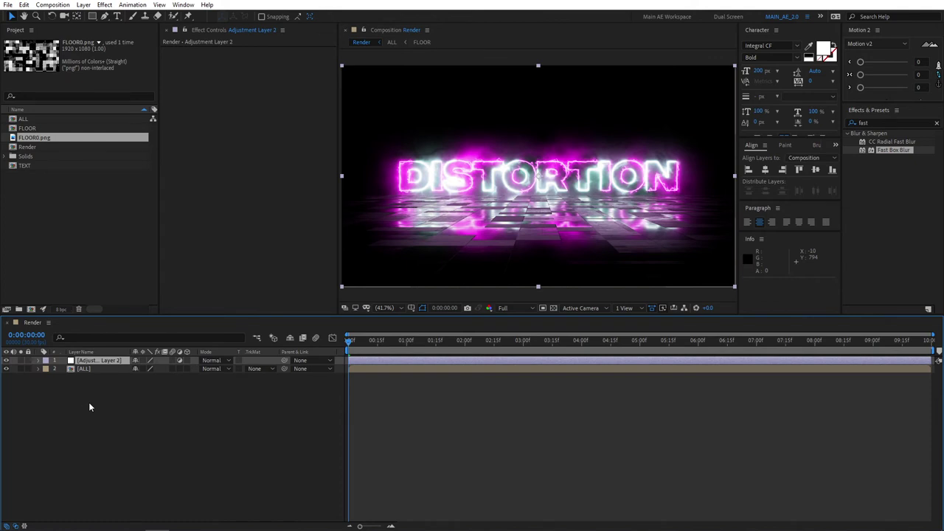
{"action": "key", "text": "Return"}
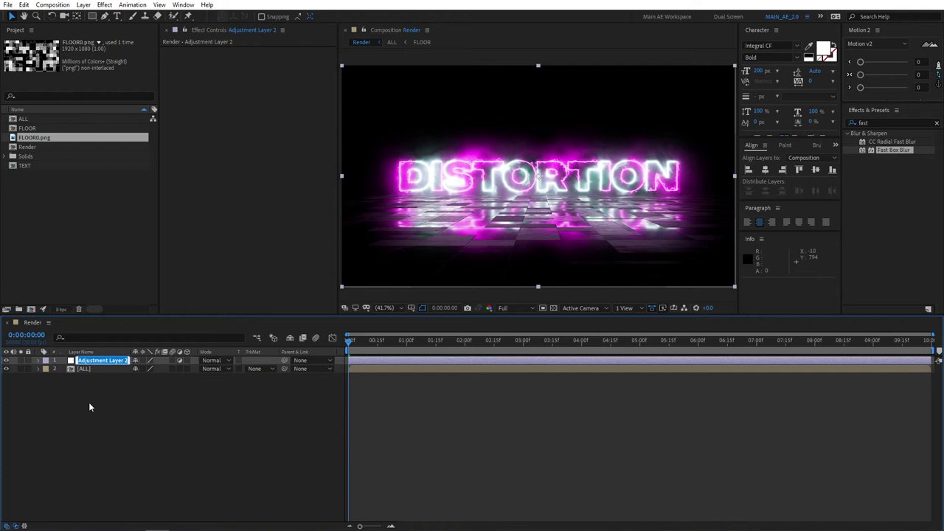
{"action": "type", "text": "GLOW"}
{"action": "key", "text": "Return"}
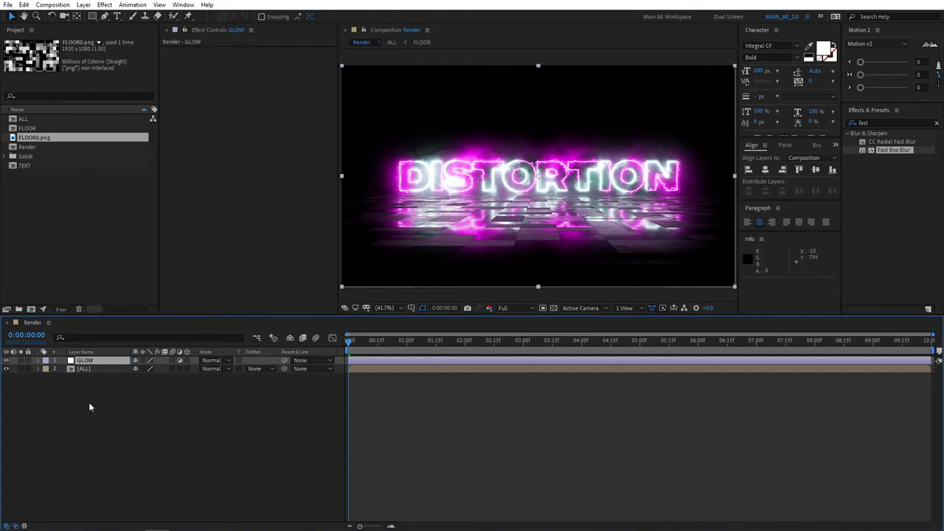
Step: Apply Directional Blur to GLOW with Blur Length 400 and Direction 90°
{"action": "left_click", "coordinate": [884, 122]}
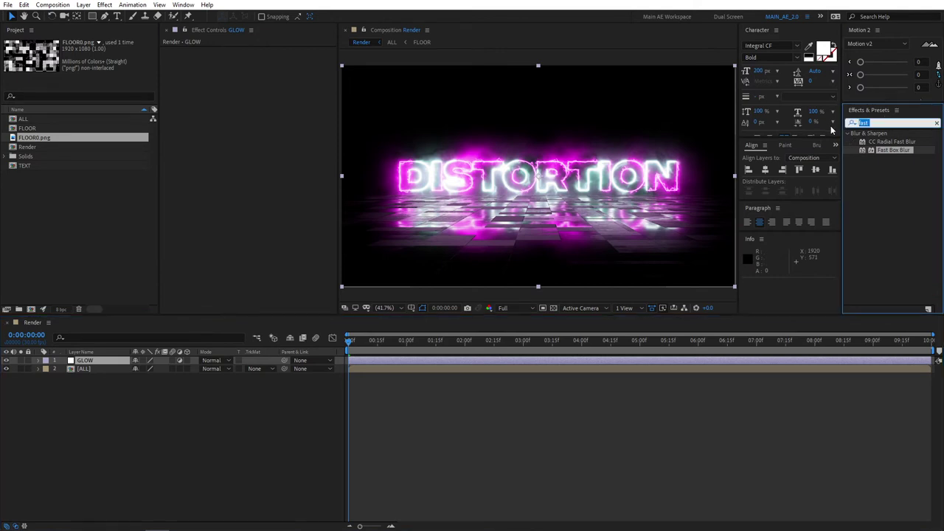
{"action": "type", "text": "dire"}
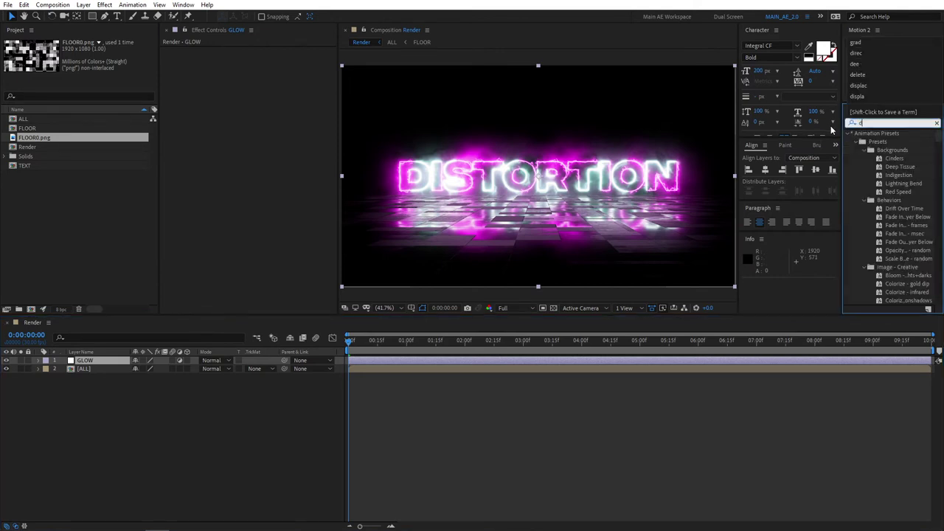
{"action": "type", "text": "c"}
{"action": "left_click_drag", "start_coordinate": [896, 142], "coordinate": [100, 363]}
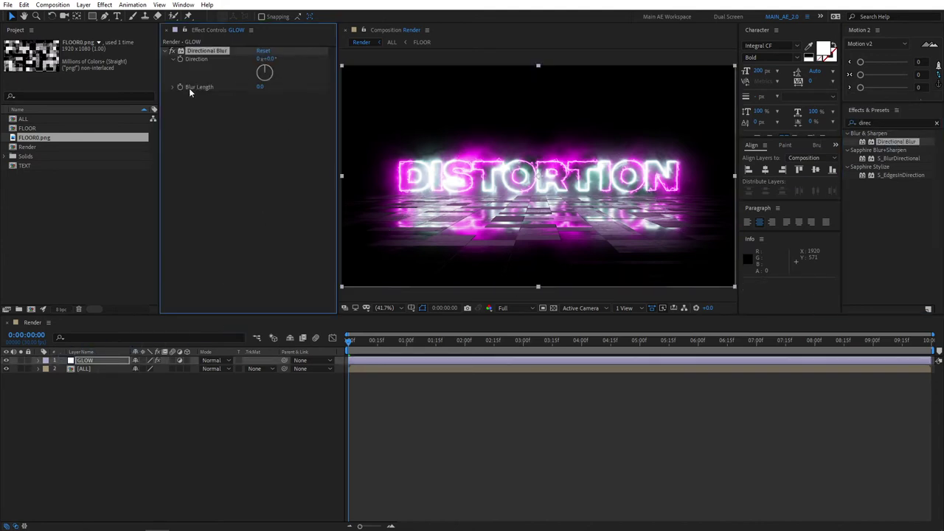
{"action": "left_click", "coordinate": [259, 87]}
{"action": "type", "text": "300"}
{"action": "key", "text": "Return"}
{"action": "left_click", "coordinate": [260, 87]}
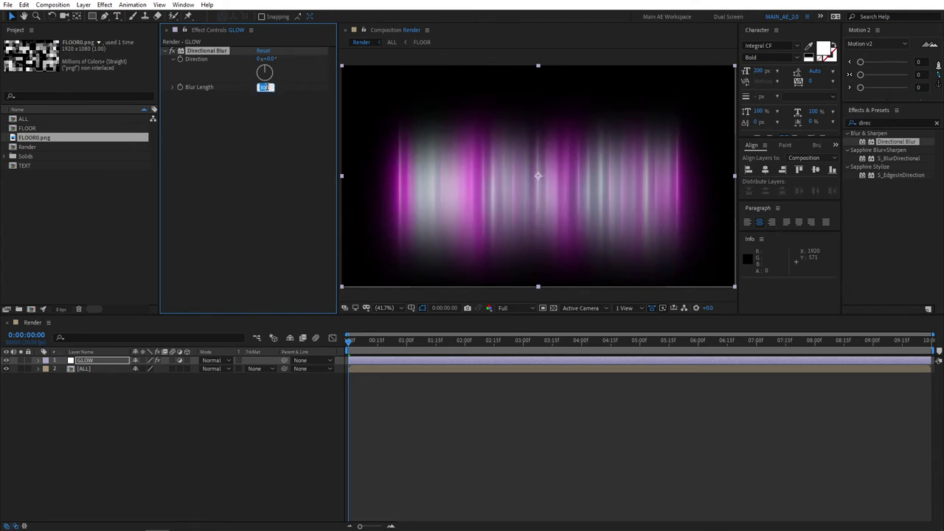
{"action": "type", "text": "400"}
{"action": "key", "text": "Return"}
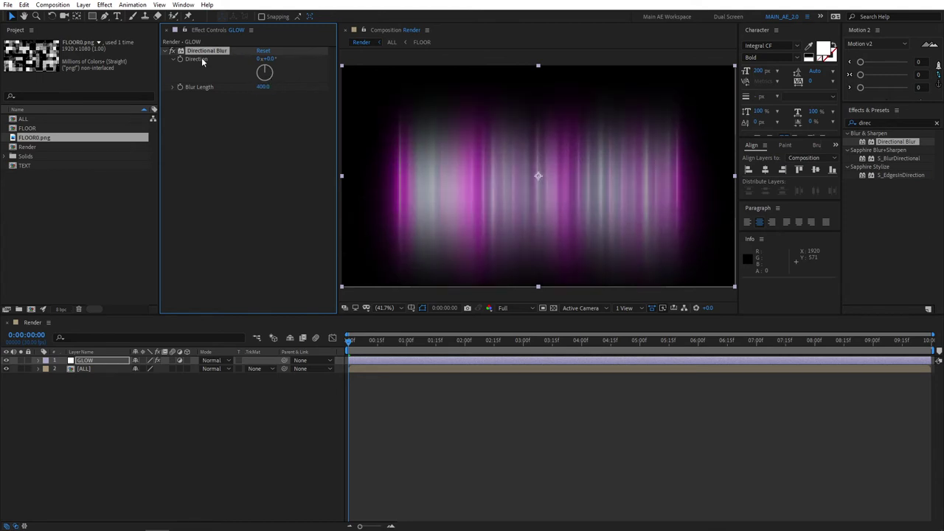
{"action": "left_click_drag", "start_coordinate": [264, 72], "coordinate": [287, 74]}
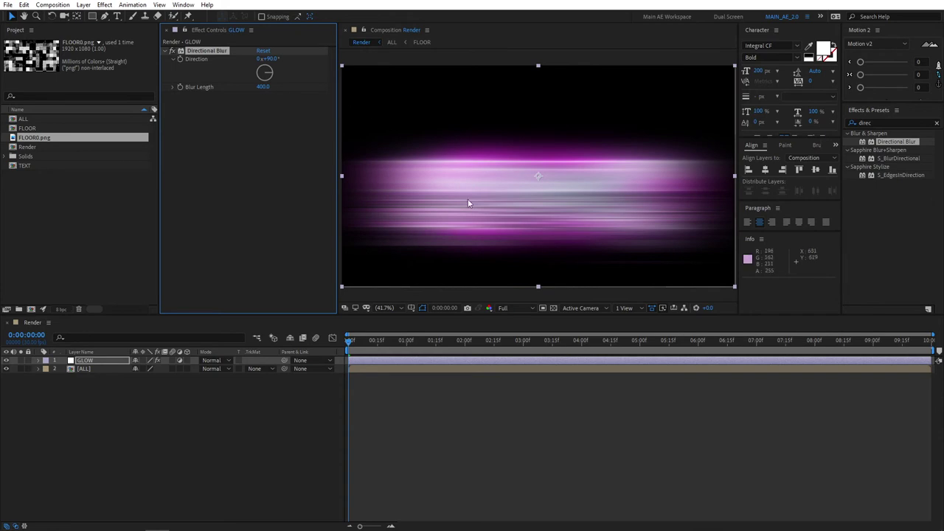
Step: Set GLOW's blend mode to Lighten and its Opacity to 50%
{"action": "left_click", "coordinate": [234, 433]}
{"action": "left_click", "coordinate": [212, 361]}
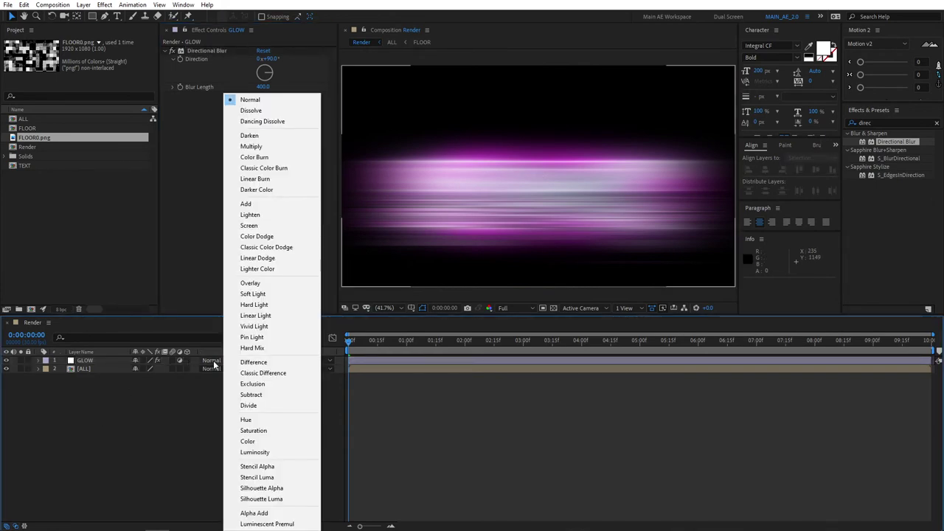
{"action": "left_click", "coordinate": [259, 217]}
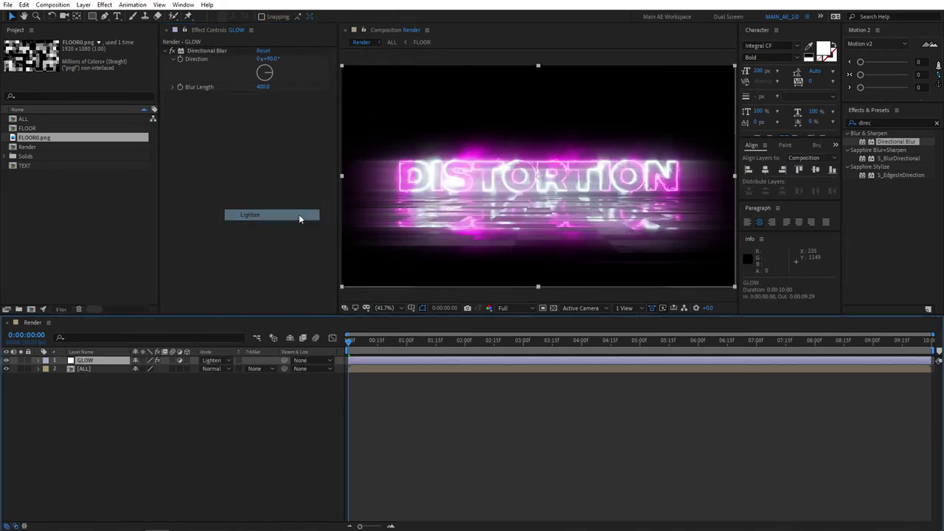
{"action": "left_click", "coordinate": [87, 363]}
{"action": "key", "text": "t"}
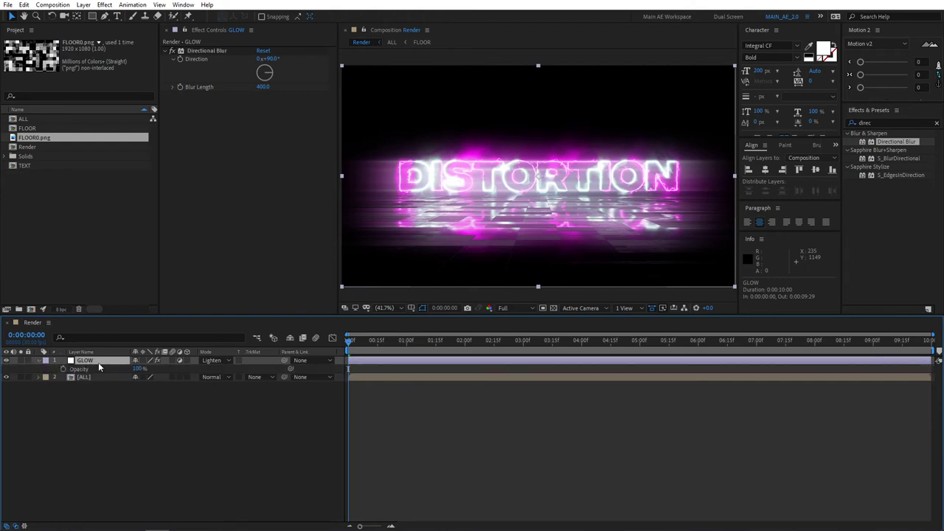
{"action": "left_click", "coordinate": [138, 369]}
{"action": "type", "text": "50"}
{"action": "key", "text": "Return"}
{"action": "left_click", "coordinate": [4, 360]}
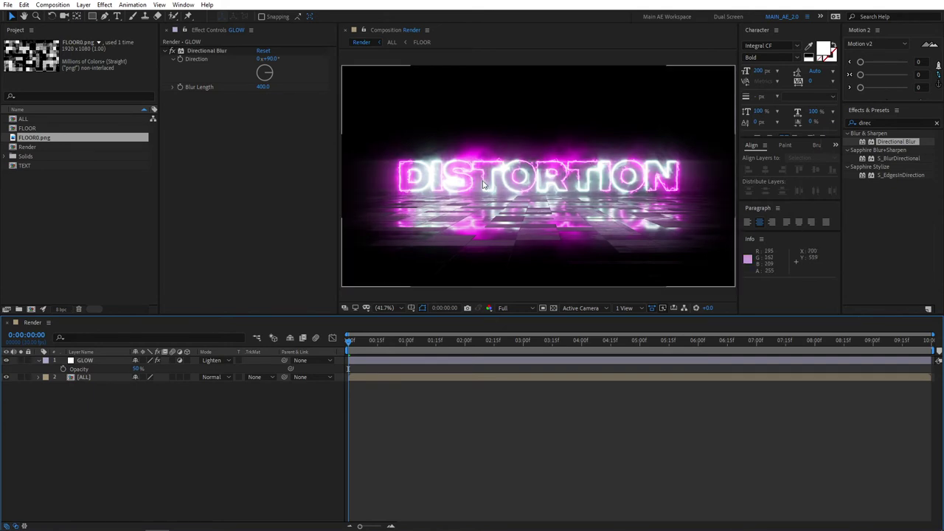
{"action": "left_click", "coordinate": [40, 361]}
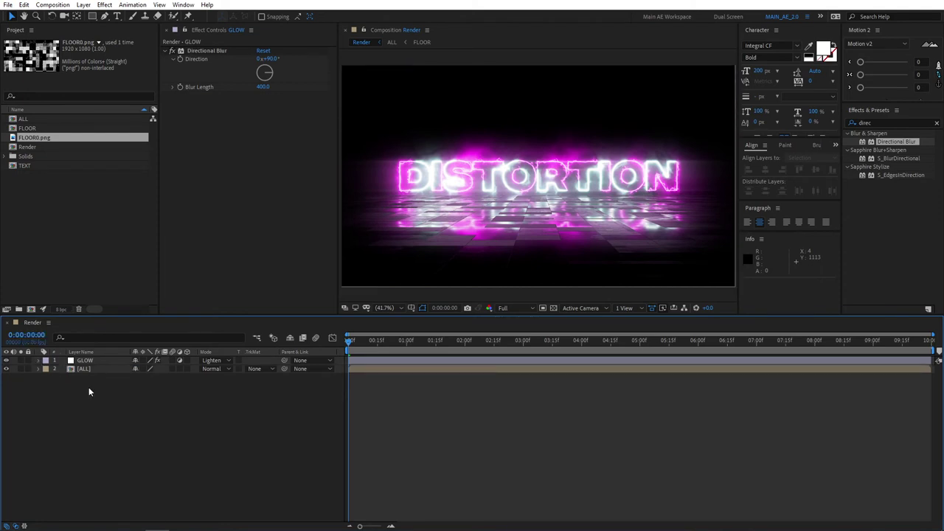
Step: Add a new adjustment layer named NOISE
{"action": "key", "text": "ctrl+alt+y"}
{"action": "key", "text": "Return"}
{"action": "type", "text": "NOISE"}
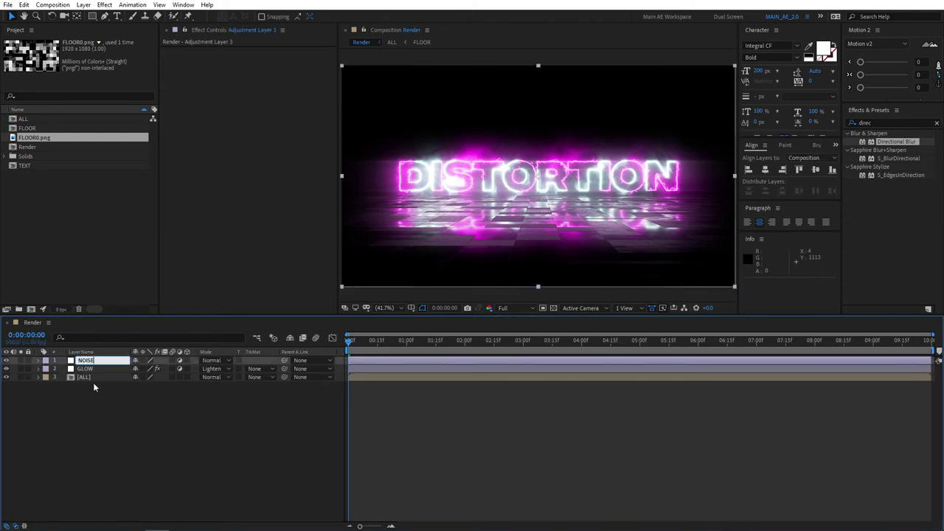
{"action": "key", "text": "Return"}
{"action": "key", "text": "ctrl+space"}
{"action": "key", "text": "Escape"}
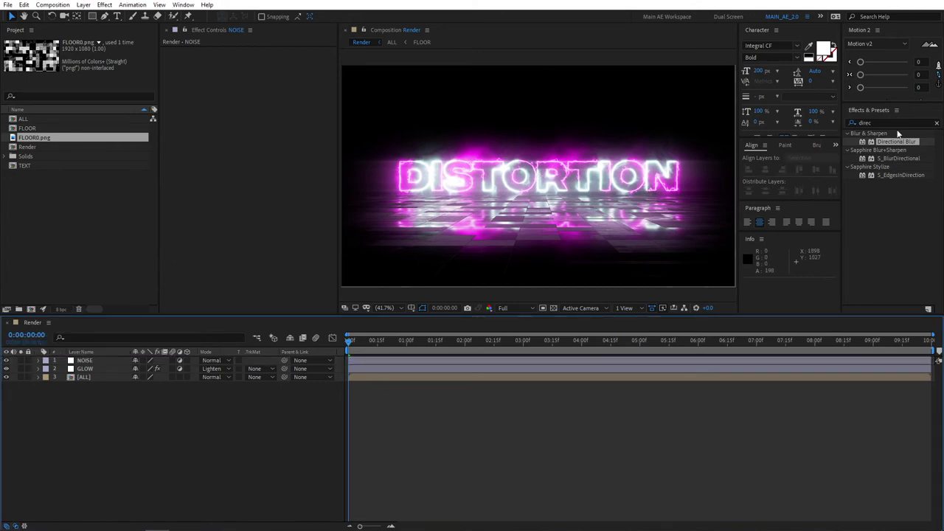
Step: Apply Noise at 12% with Use Color Noise off, then open the timeline's add-layer menu
{"action": "left_click", "coordinate": [896, 122]}
{"action": "type", "text": "noise"}
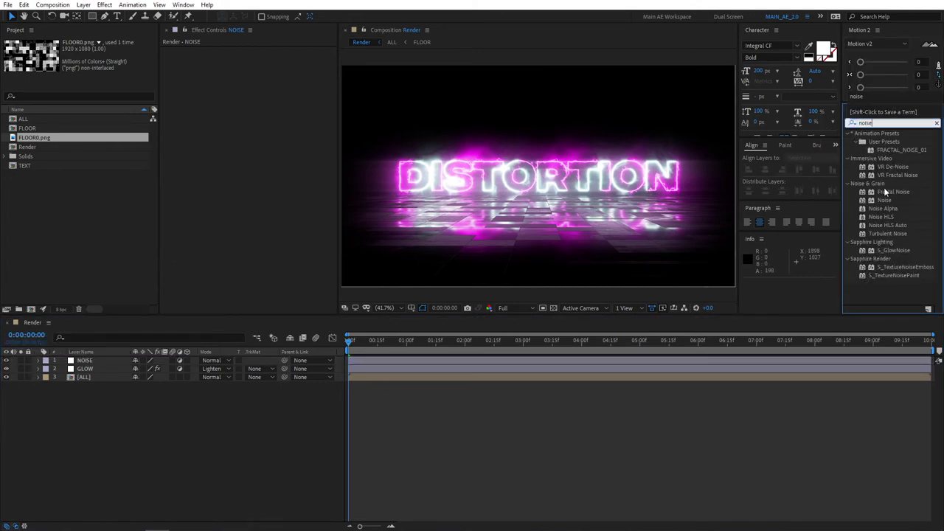
{"action": "left_click_drag", "start_coordinate": [883, 200], "coordinate": [96, 362]}
{"action": "left_click_drag", "start_coordinate": [263, 59], "coordinate": [234, 132]}
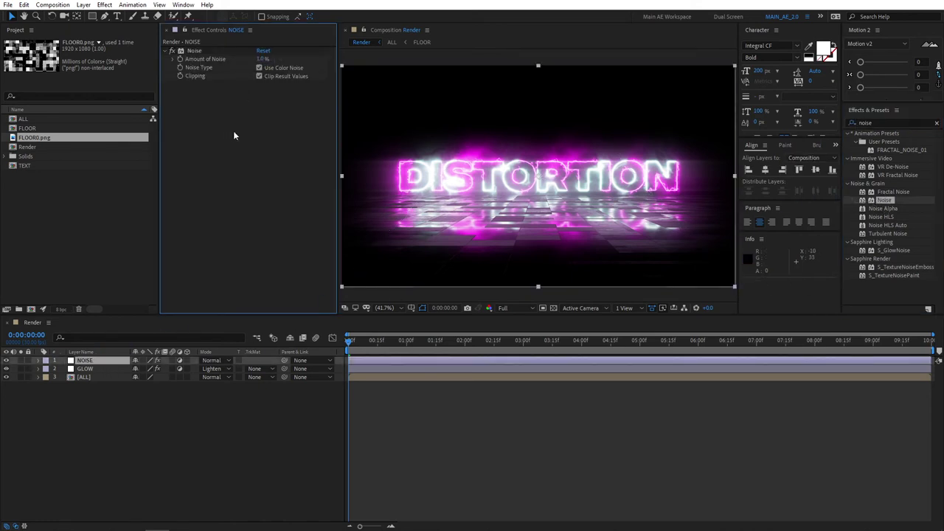
{"action": "left_click", "coordinate": [259, 67]}
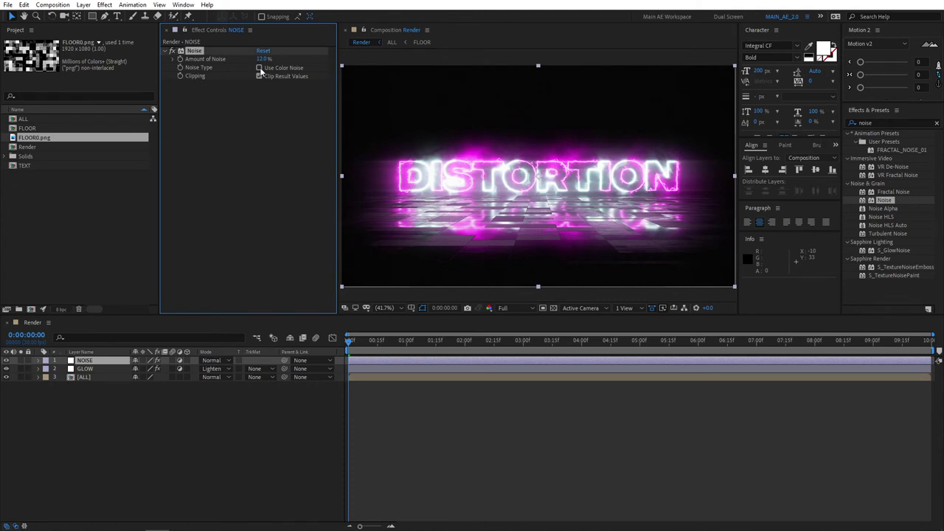
{"action": "scroll", "coordinate": [528, 175], "scroll_direction": "up", "scroll_amount": 2}
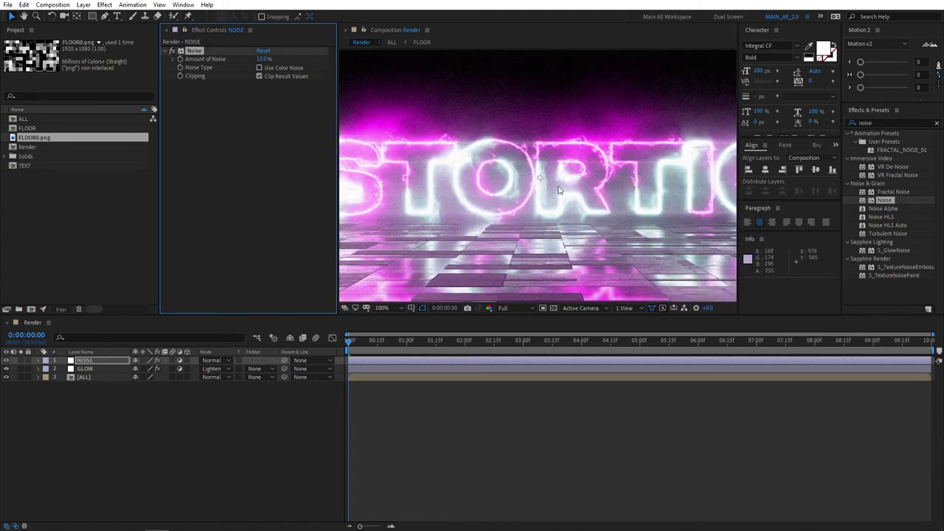
{"action": "key", "text": "shift+/"}
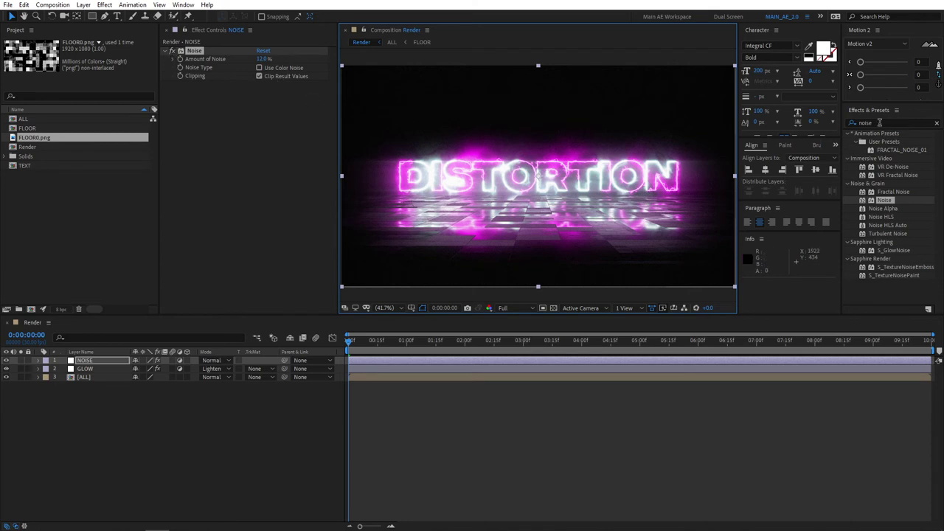
{"action": "left_click", "coordinate": [67, 389]}
{"action": "right_click", "coordinate": [120, 408]}
Step: Add a new adjustment layer from the menu and name it CURVES
{"action": "mouse_move", "coordinate": [155, 415]}
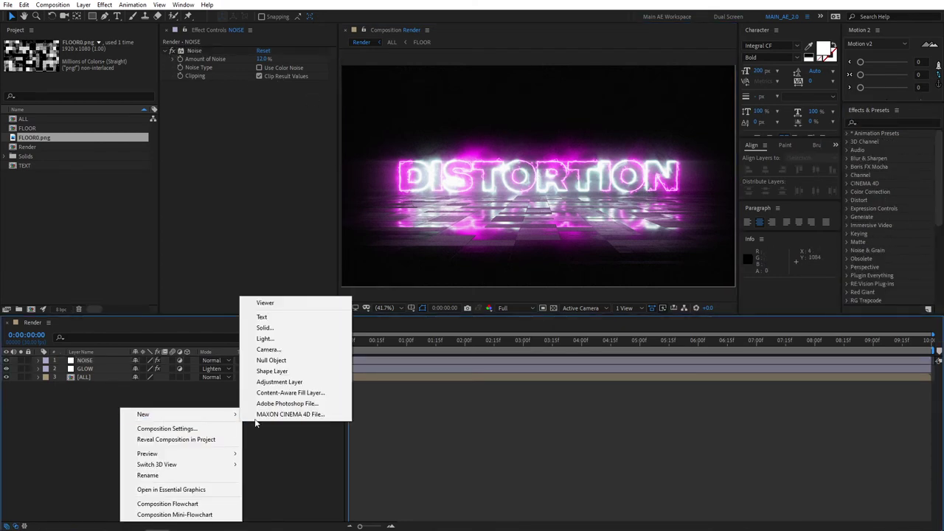
{"action": "left_click", "coordinate": [285, 383]}
{"action": "key", "text": "Return"}
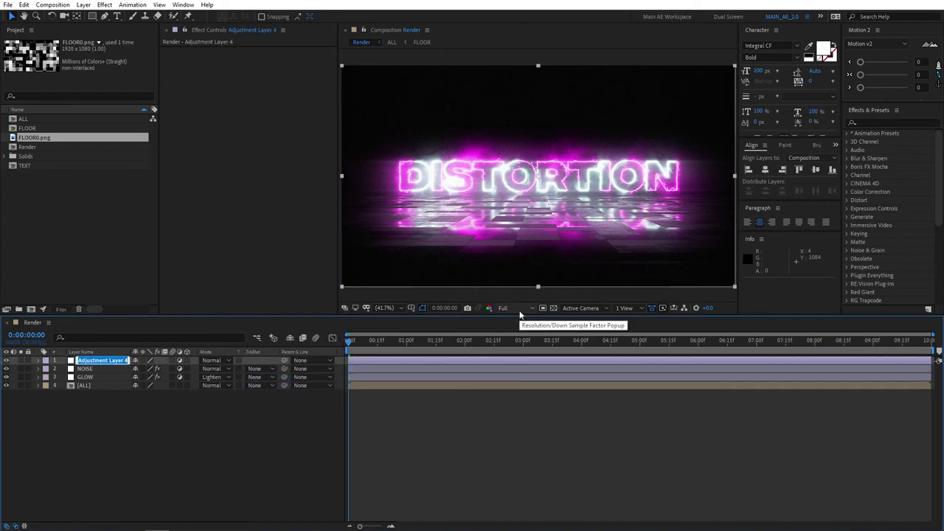
{"action": "type", "text": "URVES"}
{"action": "key", "text": "Return"}
Step: Apply Curves with a gentle S-curve for contrast, then add another adjustment layer
{"action": "left_click", "coordinate": [859, 125]}
{"action": "type", "text": "cu"}
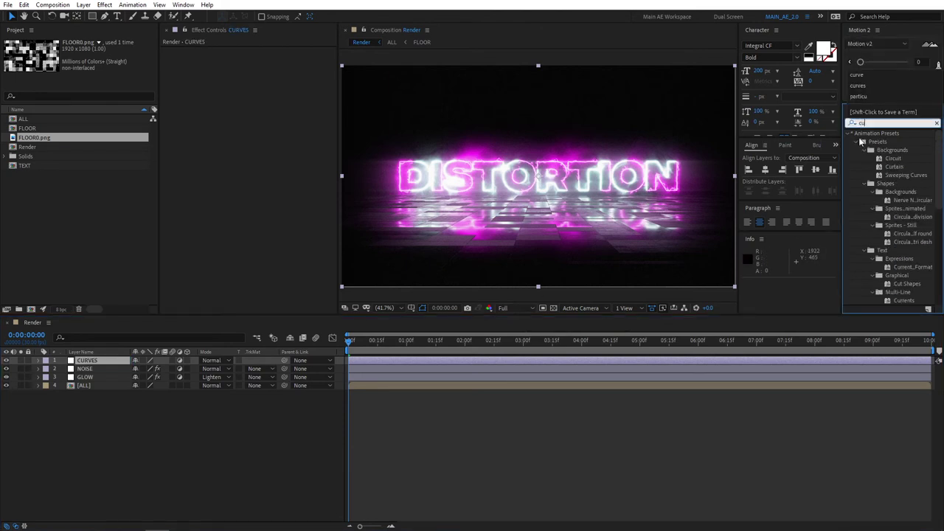
{"action": "type", "text": "rve"}
{"action": "left_click_drag", "start_coordinate": [894, 176], "coordinate": [91, 366]}
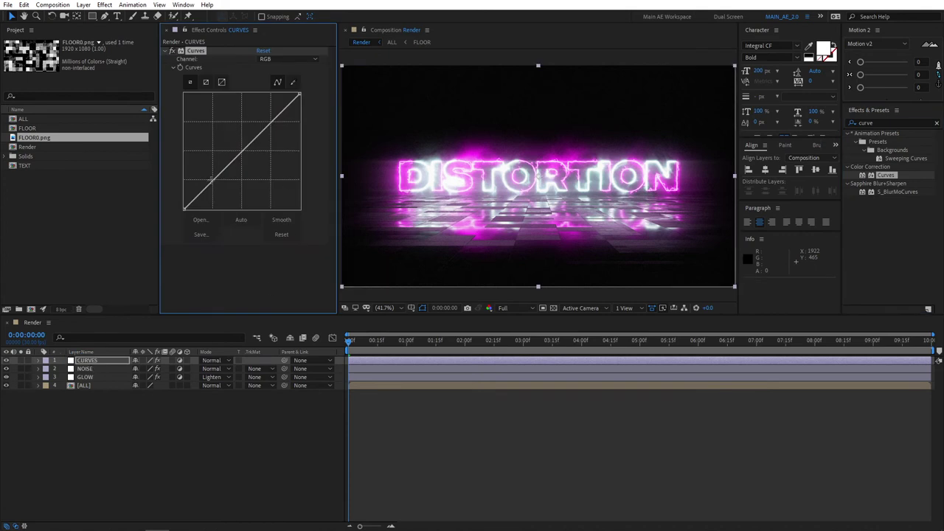
{"action": "left_click_drag", "start_coordinate": [214, 184], "coordinate": [212, 189]}
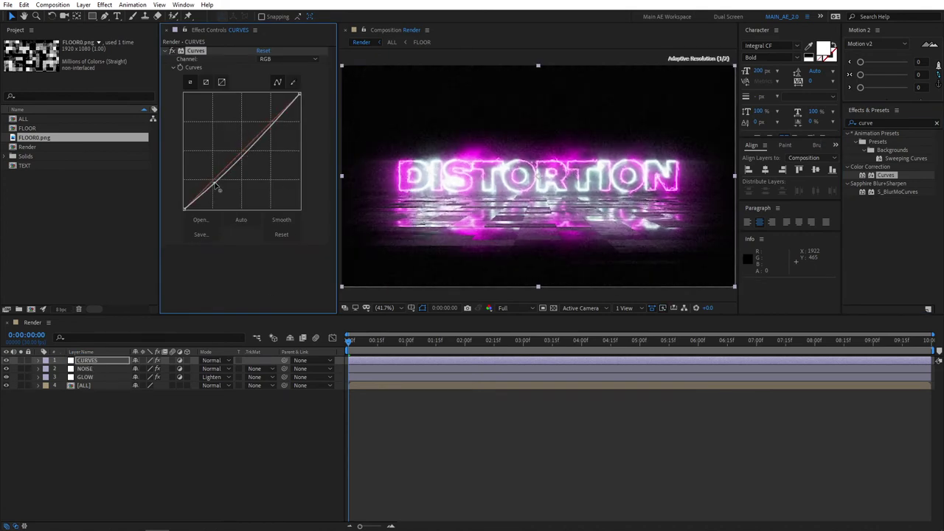
{"action": "left_click_drag", "start_coordinate": [273, 127], "coordinate": [268, 118]}
{"action": "left_click", "coordinate": [171, 51]}
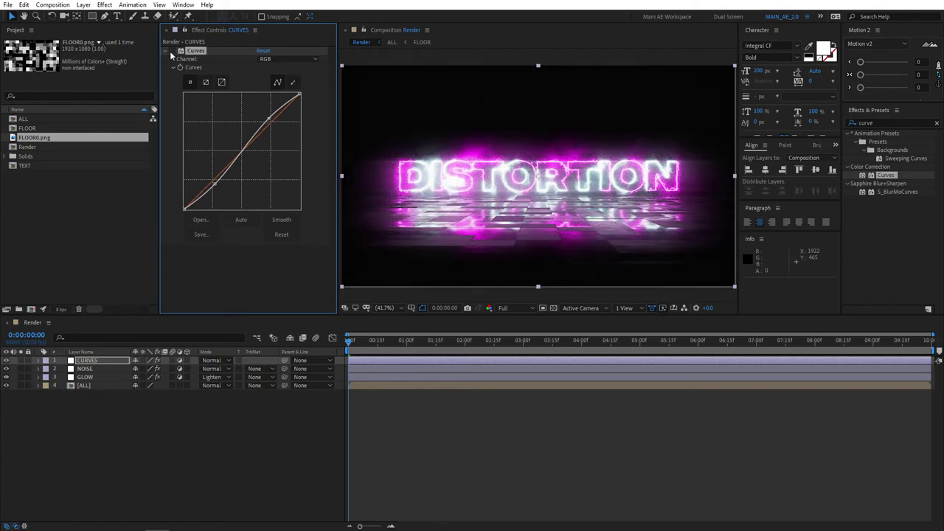
{"action": "left_click", "coordinate": [170, 51]}
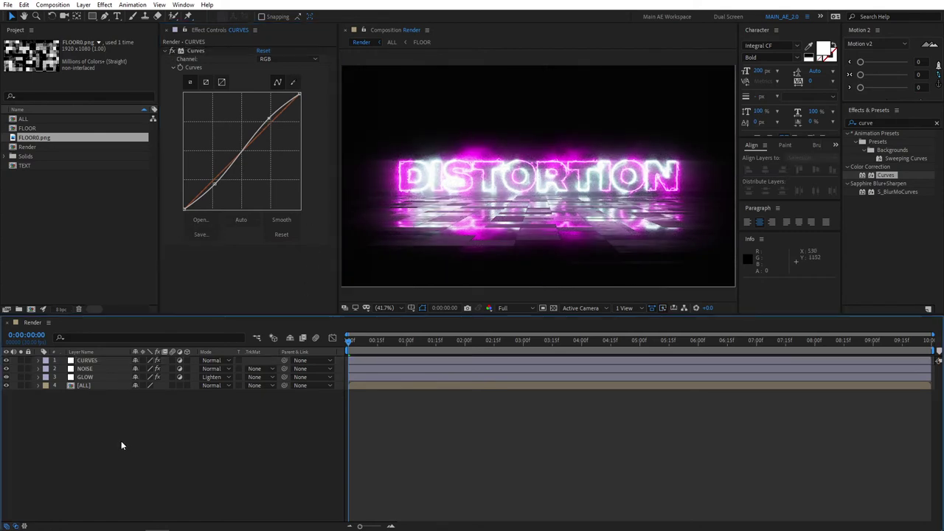
{"action": "key", "text": "ctrl+alt+y"}
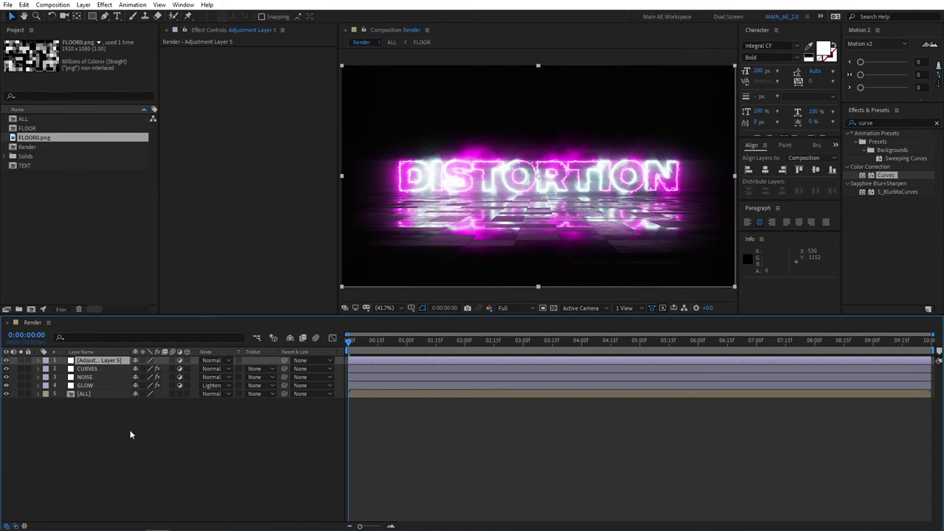
Step: Rename the new adjustment layer GRADIENT and apply Gradient Ramp to it
{"action": "key", "text": "Return"}
{"action": "type", "text": "GRADIENT"}
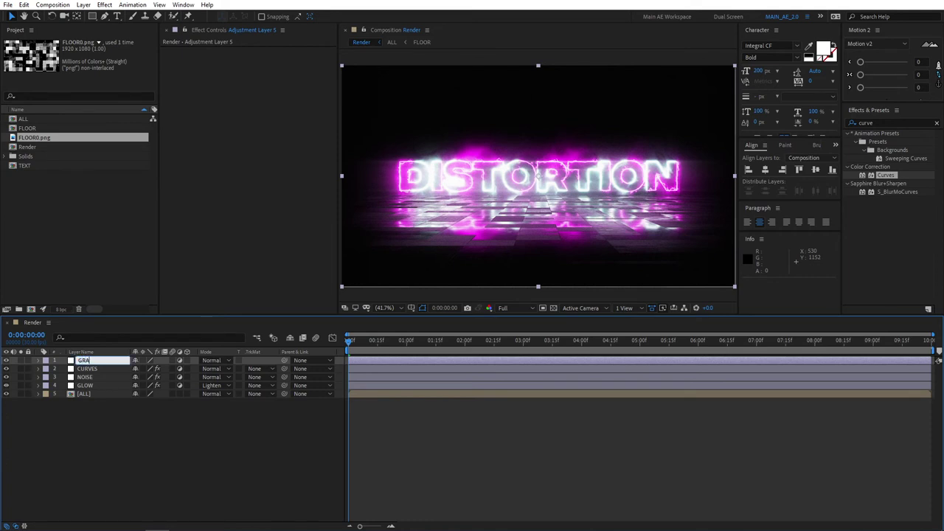
{"action": "key", "text": "Return"}
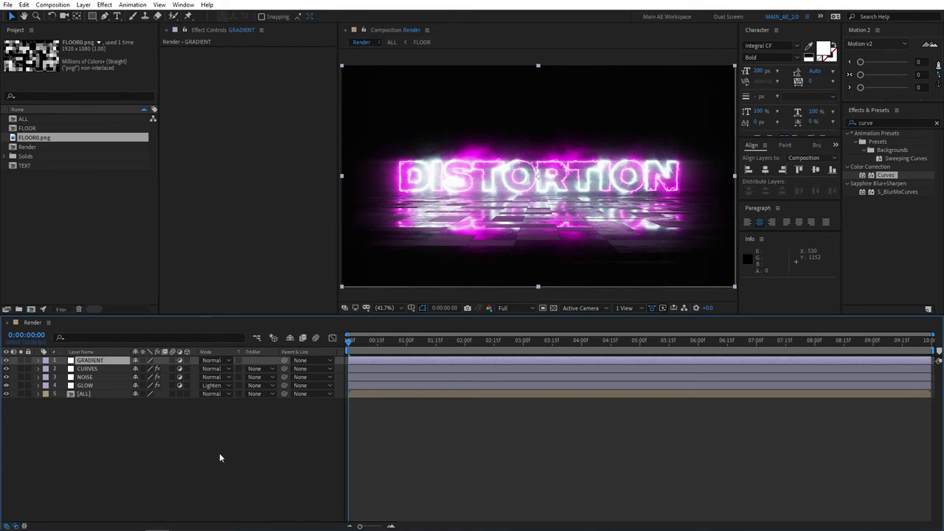
{"action": "left_click", "coordinate": [867, 120]}
{"action": "type", "text": "grad"}
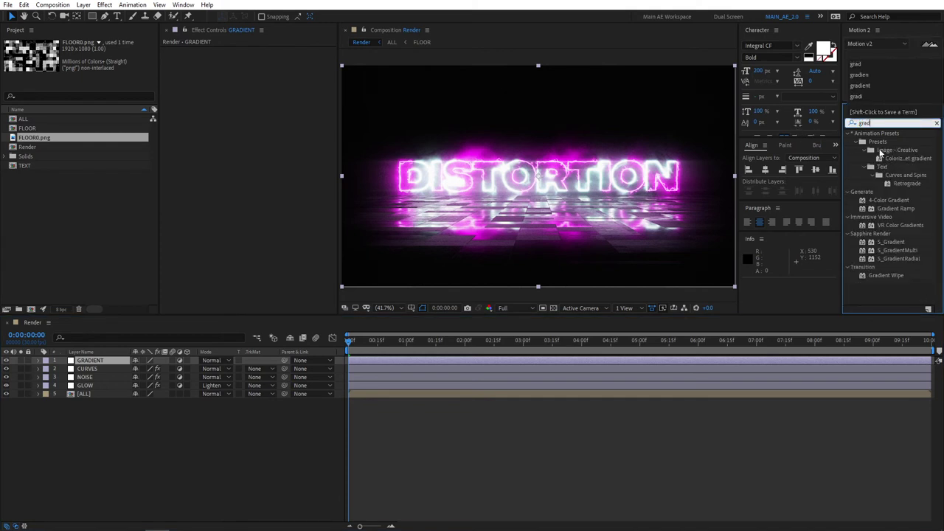
{"action": "left_click_drag", "start_coordinate": [899, 210], "coordinate": [93, 359]}
Step: Make the ramp radial with swapped colours starting top-left, and blend the layer Lighten
{"action": "left_click", "coordinate": [286, 92]}
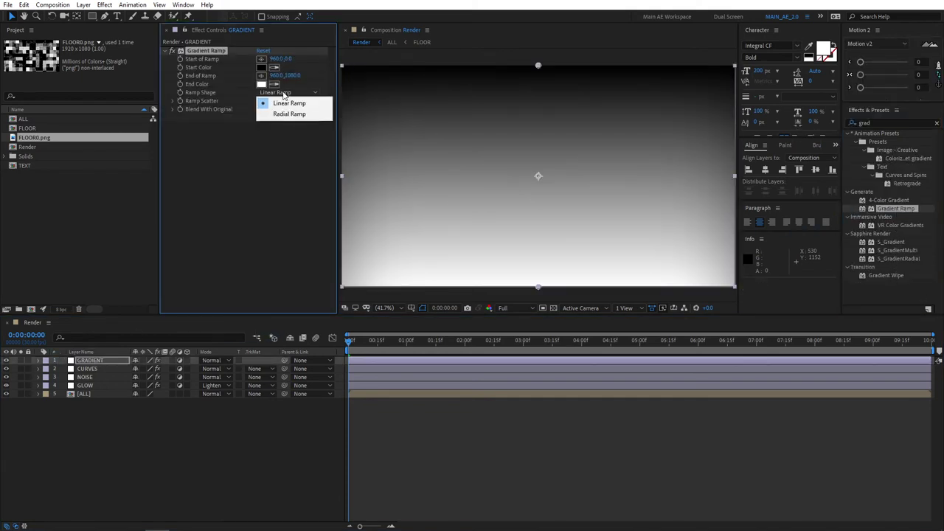
{"action": "left_click", "coordinate": [299, 114]}
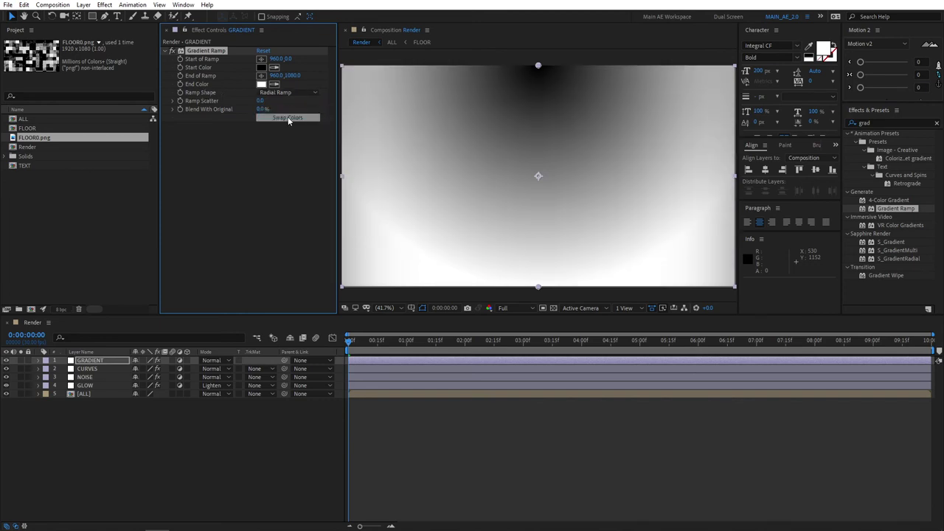
{"action": "left_click", "coordinate": [284, 117]}
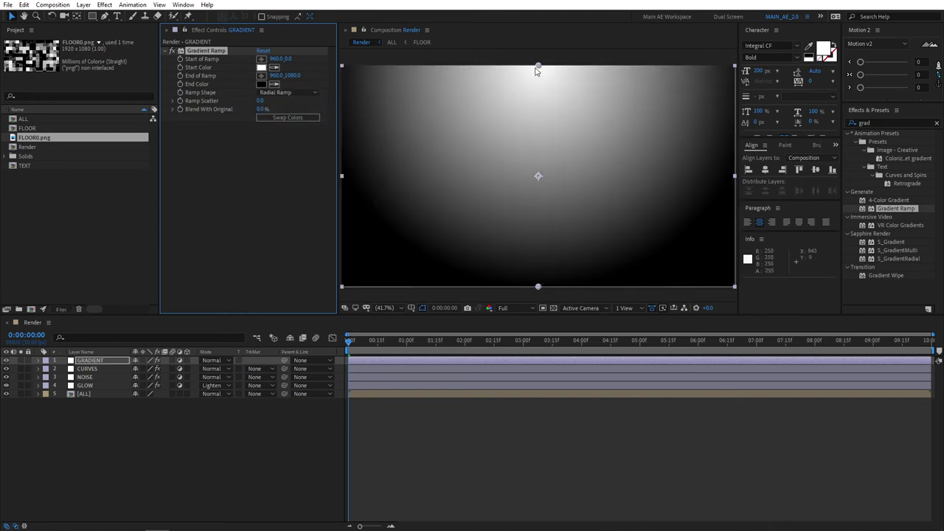
{"action": "left_click", "coordinate": [261, 59]}
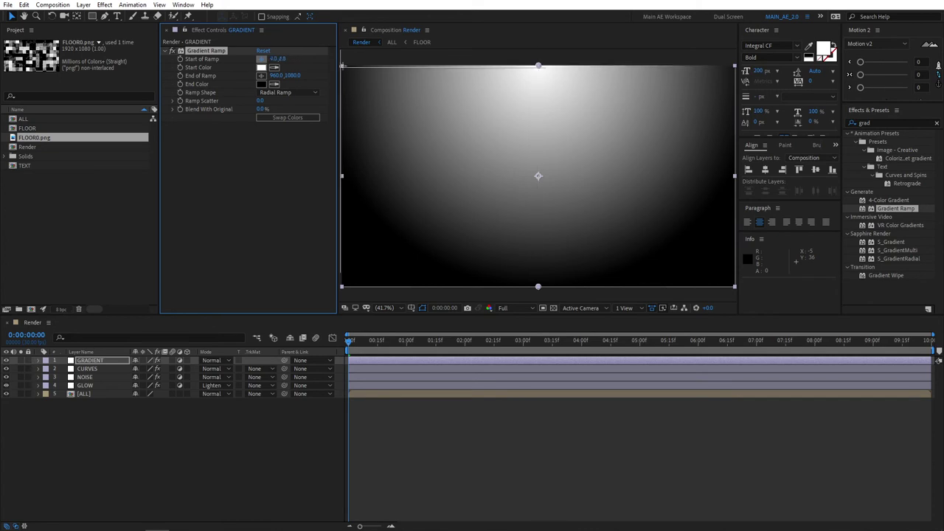
{"action": "left_click", "coordinate": [343, 66]}
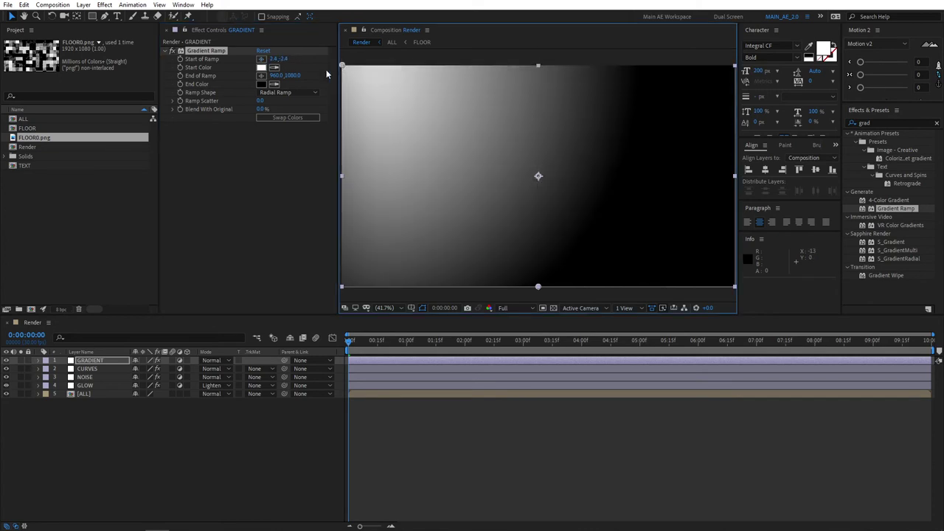
{"action": "left_click", "coordinate": [213, 361]}
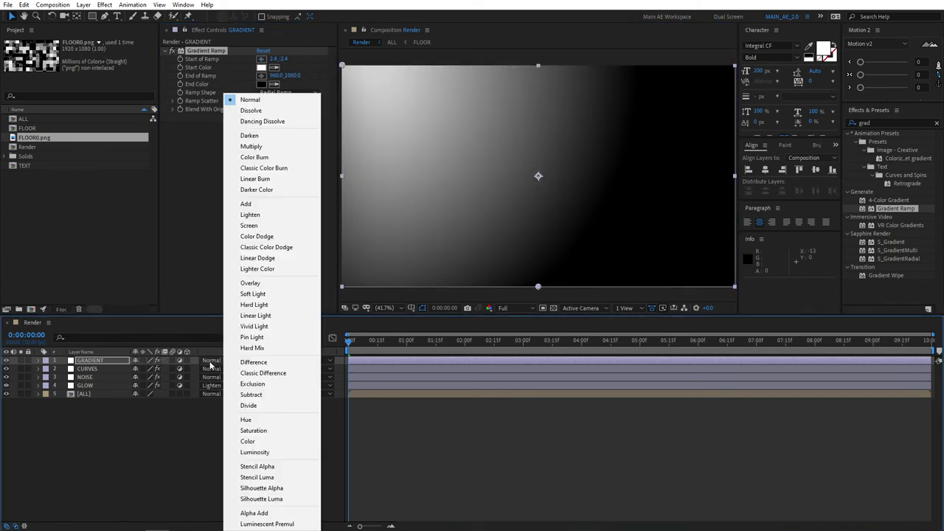
{"action": "left_click", "coordinate": [269, 215]}
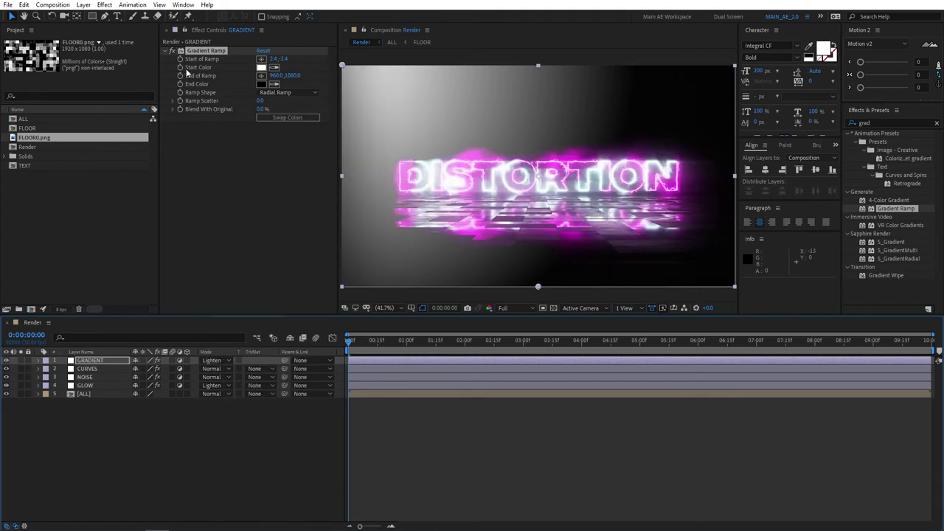
Step: Set the ramp's start colour to a dark magenta and Ramp Scatter to 50
{"action": "left_click", "coordinate": [275, 67]}
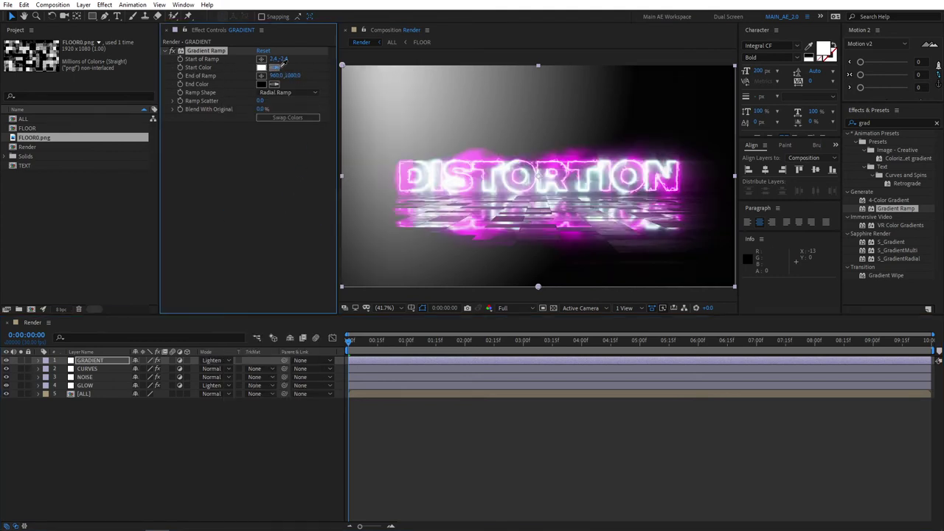
{"action": "left_click", "coordinate": [679, 175]}
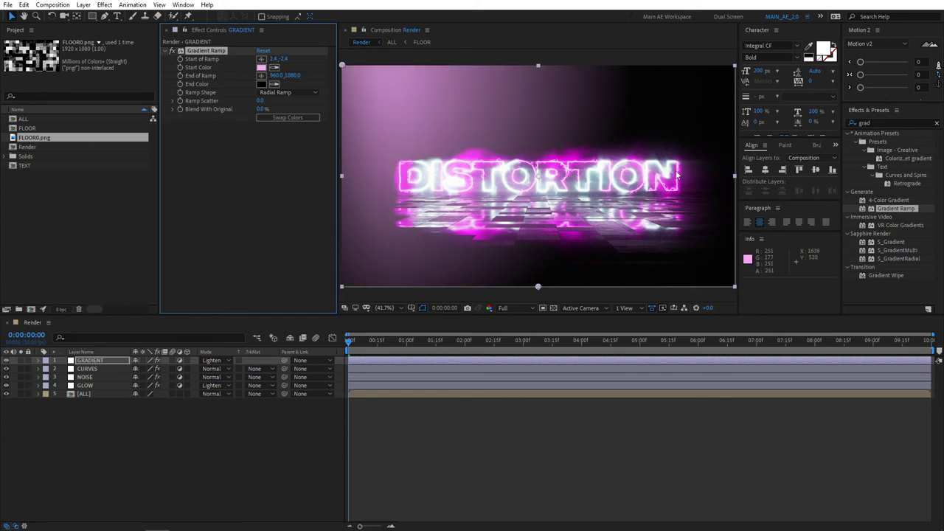
{"action": "left_click", "coordinate": [262, 67]}
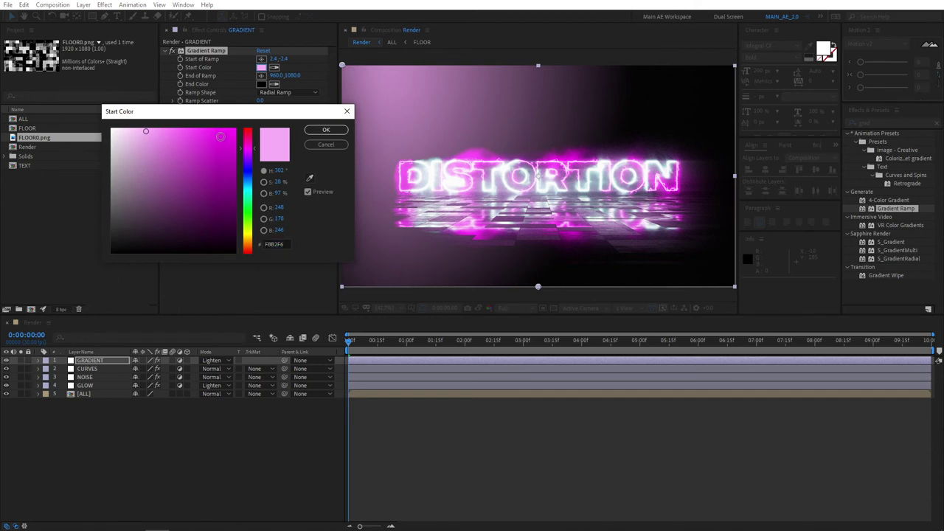
{"action": "left_click_drag", "start_coordinate": [222, 140], "coordinate": [235, 227]}
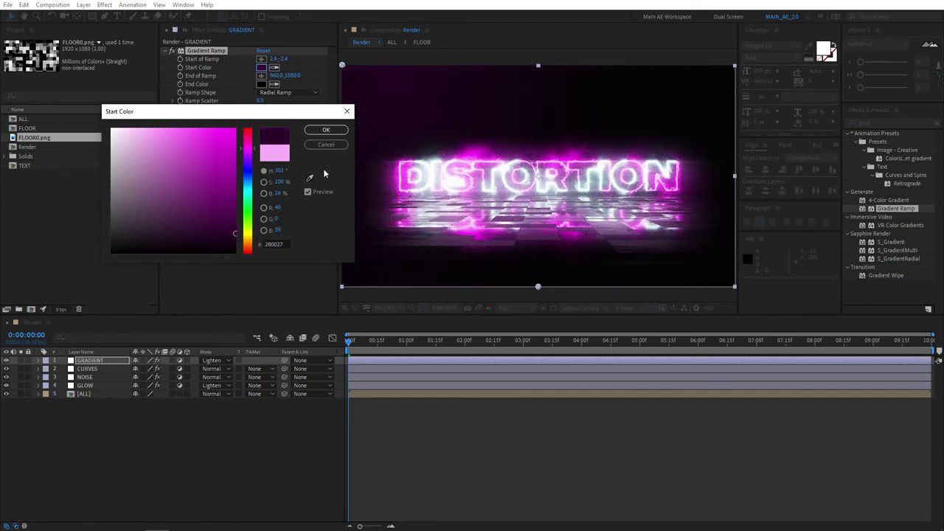
{"action": "left_click", "coordinate": [326, 130]}
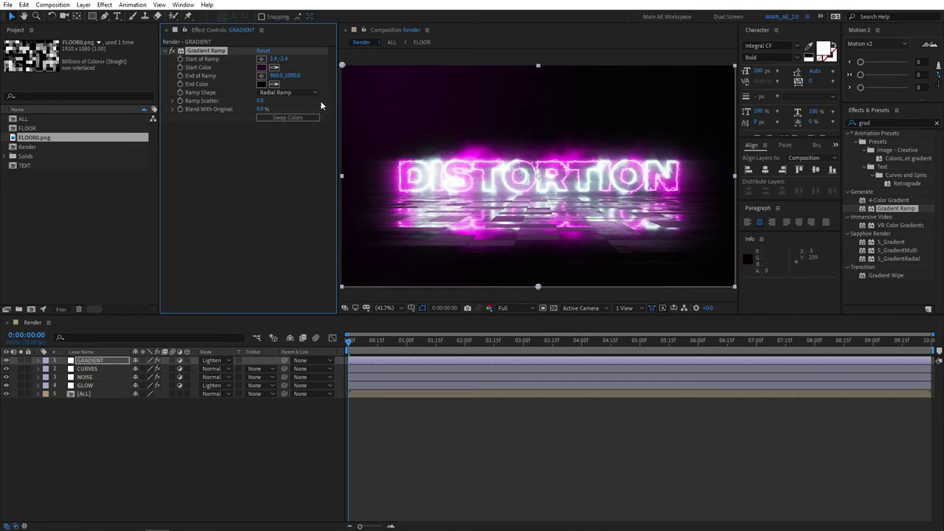
{"action": "left_click", "coordinate": [264, 101]}
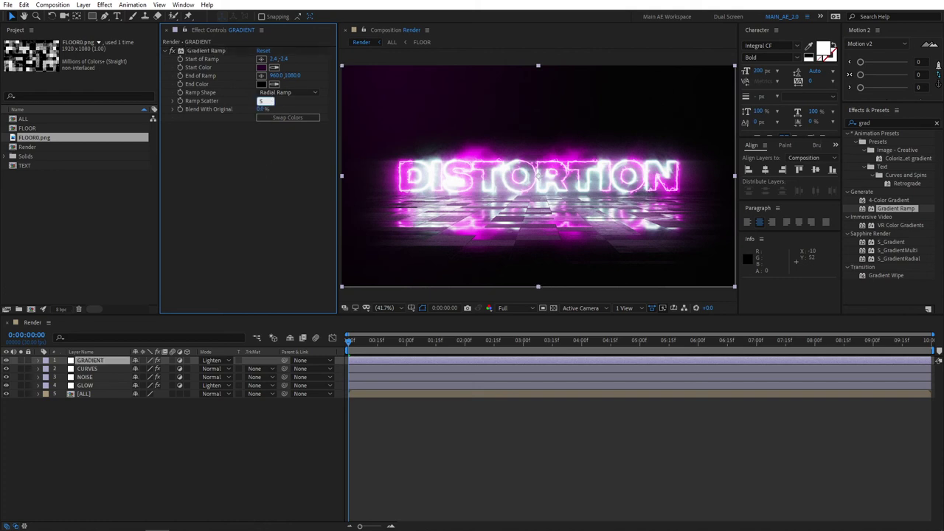
{"action": "key", "text": "Return"}
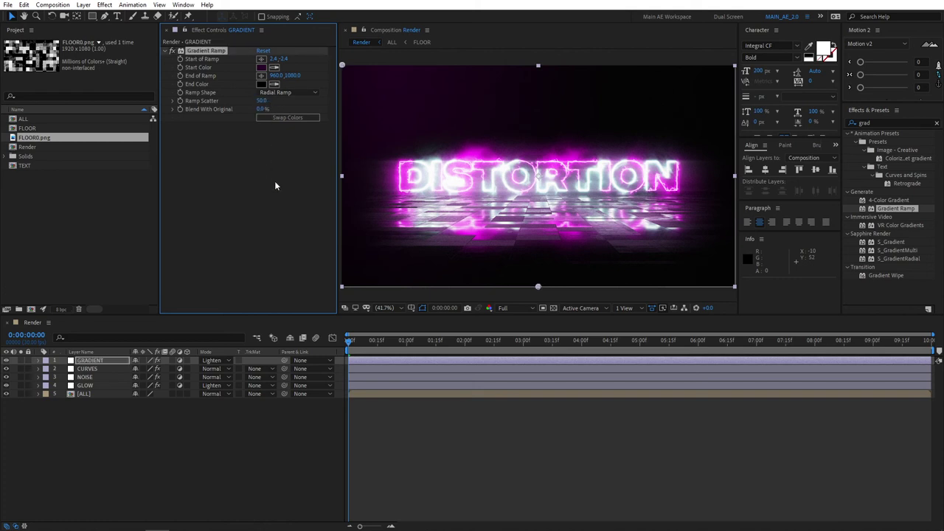
{"action": "left_click", "coordinate": [100, 451]}
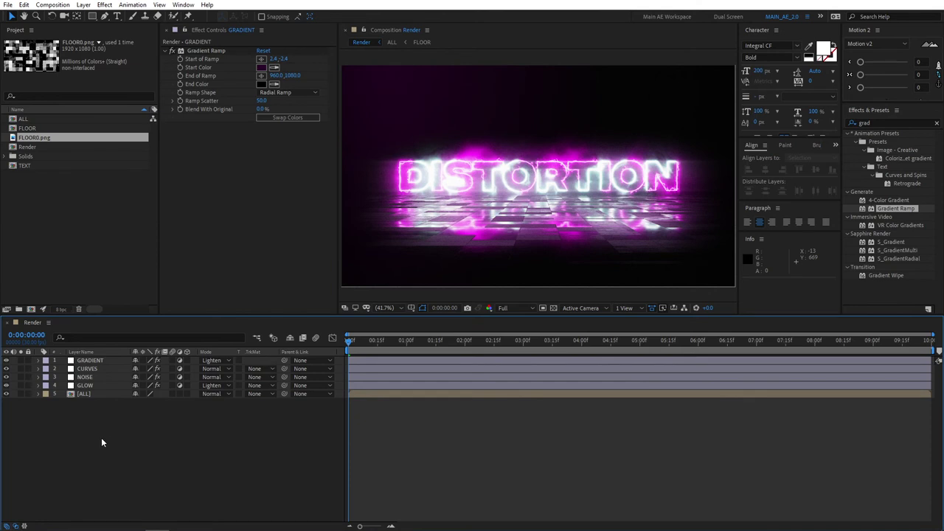
Step: Add an adjustment layer named UNSHARP and move it below GRADIENT
{"action": "right_click", "coordinate": [102, 442]}
{"action": "mouse_move", "coordinate": [122, 327]}
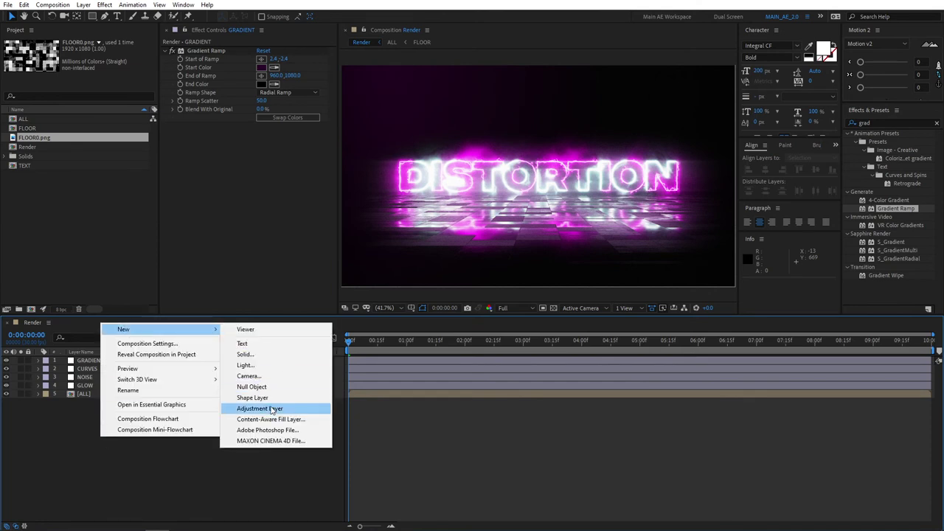
{"action": "left_click", "coordinate": [298, 407]}
{"action": "key", "text": "Return"}
{"action": "type", "text": "UNSHARP"}
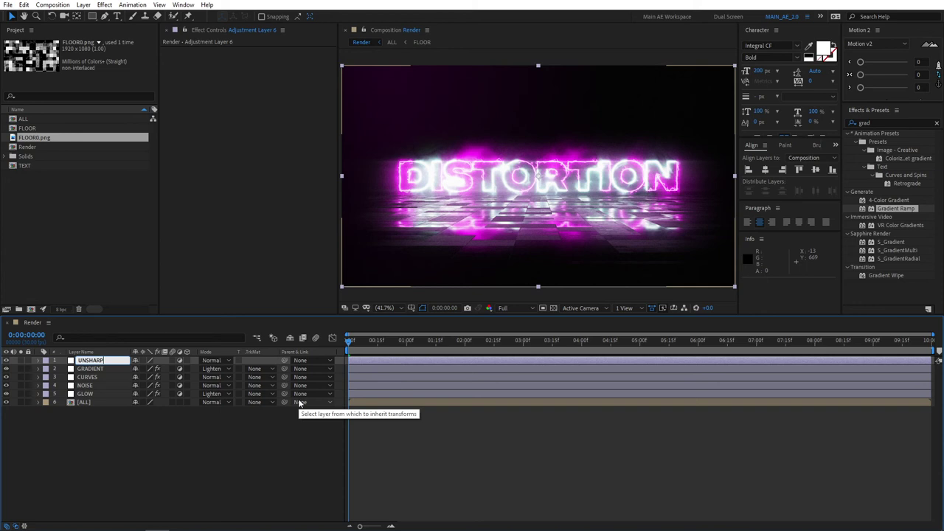
{"action": "key", "text": "Return"}
{"action": "left_click", "coordinate": [151, 408]}
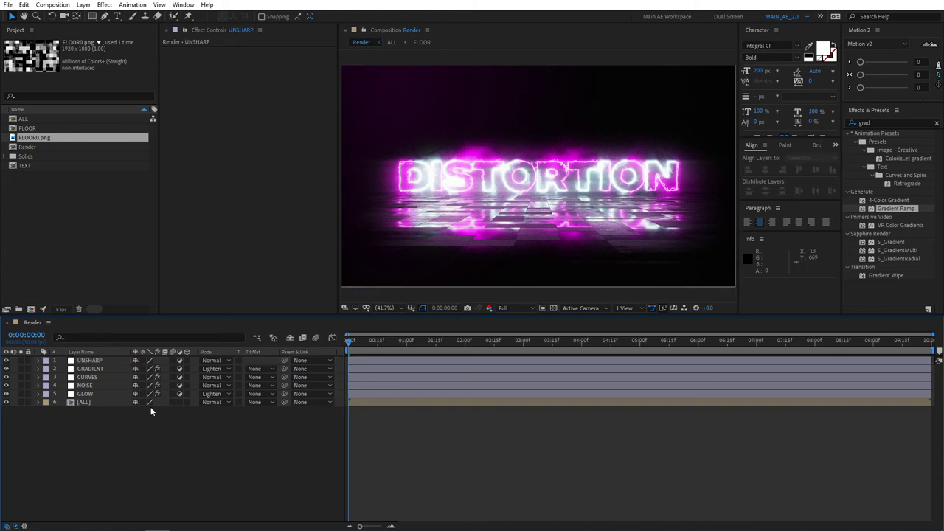
{"action": "left_click_drag", "start_coordinate": [94, 363], "coordinate": [93, 374]}
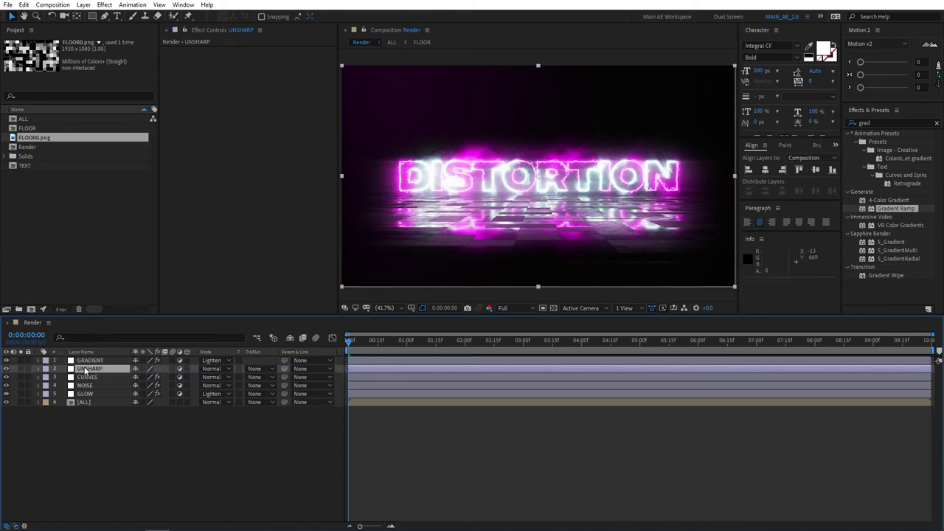
{"action": "left_click", "coordinate": [99, 428]}
{"action": "left_click", "coordinate": [89, 369]}
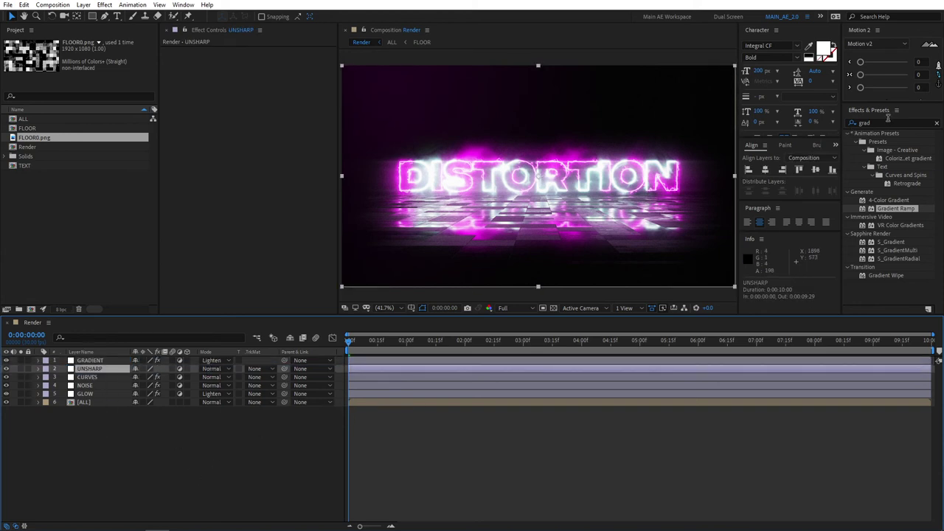
Step: Apply Unsharp Mask from Effects & Presets to the UNSHARP layer
{"action": "left_click", "coordinate": [889, 121]}
{"action": "type", "text": "unshar"}
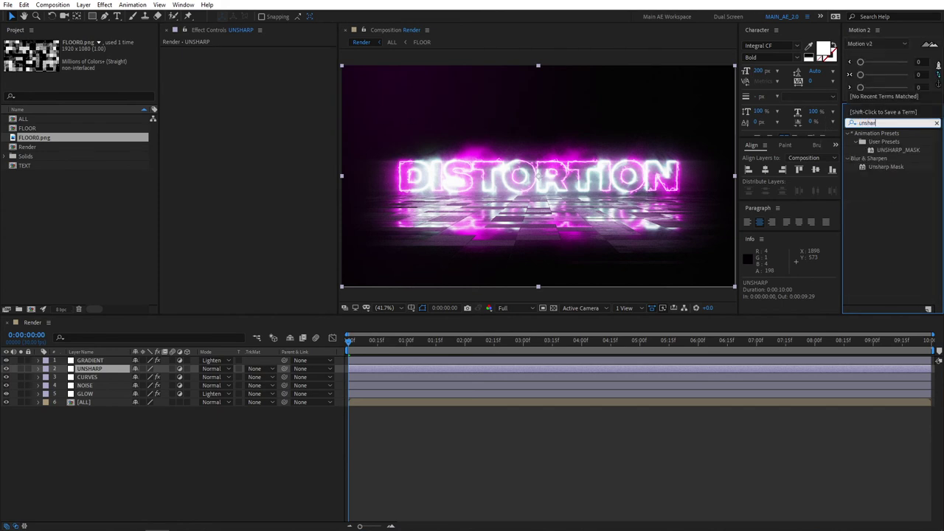
{"action": "left_click_drag", "start_coordinate": [885, 169], "coordinate": [110, 363]}
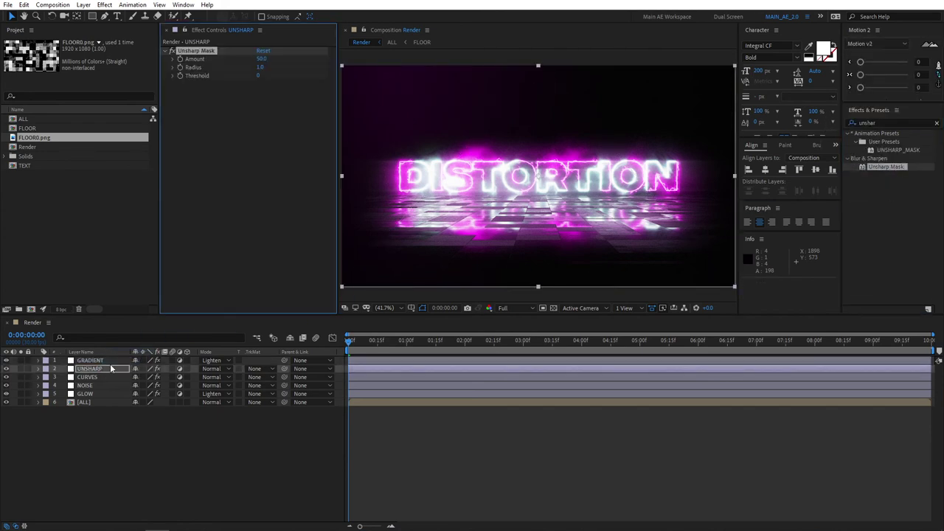
{"action": "key", "text": "slash"}
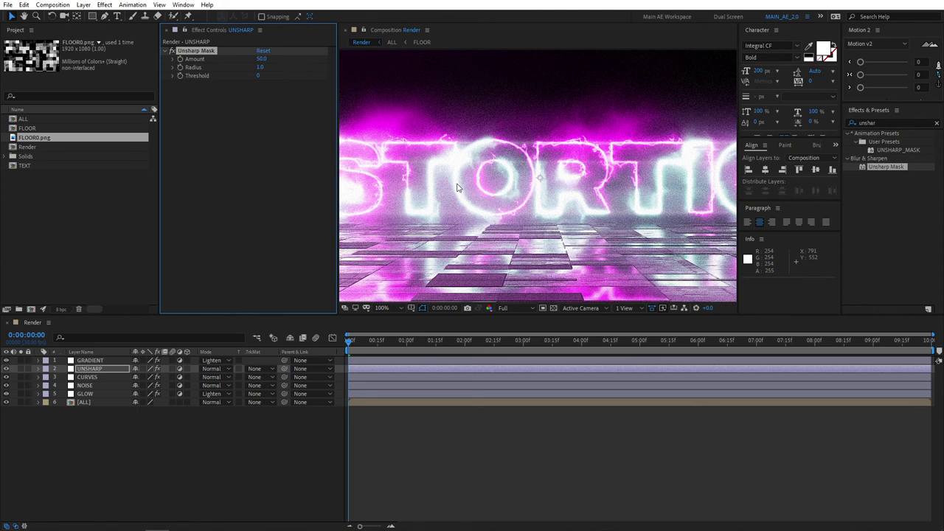
{"action": "key", "text": "comma"}
{"action": "key", "text": "comma"}
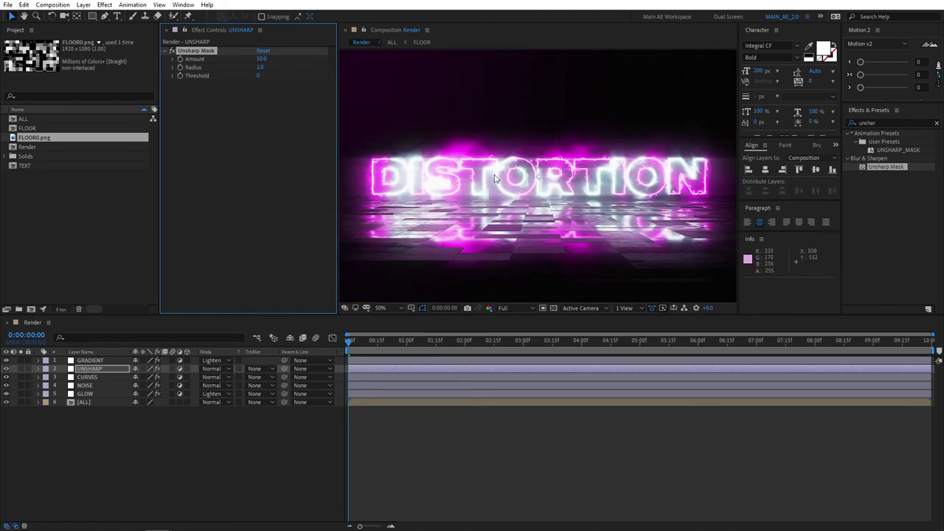
{"action": "key", "text": "period"}
{"action": "key", "text": "period"}
{"action": "key", "text": "comma"}
{"action": "key", "text": "comma"}
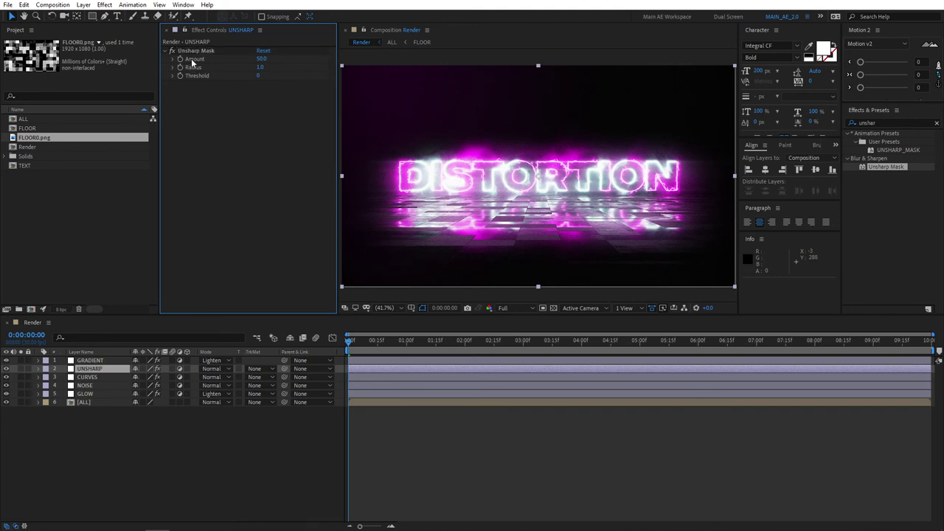
Step: Set Unsharp Mask to Amount 75, Radius 25 and Threshold 20
{"action": "left_click", "coordinate": [262, 59]}
{"action": "type", "text": "75"}
{"action": "key", "text": "Return"}
{"action": "left_click", "coordinate": [261, 68]}
{"action": "type", "text": "25"}
{"action": "key", "text": "Return"}
{"action": "left_click", "coordinate": [260, 76]}
{"action": "type", "text": "20"}
{"action": "key", "text": "Return"}
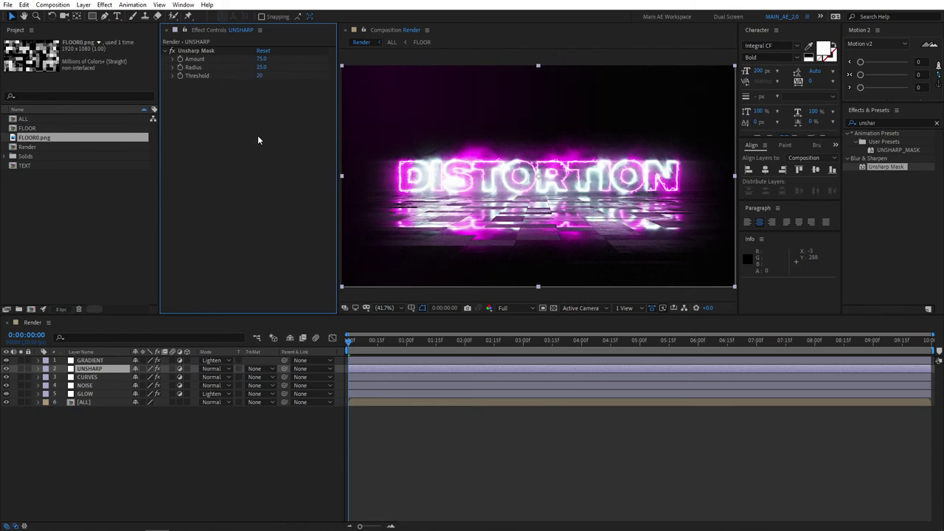
Step: Compare the sharpening at 100% with the effect toggled off and on, then fit the view
{"action": "key", "text": "slash"}
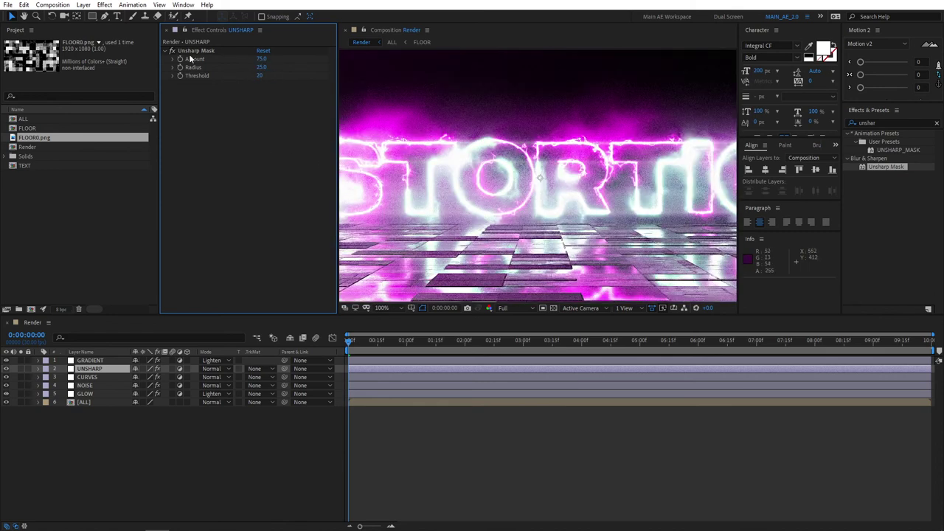
{"action": "left_click", "coordinate": [172, 51]}
{"action": "left_click", "coordinate": [172, 51]}
{"action": "key", "text": "comma"}
{"action": "key", "text": "comma"}
{"action": "key", "text": "shift+slash"}
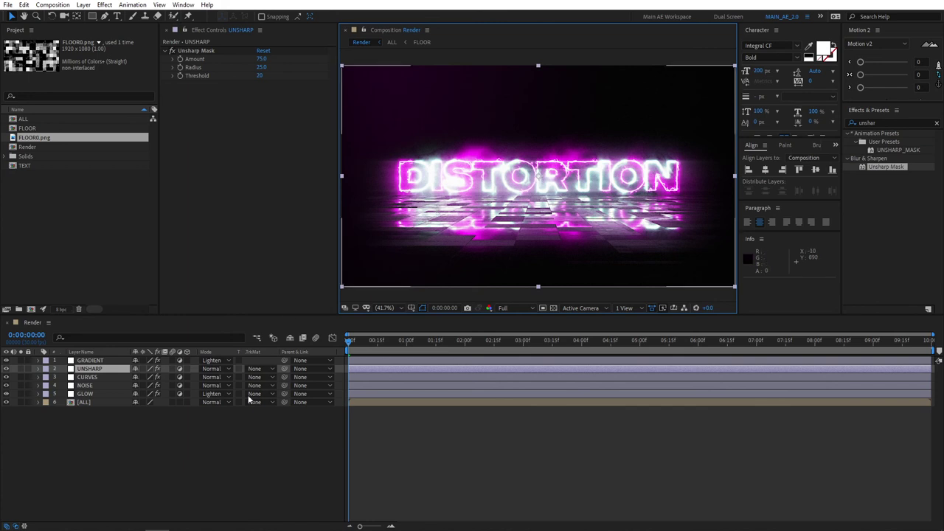
{"action": "key", "text": "F2"}
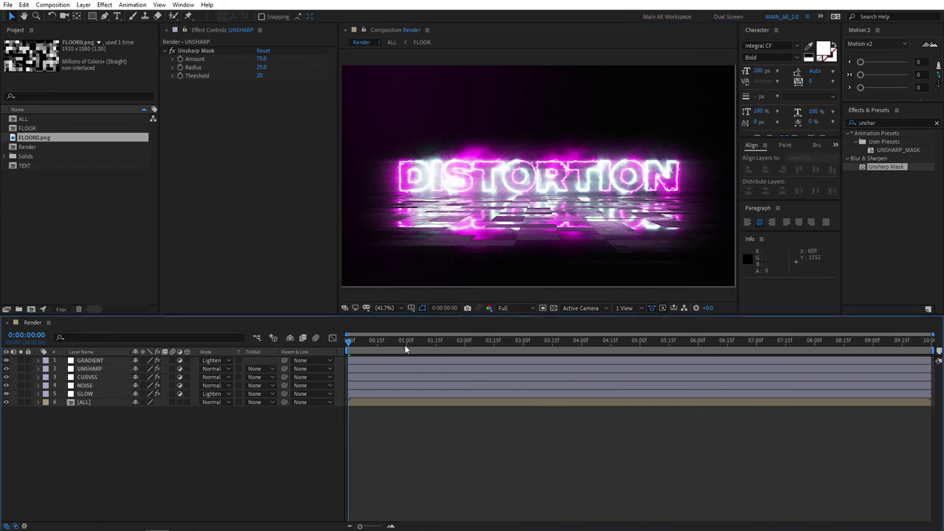
Step: Add a new adjustment layer named OPTICS and place it below the GRADIENT layer
{"action": "left_click_drag", "start_coordinate": [347, 345], "coordinate": [204, 447]}
{"action": "right_click", "coordinate": [139, 435]}
{"action": "mouse_move", "coordinate": [222, 329]}
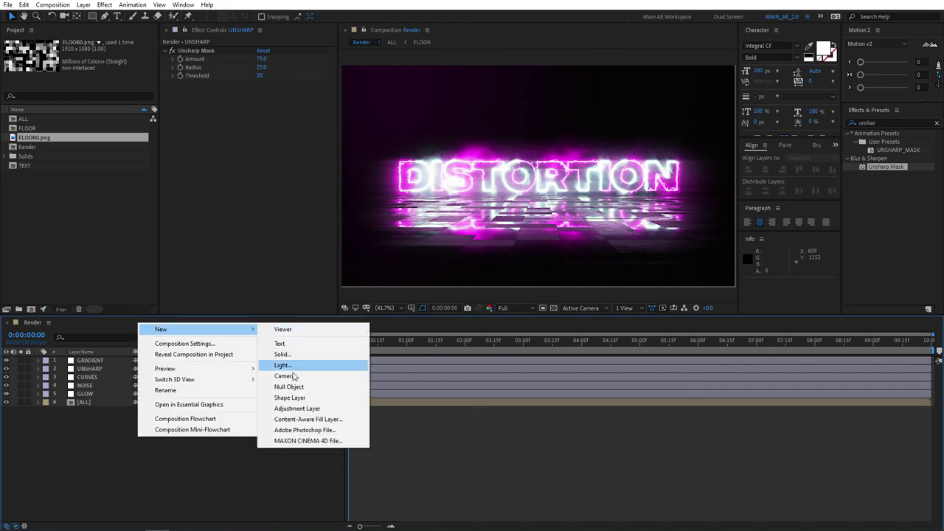
{"action": "left_click", "coordinate": [288, 408]}
{"action": "key", "text": "Return"}
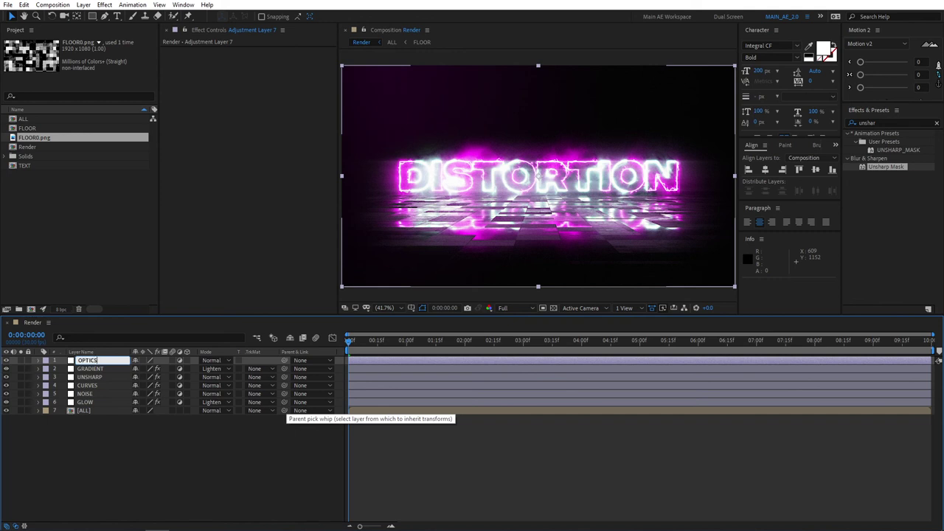
{"action": "type", "text": "OPTICS"}
{"action": "key", "text": "Return"}
{"action": "left_click_drag", "start_coordinate": [95, 361], "coordinate": [88, 372]}
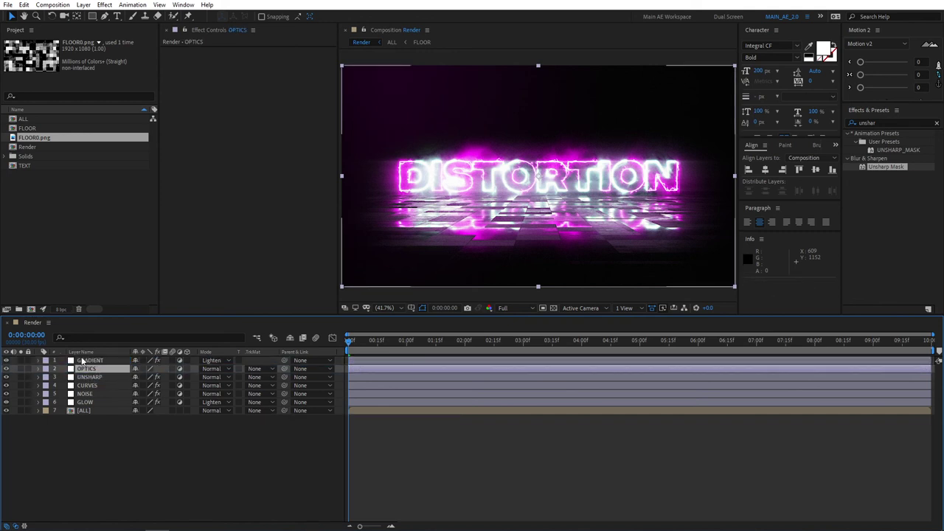
{"action": "left_click", "coordinate": [101, 468]}
Step: Apply Optics Compensation to OPTICS and raise its field of view to 75
{"action": "left_click", "coordinate": [876, 124]}
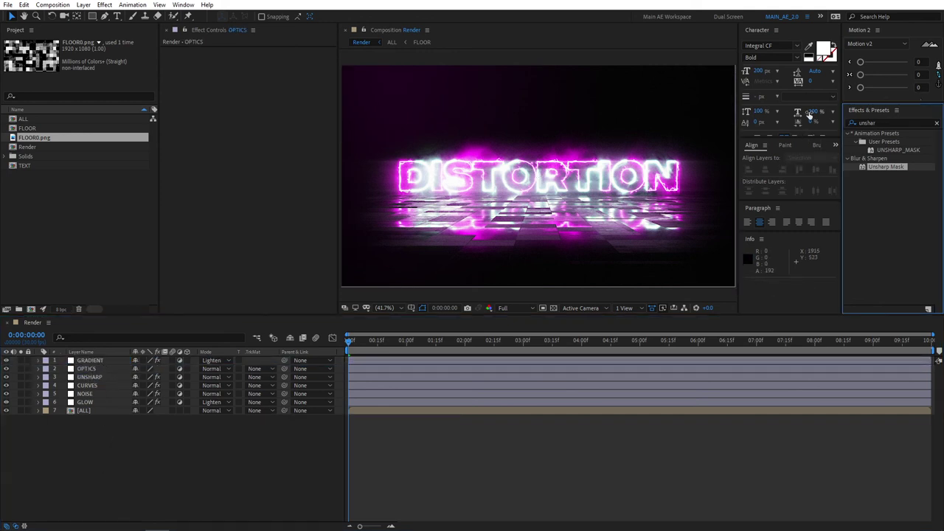
{"action": "left_click", "coordinate": [884, 124]}
{"action": "type", "text": "optics"}
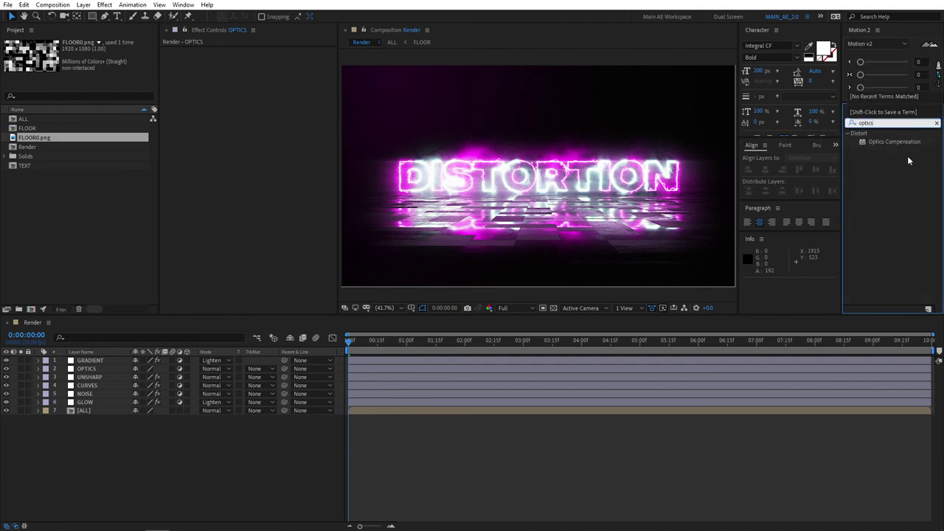
{"action": "left_click_drag", "start_coordinate": [907, 142], "coordinate": [110, 367]}
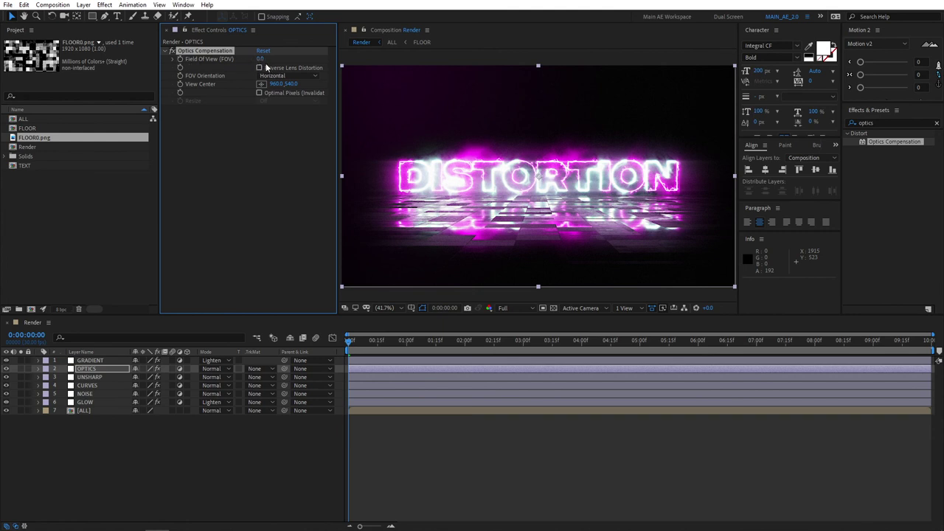
{"action": "left_click_drag", "start_coordinate": [261, 59], "coordinate": [444, 64]}
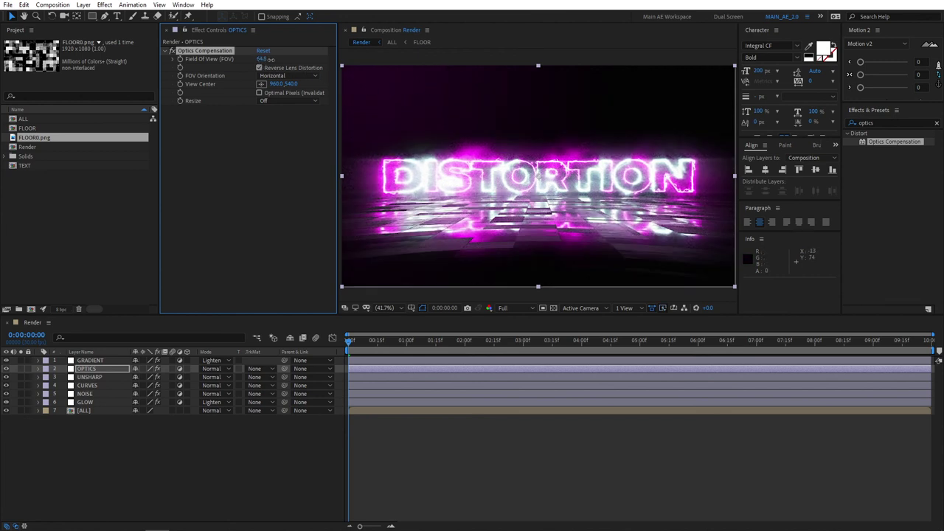
{"action": "left_click_drag", "start_coordinate": [271, 59], "coordinate": [267, 62]}
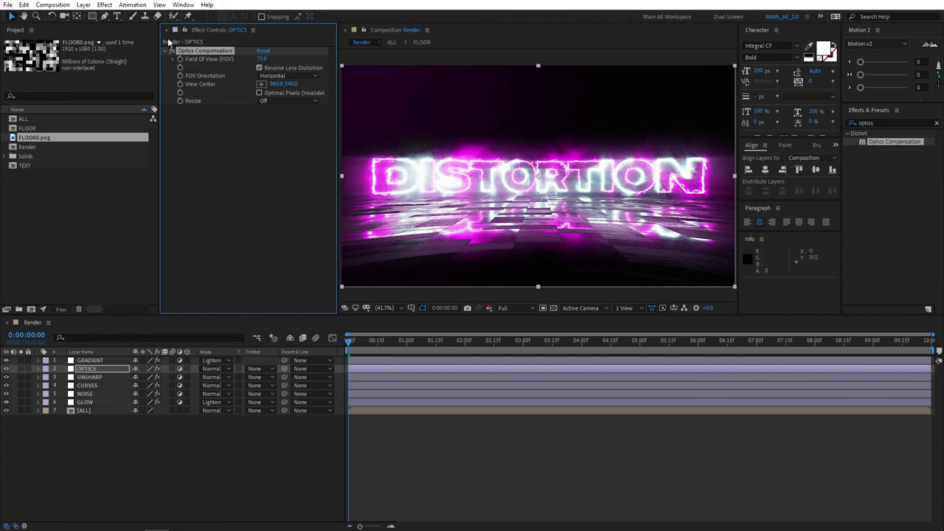
Step: Toggle the lens distortion off and on to compare, then try a lower view center and undo it
{"action": "left_click", "coordinate": [172, 51]}
{"action": "left_click", "coordinate": [172, 51]}
{"action": "mouse_move", "coordinate": [356, 345]}
{"action": "left_mouse_down"}
{"action": "mouse_move", "coordinate": [417, 347]}
{"action": "mouse_move", "coordinate": [350, 347]}
{"action": "left_mouse_up"}
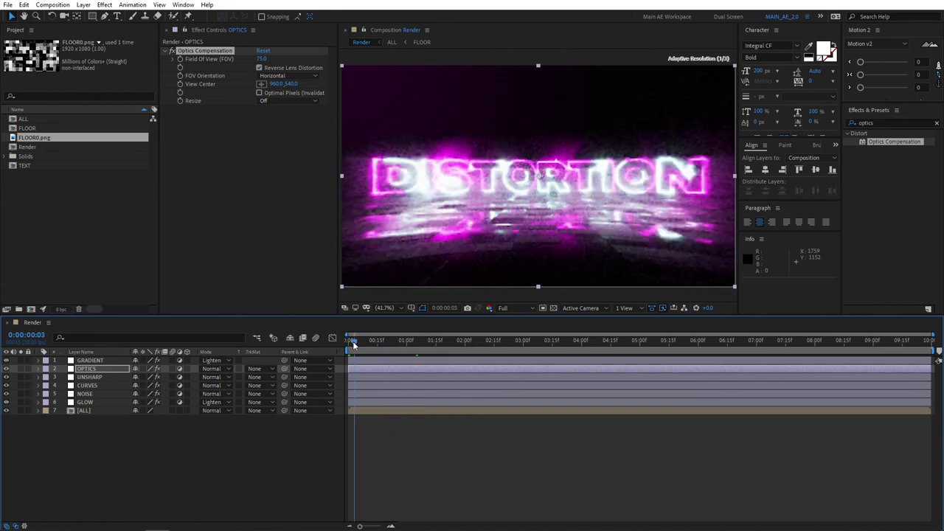
{"action": "left_click", "coordinate": [262, 84]}
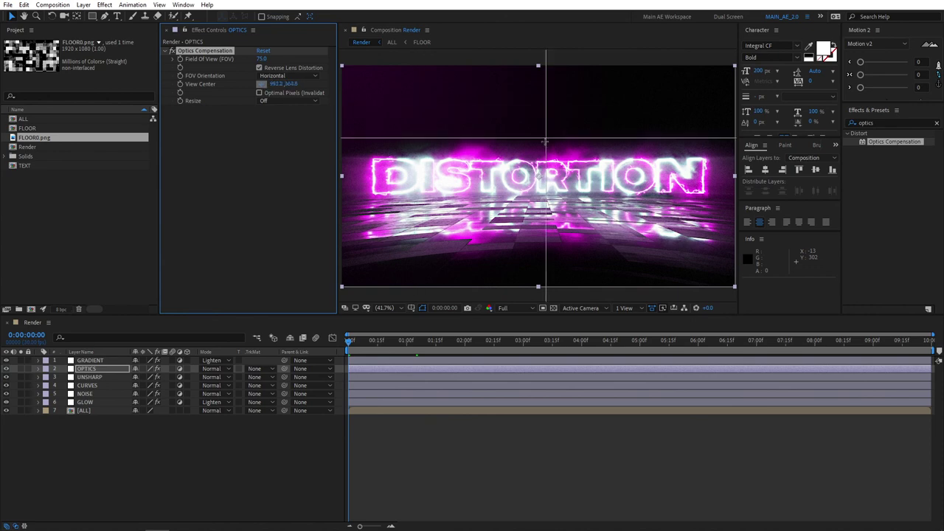
{"action": "left_click", "coordinate": [540, 164]}
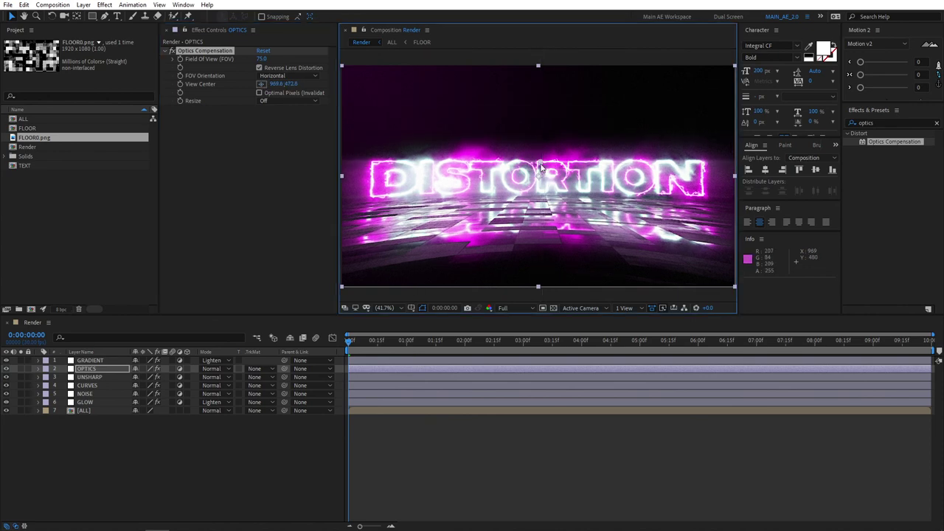
{"action": "left_click_drag", "start_coordinate": [540, 167], "coordinate": [538, 245]}
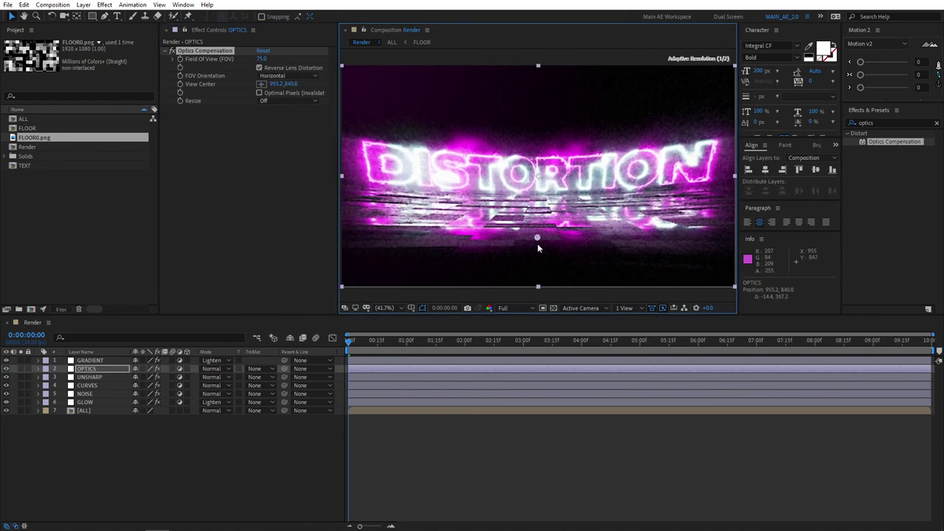
{"action": "key", "text": "ctrl+z"}
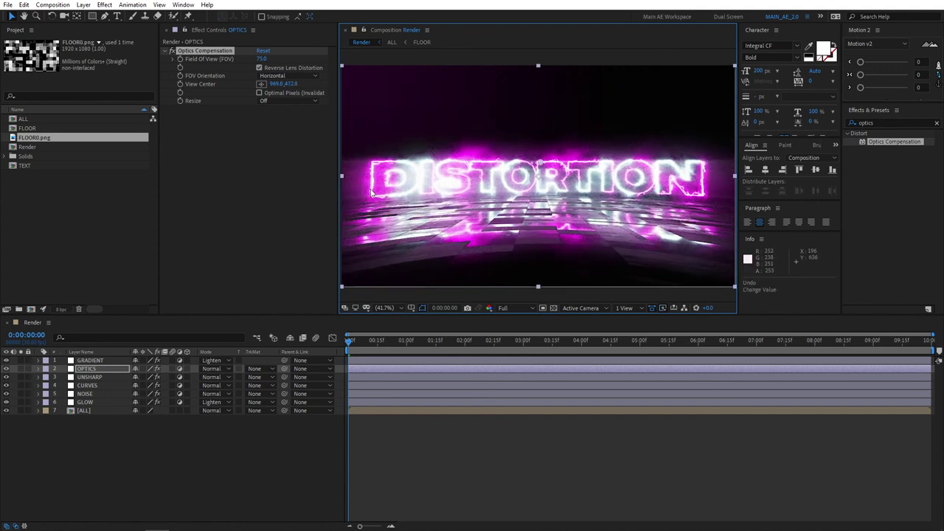
{"action": "left_click", "coordinate": [422, 383]}
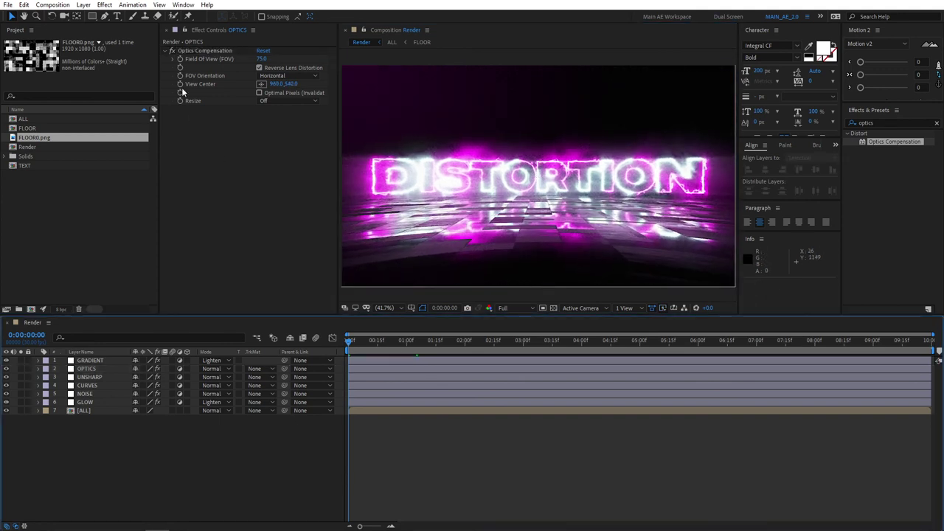
Step: Rewind to the start and run a brief preview of the lens-distorted animation
{"action": "left_click", "coordinate": [166, 51]}
{"action": "left_click", "coordinate": [373, 350]}
{"action": "key", "text": "Home"}
{"action": "key", "text": "space"}
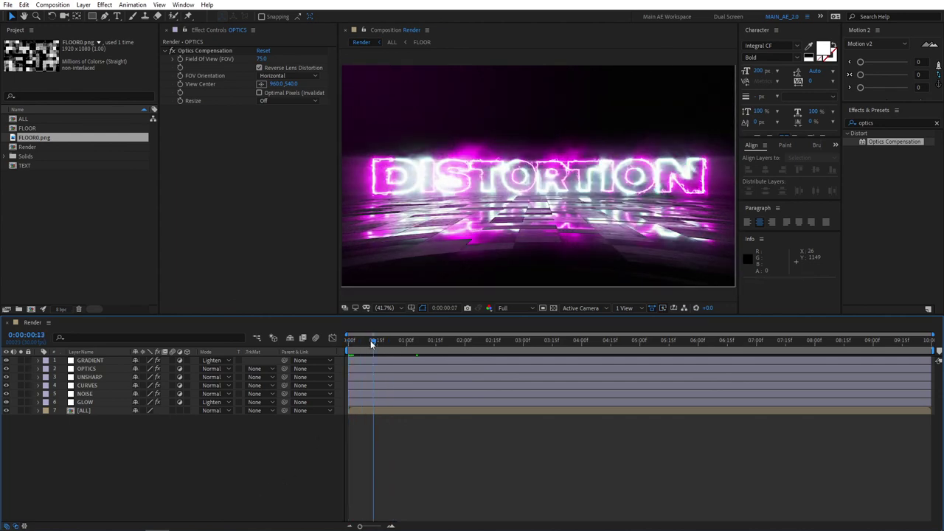
{"action": "key", "text": "space"}
Step: Set the preview resolution to Third and play the animation through about five seconds
{"action": "left_click", "coordinate": [505, 308]}
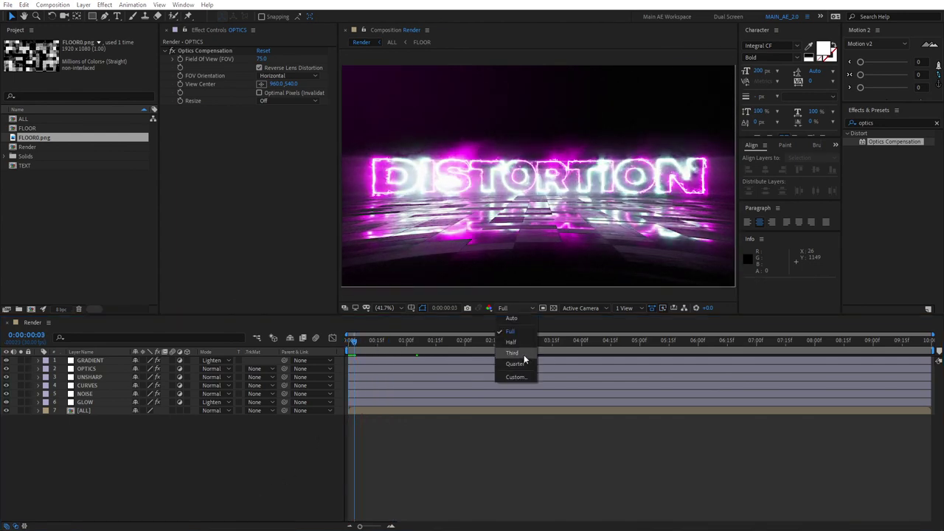
{"action": "left_click", "coordinate": [512, 362]}
{"action": "key", "text": "space"}
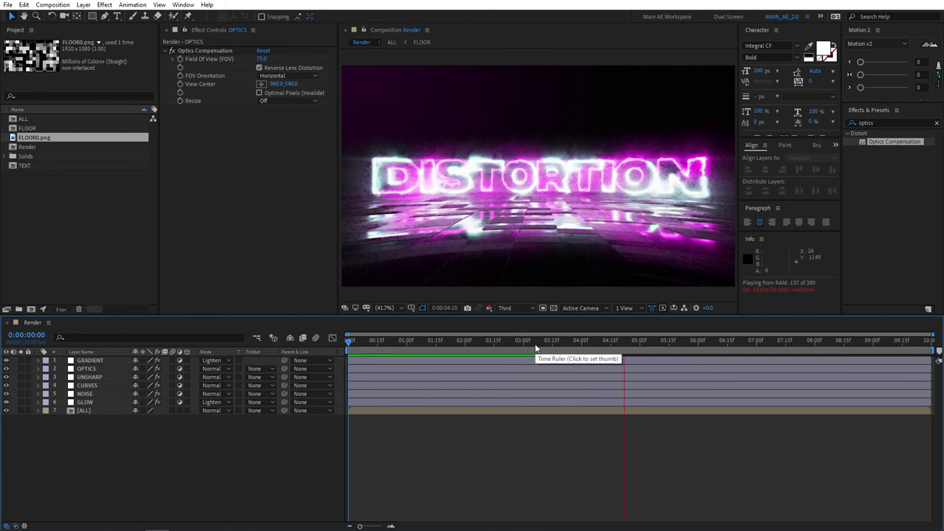
{"action": "key", "text": "space"}
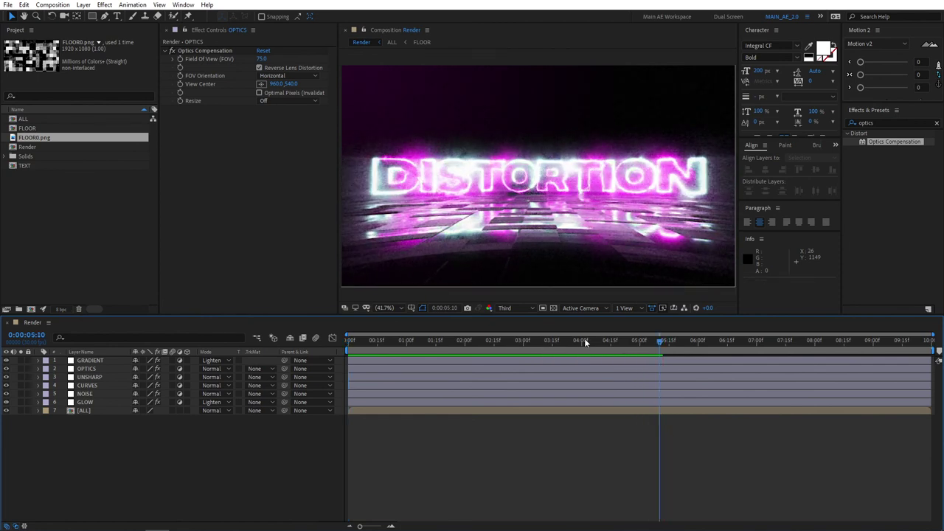